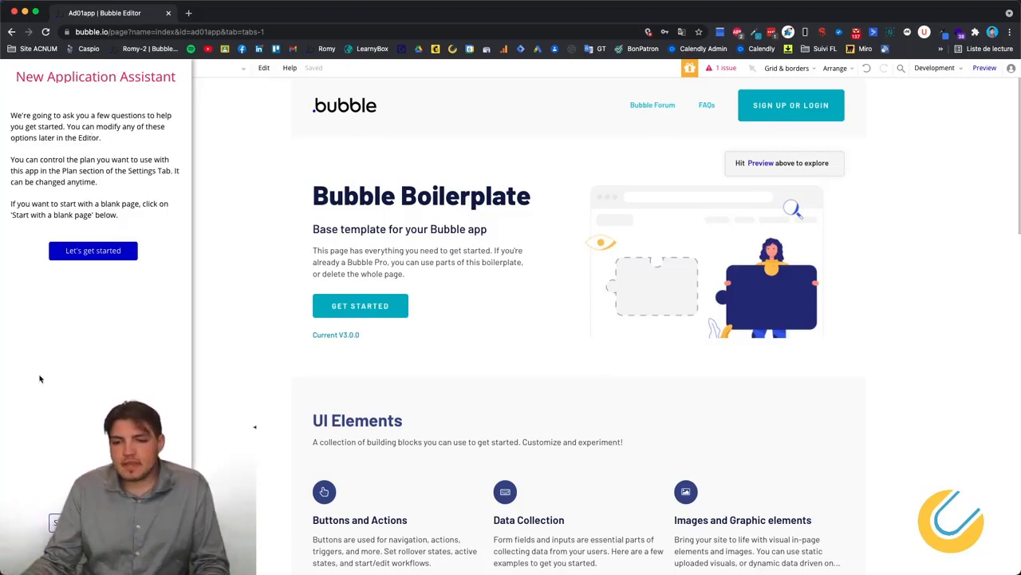
Dismiss the New Application Assistant to reach the page editor.
{"action": "left_click", "coordinate": [89, 554]}
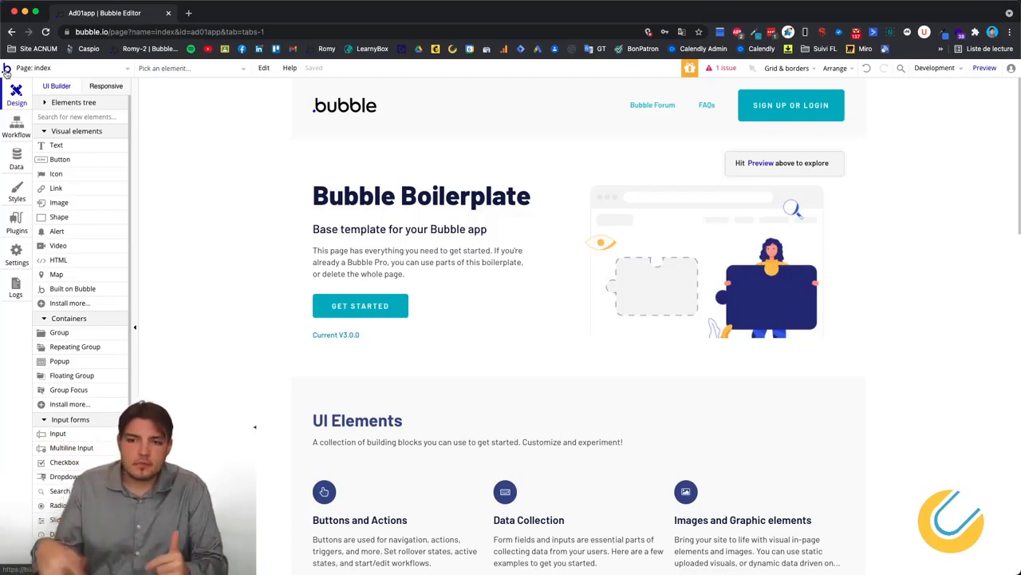
Look through the app's pages, the elements of the index page, and the editing and help options.
{"action": "left_click", "coordinate": [41, 68]}
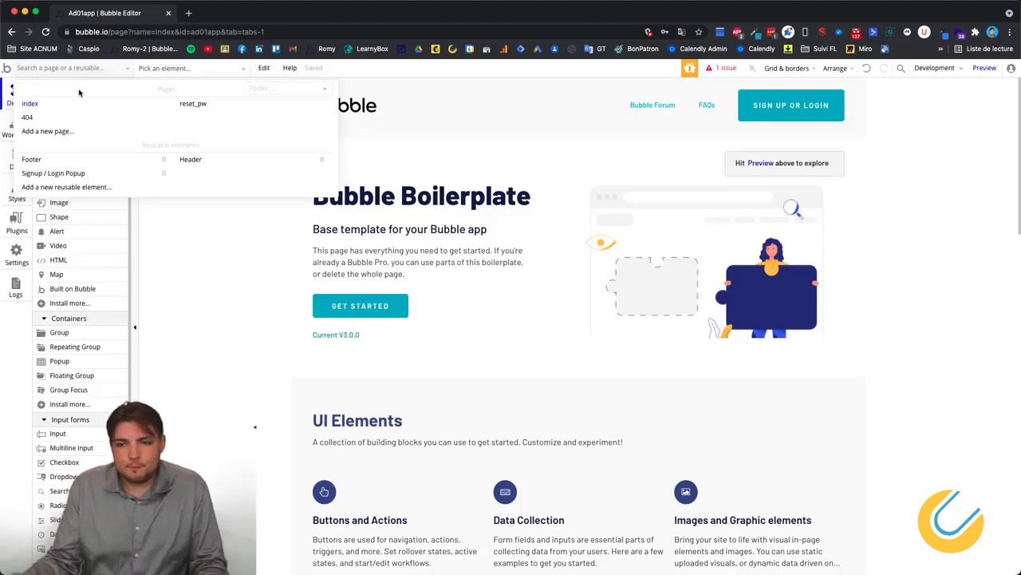
{"action": "left_click", "coordinate": [213, 69]}
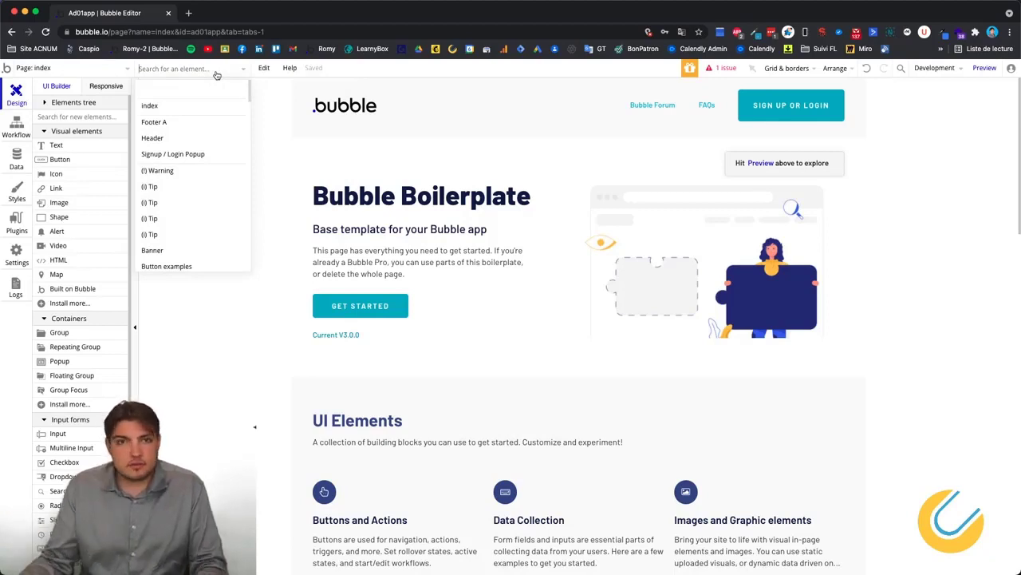
{"action": "left_click", "coordinate": [268, 73]}
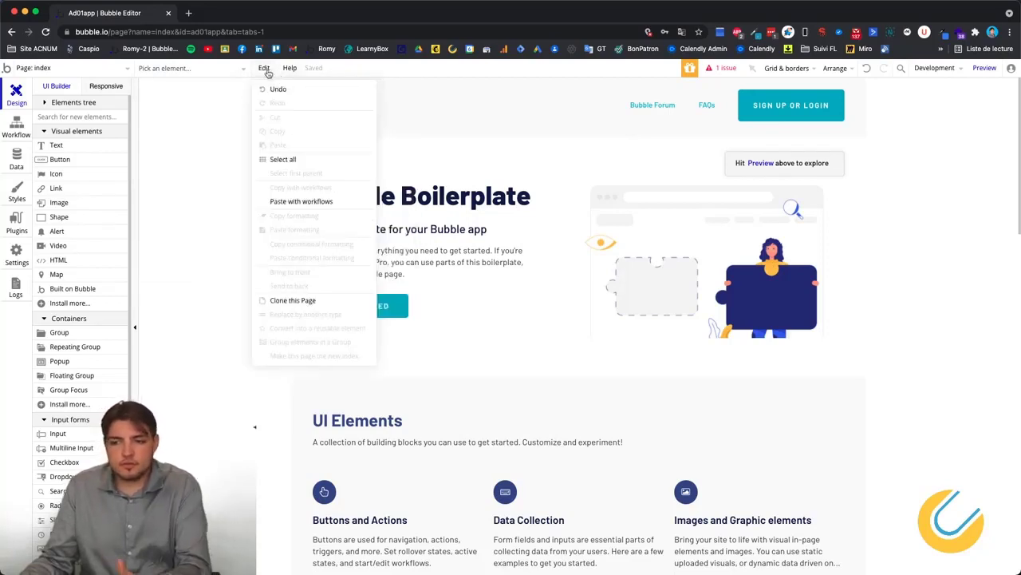
{"action": "mouse_move", "coordinate": [294, 71]}
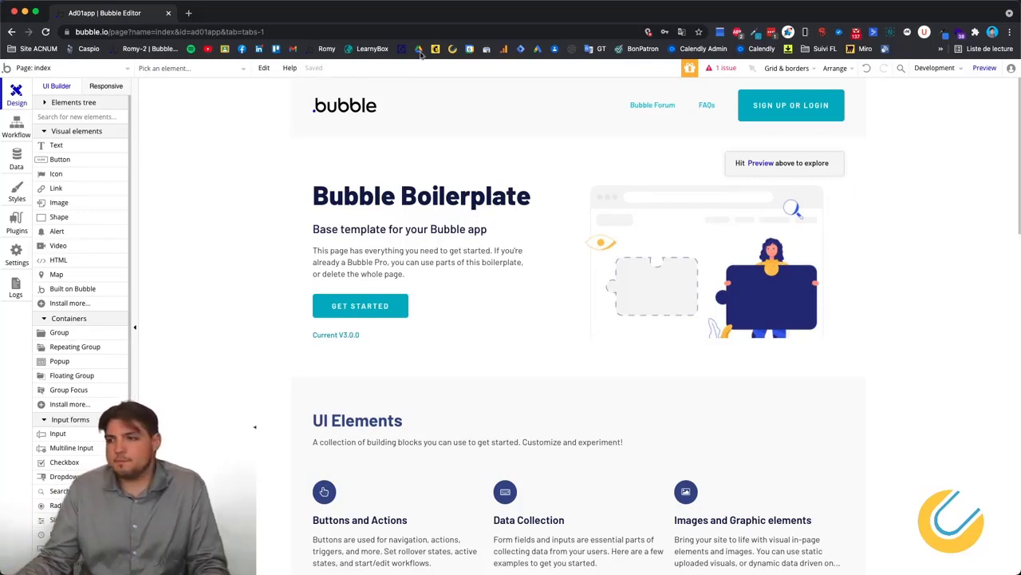
Read through the new features and fixes notes and close them.
{"action": "left_click", "coordinate": [690, 71]}
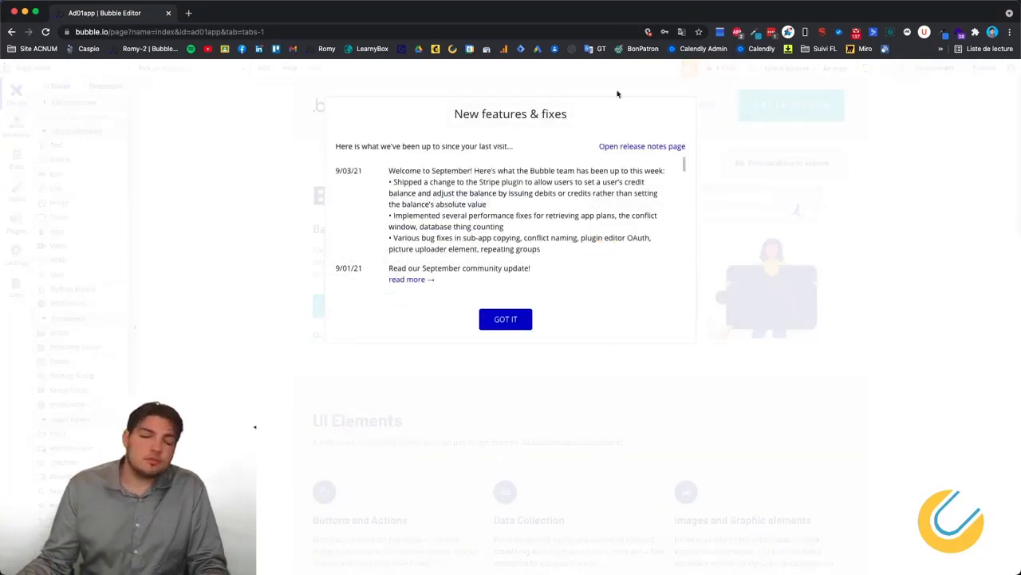
{"action": "scroll", "coordinate": [522, 207], "scroll_direction": "down", "scroll_amount": 10}
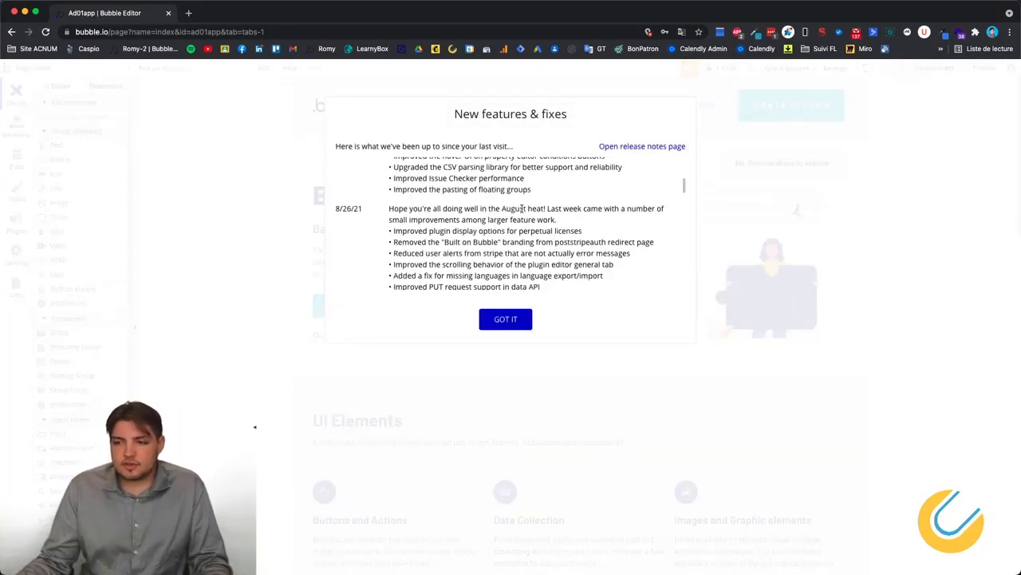
{"action": "scroll", "coordinate": [522, 207], "scroll_direction": "up", "scroll_amount": 10}
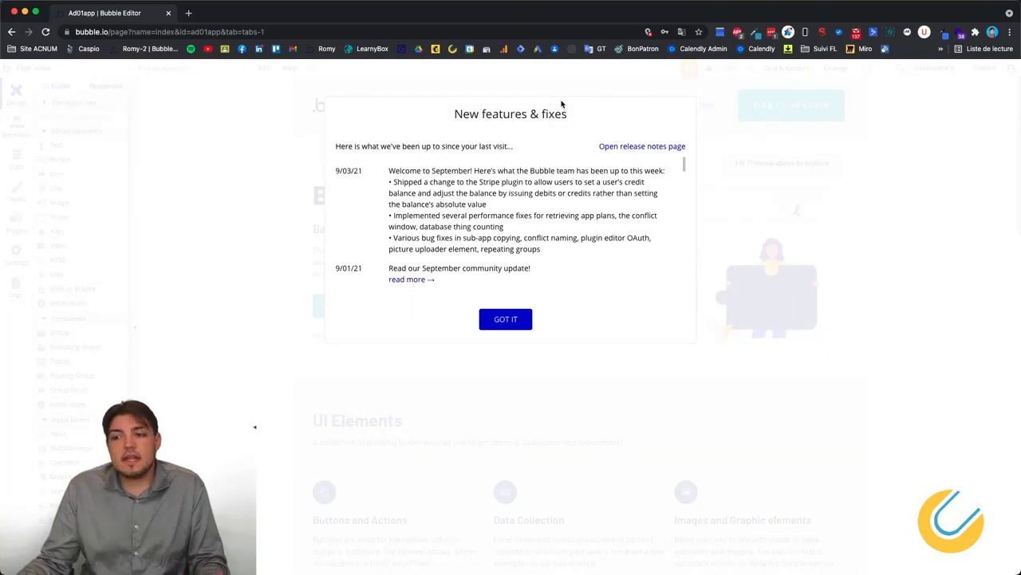
{"action": "left_click", "coordinate": [652, 88]}
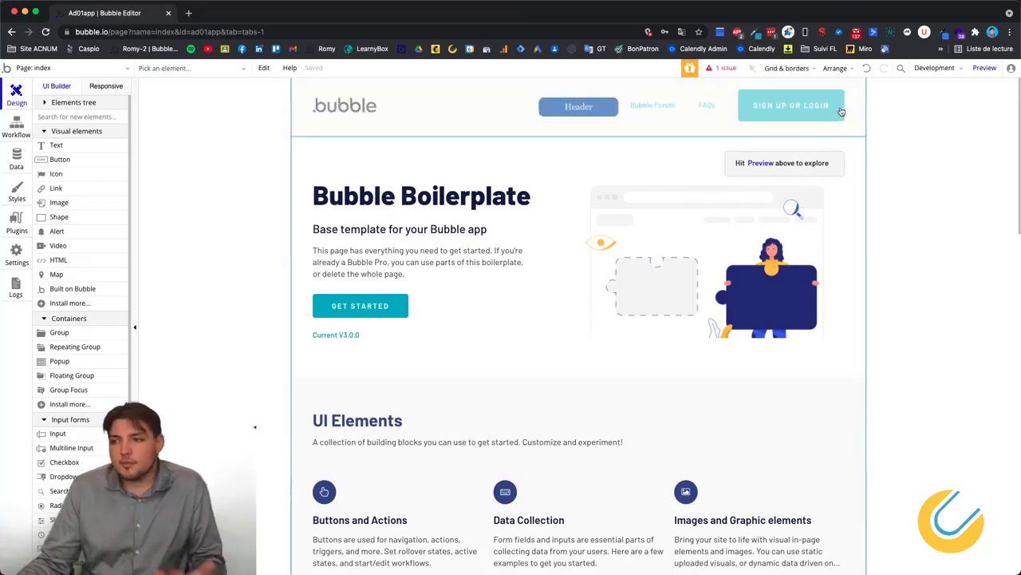
Open the list of issues to fix and locate the affected map element on the index page.
{"action": "left_click", "coordinate": [728, 74]}
{"action": "left_click_drag", "start_coordinate": [279, 141], "coordinate": [181, 121]}
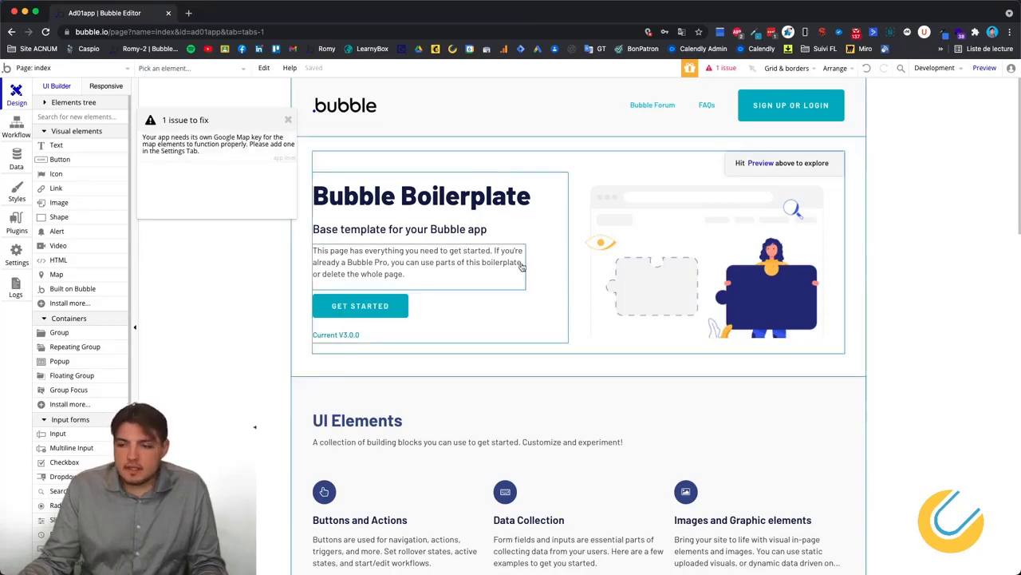
{"action": "scroll", "coordinate": [524, 274], "scroll_direction": "down", "scroll_amount": 10}
{"action": "scroll", "coordinate": [534, 292], "scroll_direction": "up", "scroll_amount": 3}
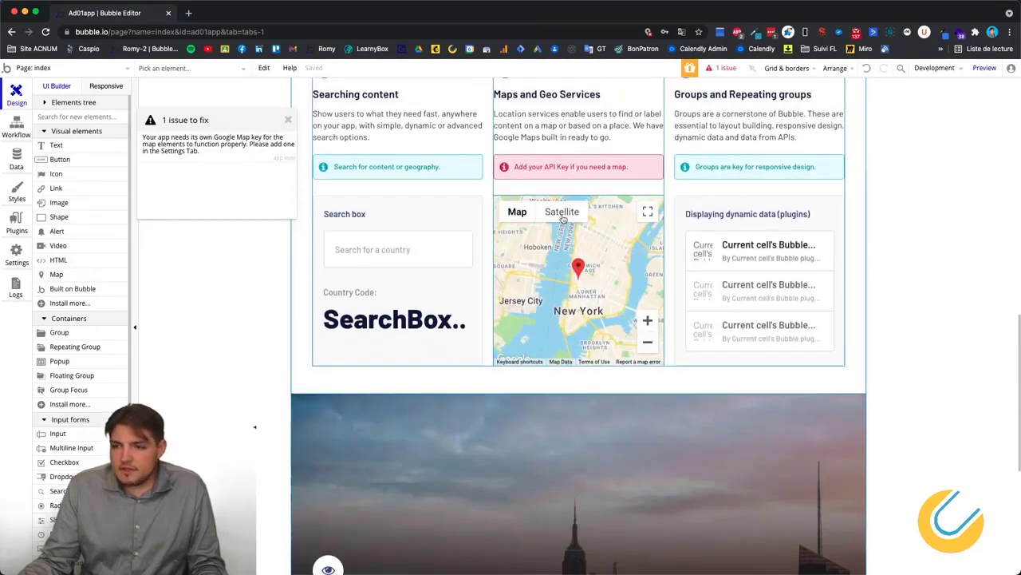
Follow the Google Map key issue to the general API key settings, close the issue list and return to the page design.
{"action": "left_click", "coordinate": [229, 153]}
{"action": "left_click_drag", "start_coordinate": [227, 117], "coordinate": [775, 191]}
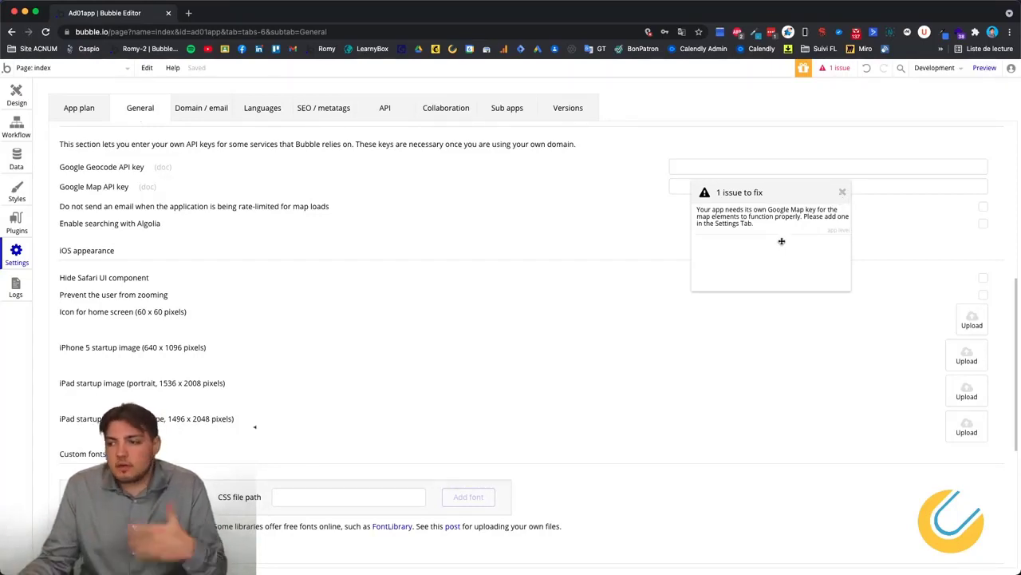
{"action": "left_click", "coordinate": [842, 192]}
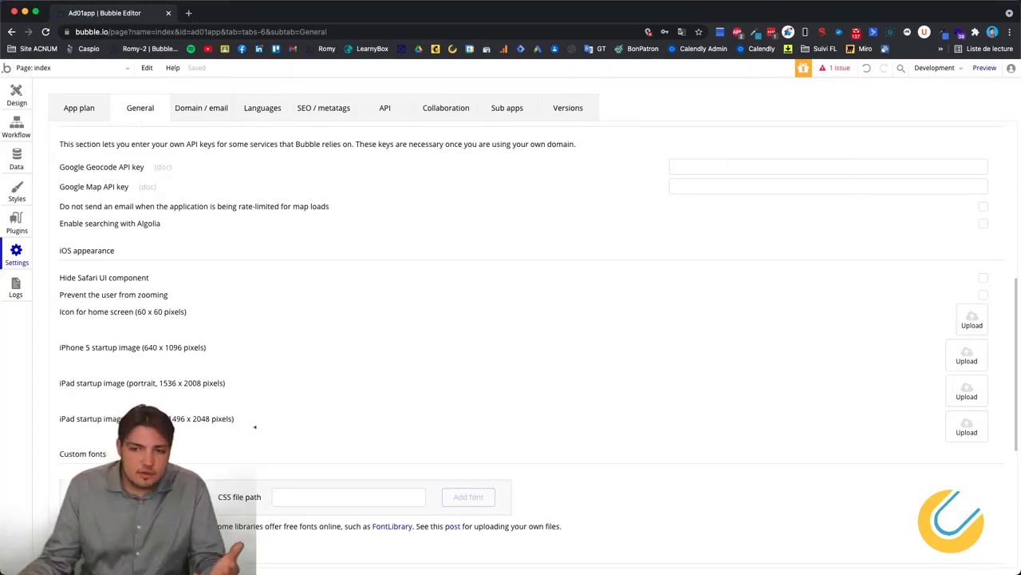
{"action": "left_click", "coordinate": [16, 96]}
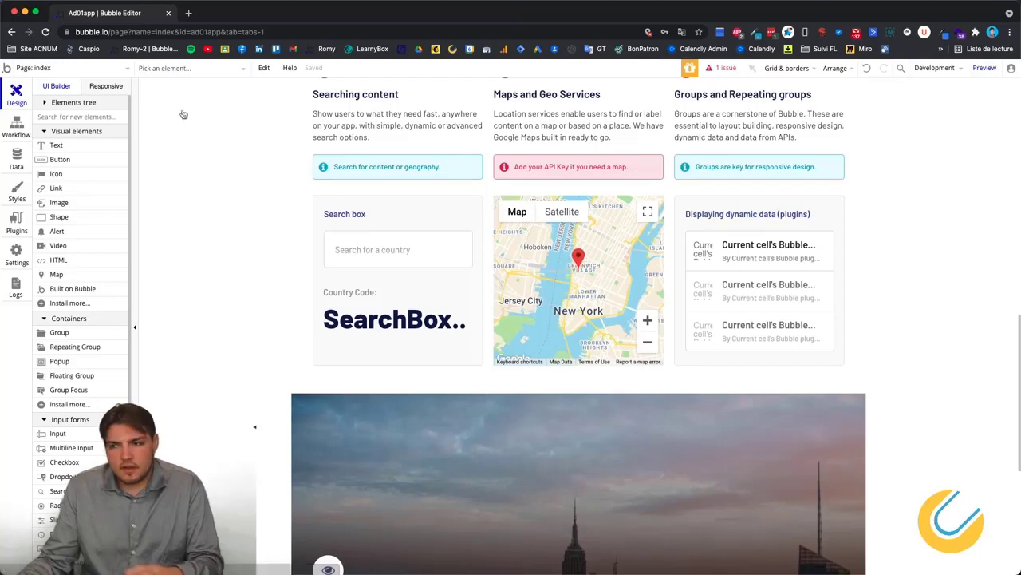
Try out the grid and element borders display on the index page, switching each back off.
{"action": "left_click", "coordinate": [798, 69]}
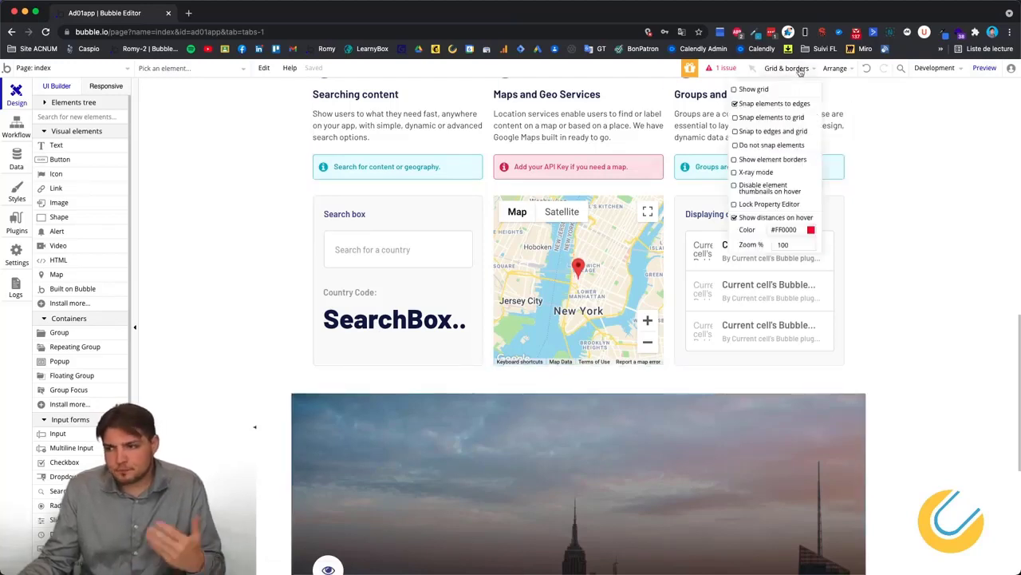
{"action": "left_click", "coordinate": [762, 89]}
{"action": "left_click", "coordinate": [761, 93]}
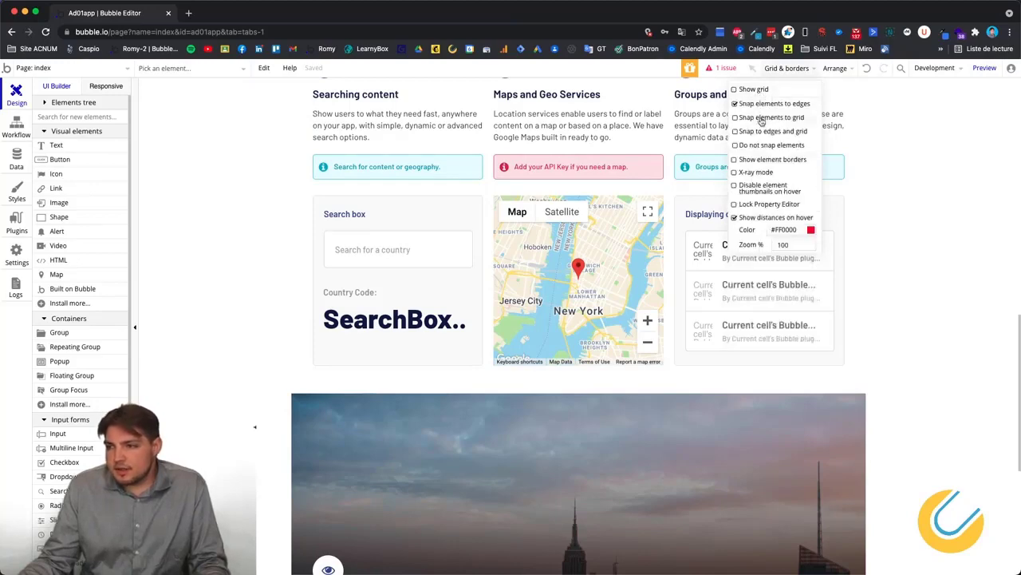
{"action": "left_click", "coordinate": [757, 160]}
{"action": "scroll", "coordinate": [483, 310], "scroll_direction": "up", "scroll_amount": 10}
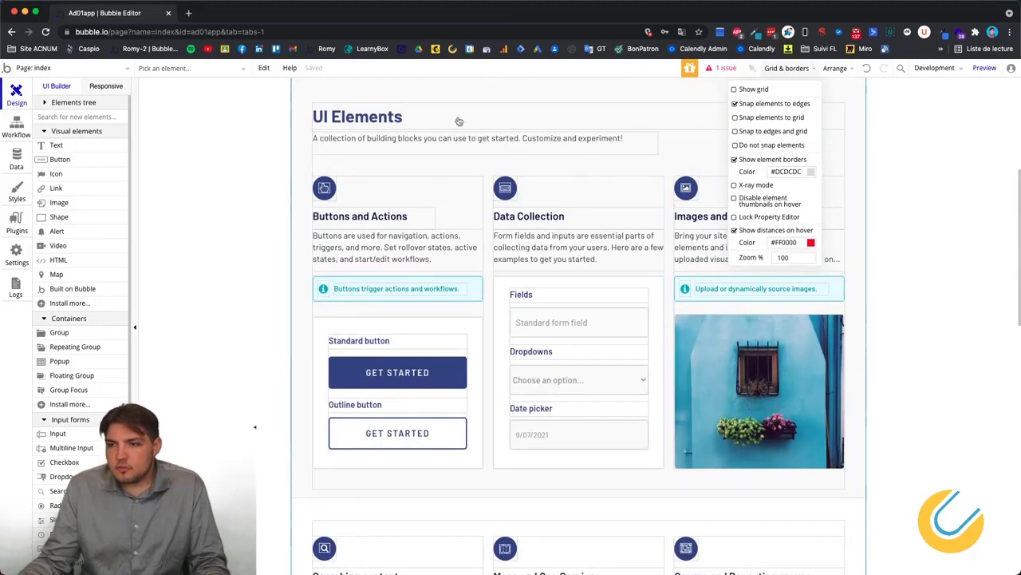
{"action": "scroll", "coordinate": [445, 163], "scroll_direction": "up", "scroll_amount": 3}
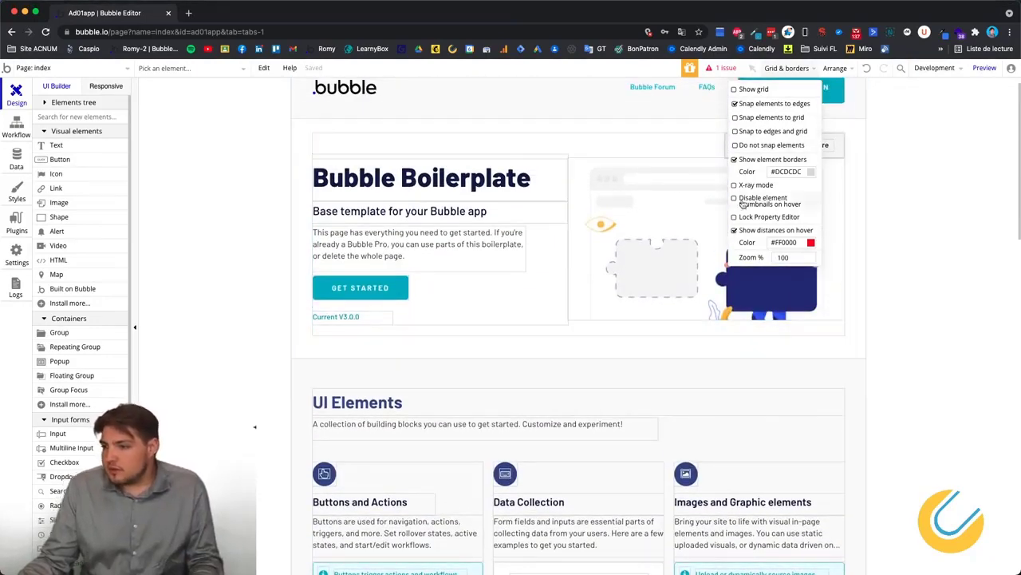
{"action": "left_click", "coordinate": [735, 161]}
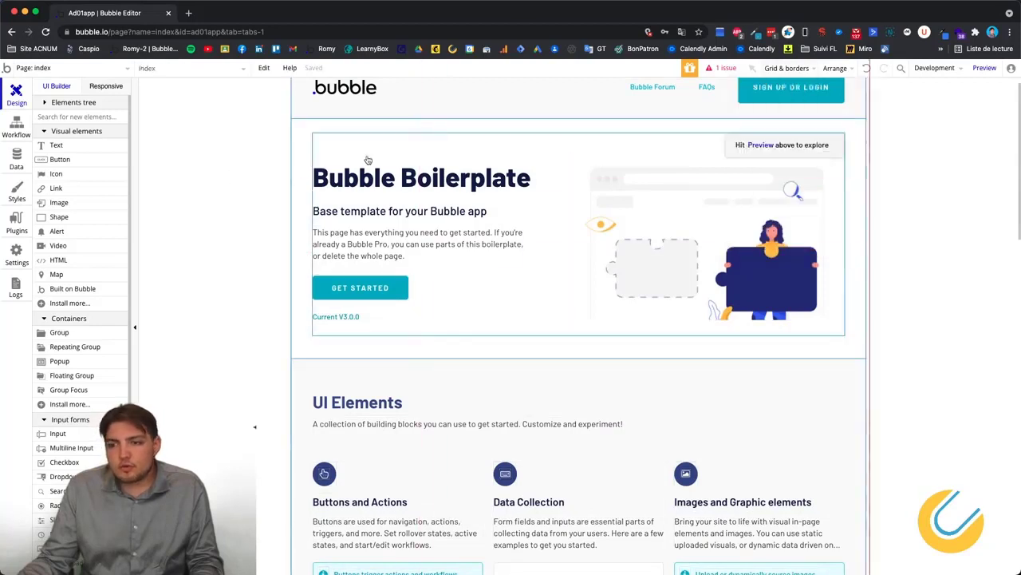
{"action": "scroll", "coordinate": [407, 260], "scroll_direction": "up", "scroll_amount": 1}
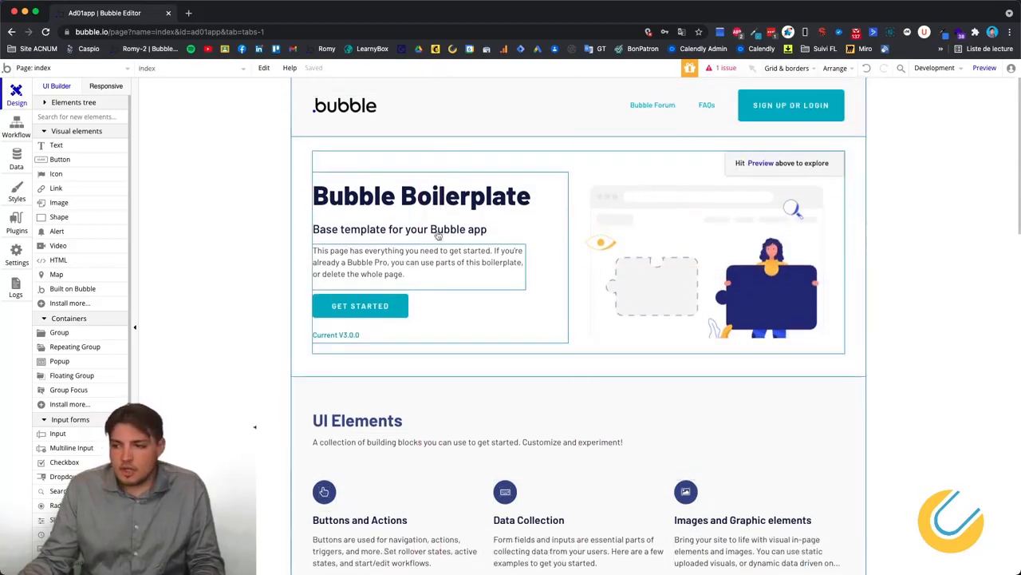
Check the arrange options and read the Toolbar reference in the Bubble manual through to the Issue Checker section.
{"action": "left_click", "coordinate": [838, 69]}
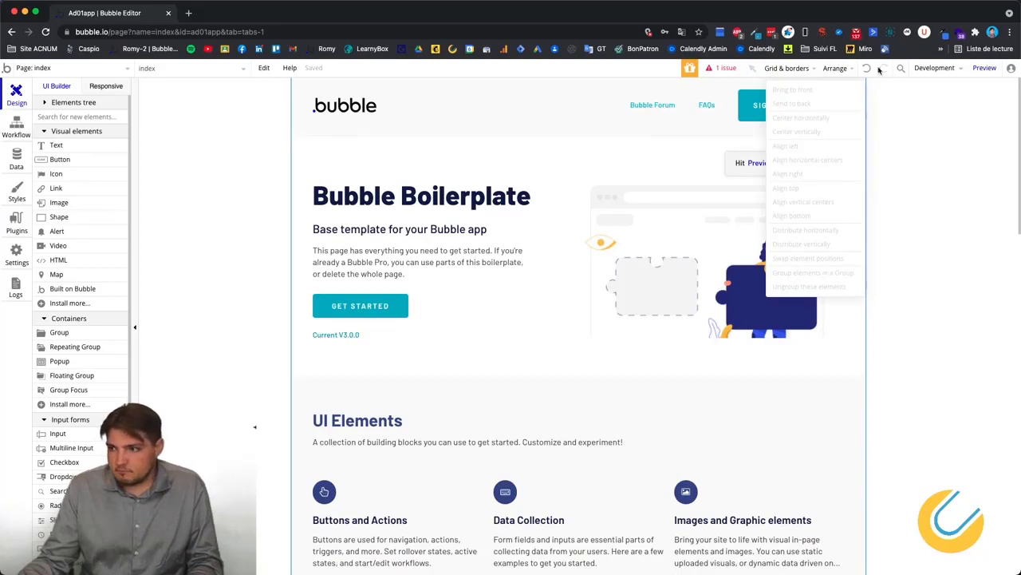
{"action": "left_click", "coordinate": [909, 138]}
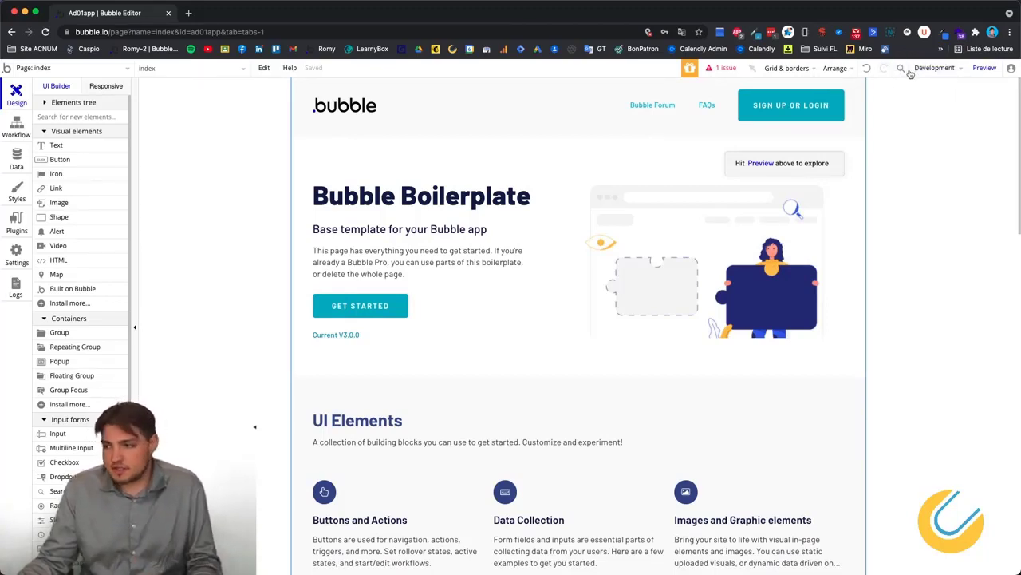
{"action": "left_click", "coordinate": [901, 75]}
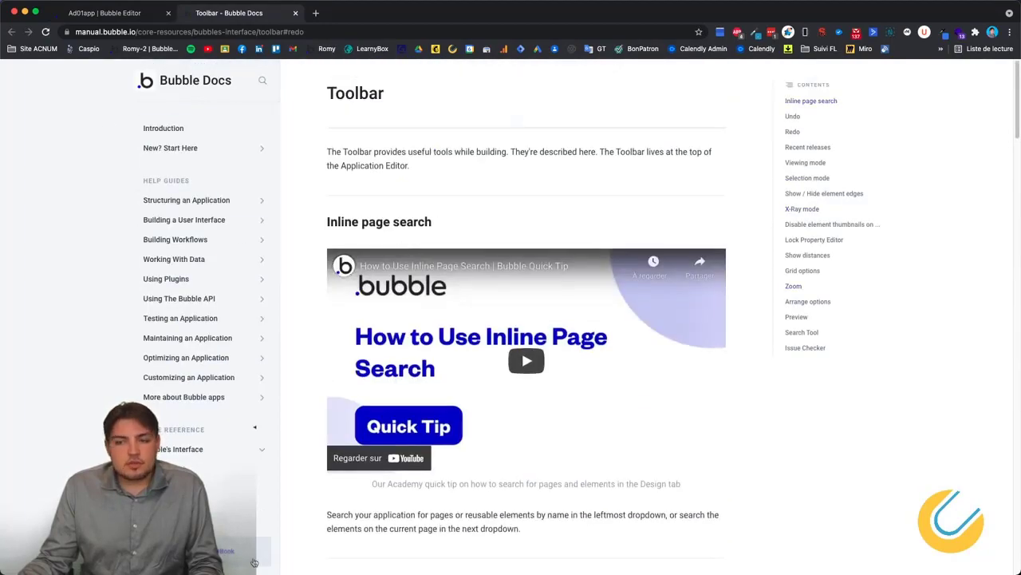
{"action": "scroll", "coordinate": [373, 257], "scroll_direction": "down", "scroll_amount": 7}
{"action": "scroll", "coordinate": [373, 257], "scroll_direction": "down", "scroll_amount": 20}
{"action": "scroll", "coordinate": [156, 257], "scroll_direction": "down", "scroll_amount": 10}
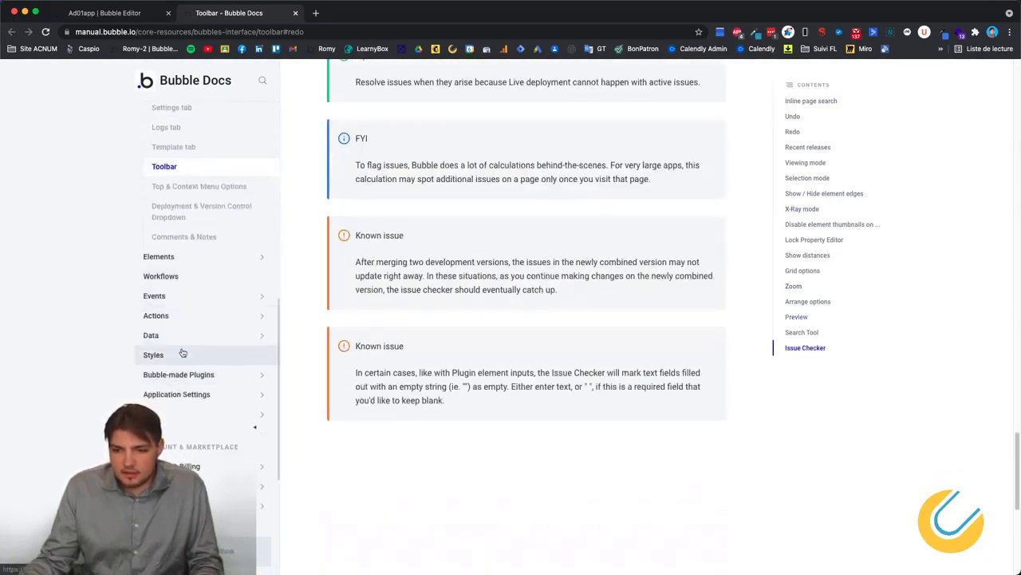
Read the Data Sources page in the manual's Data section and close the manual.
{"action": "left_click", "coordinate": [188, 336]}
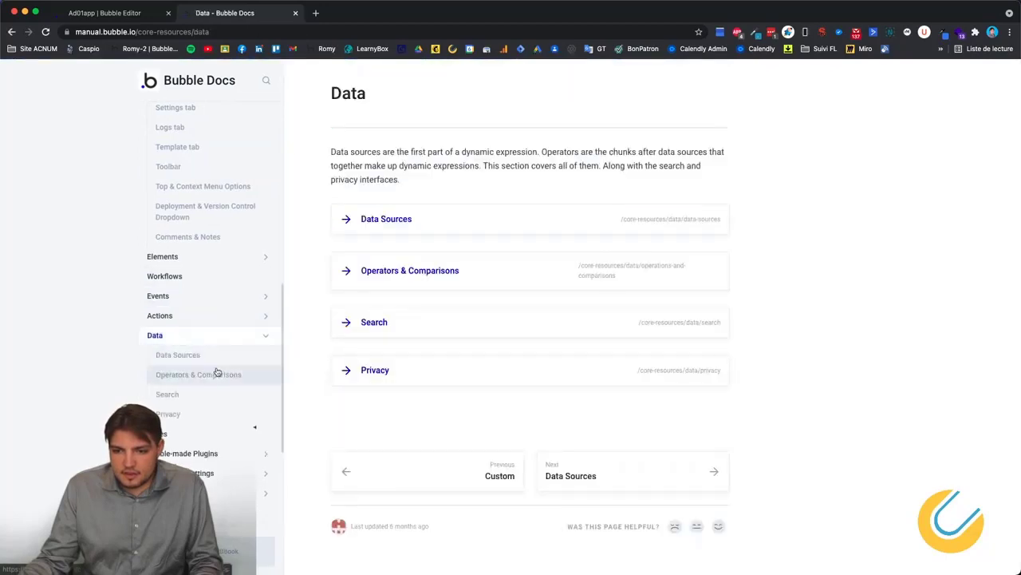
{"action": "left_click", "coordinate": [391, 220]}
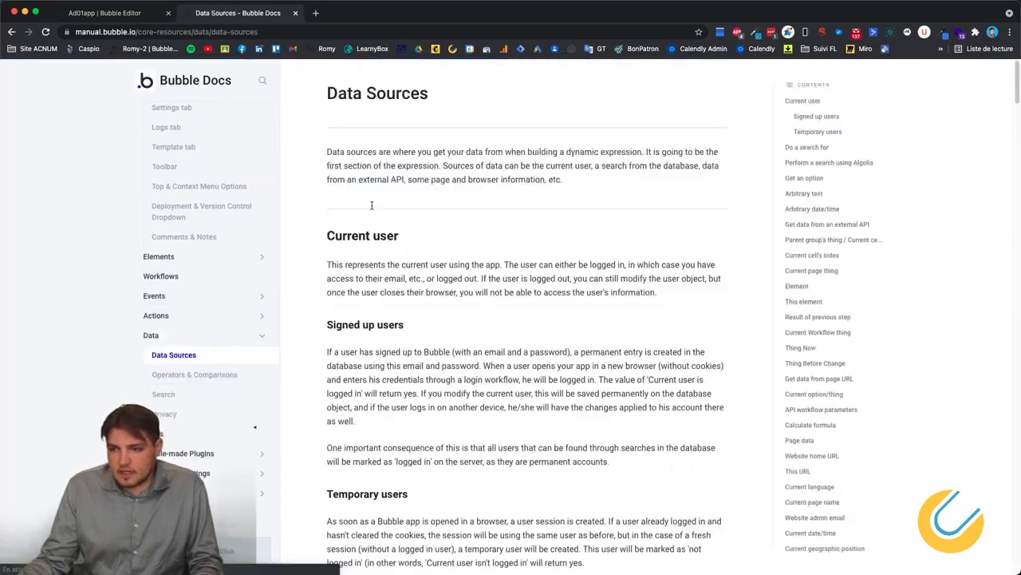
{"action": "scroll", "coordinate": [356, 242], "scroll_direction": "down", "scroll_amount": 15}
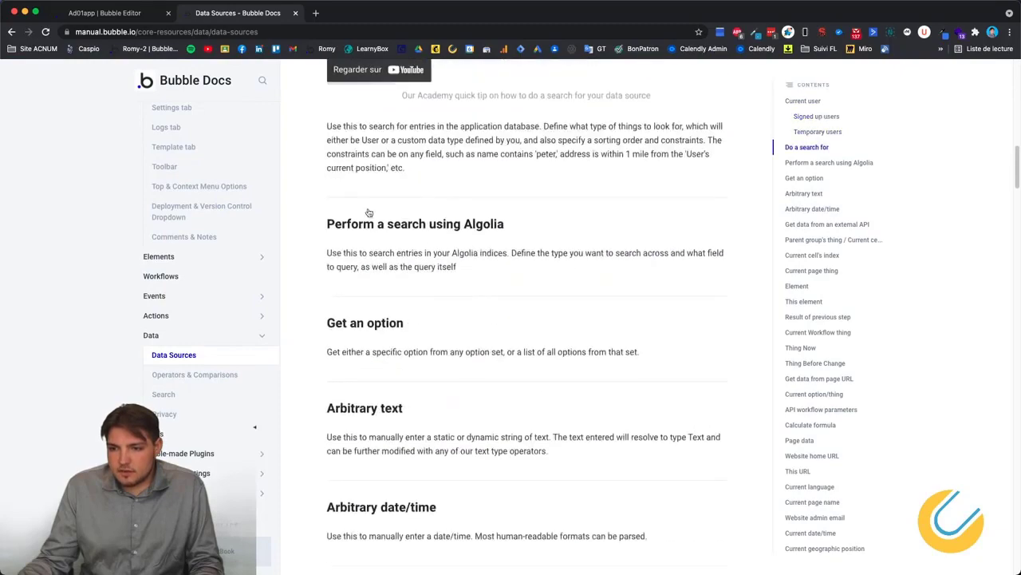
{"action": "scroll", "coordinate": [369, 214], "scroll_direction": "down", "scroll_amount": 15}
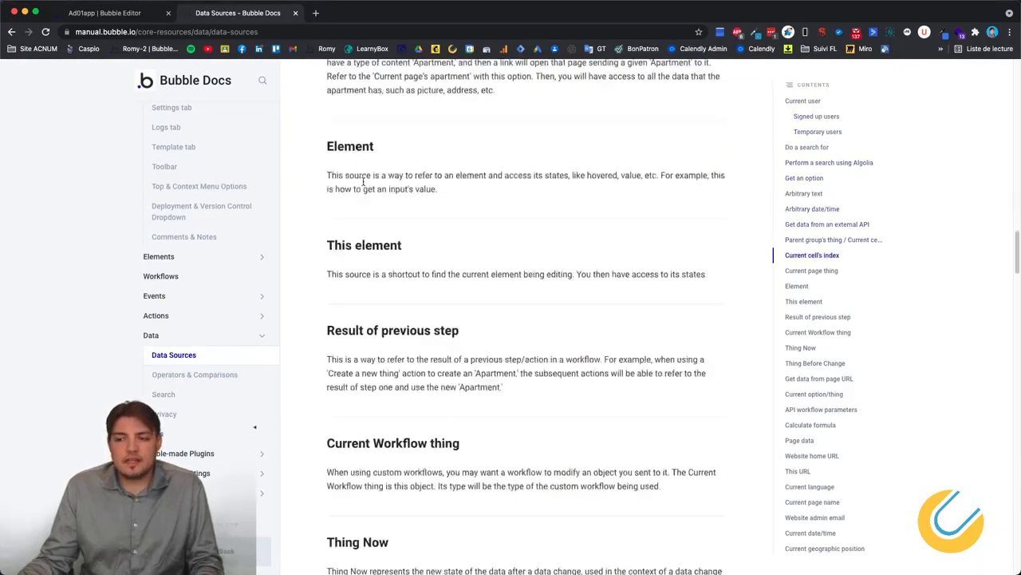
{"action": "scroll", "coordinate": [364, 183], "scroll_direction": "down", "scroll_amount": 5}
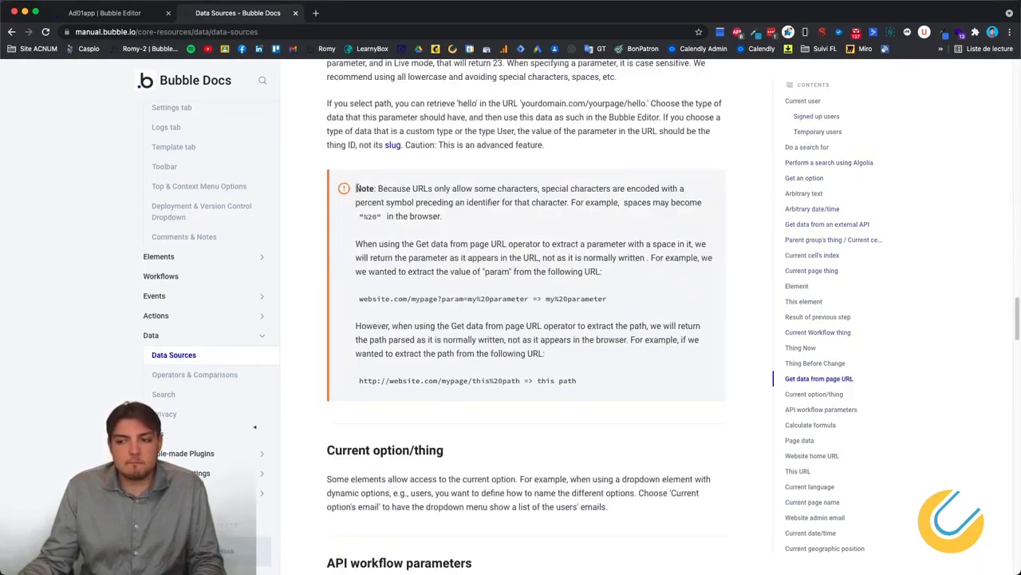
{"action": "left_click", "coordinate": [296, 14]}
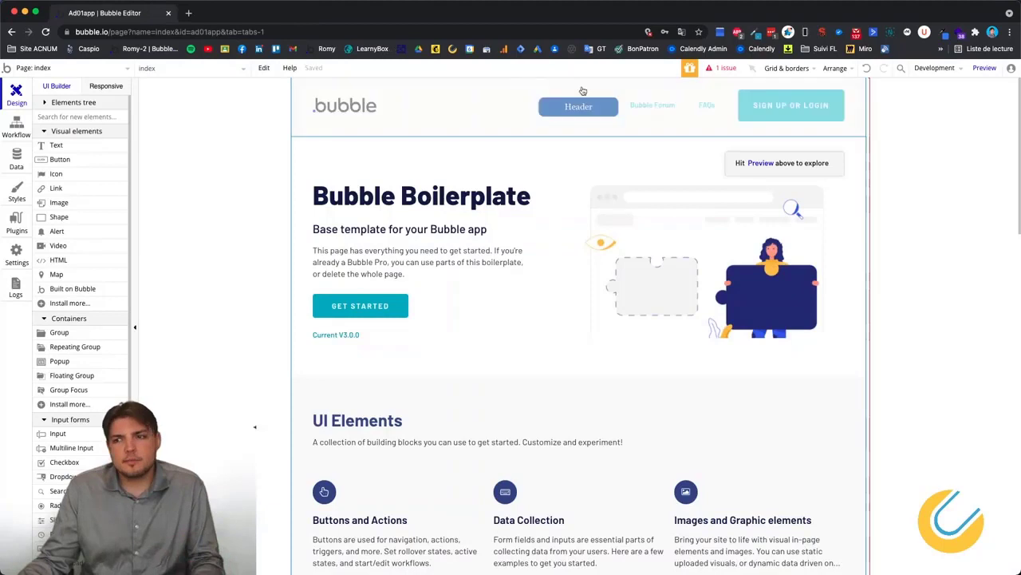
Review the Development version's save and deployment options, preview the whole index page, and return to the editor.
{"action": "left_click", "coordinate": [942, 69]}
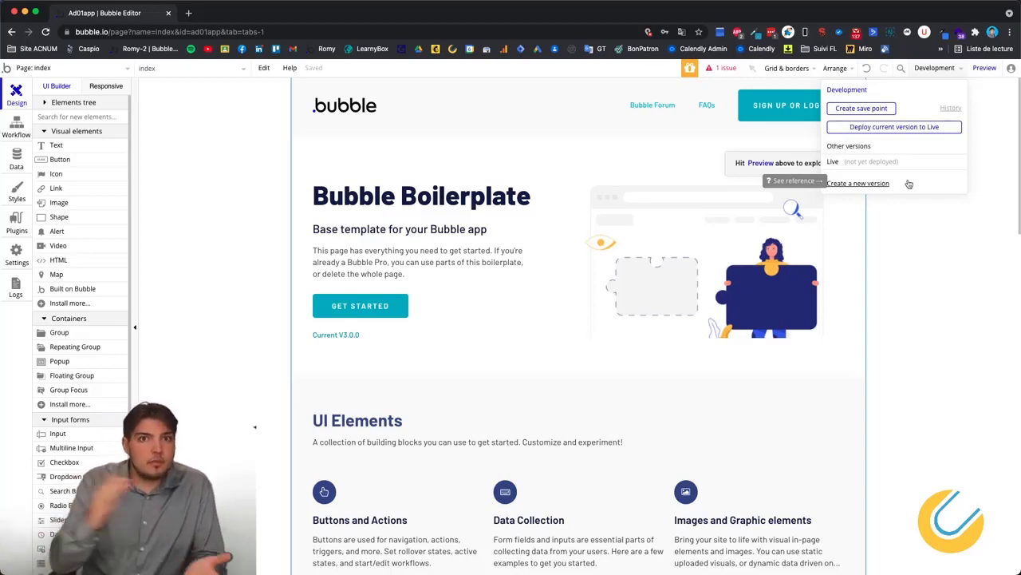
{"action": "left_click", "coordinate": [987, 69]}
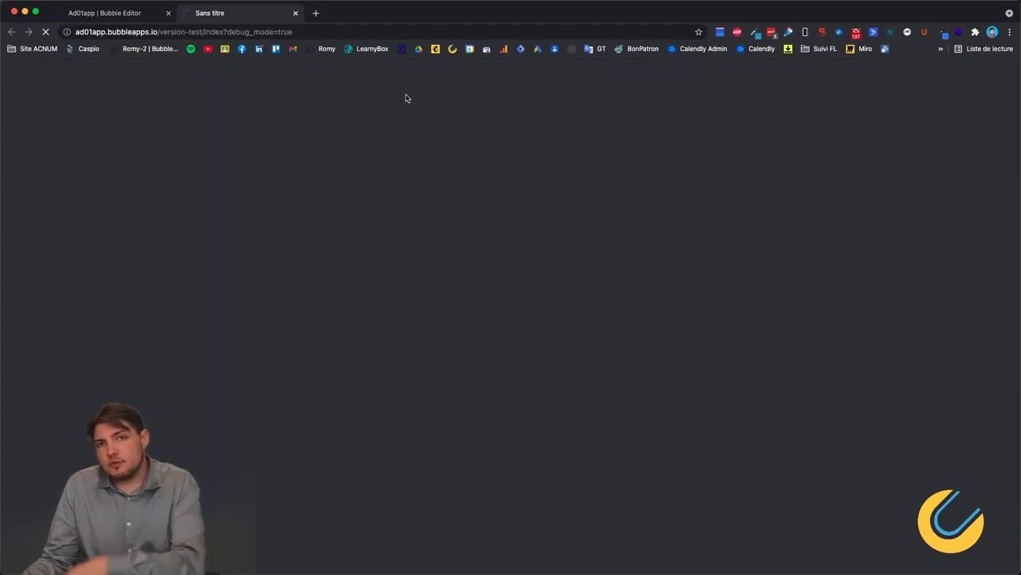
{"action": "left_click", "coordinate": [136, 12]}
{"action": "left_click", "coordinate": [227, 12]}
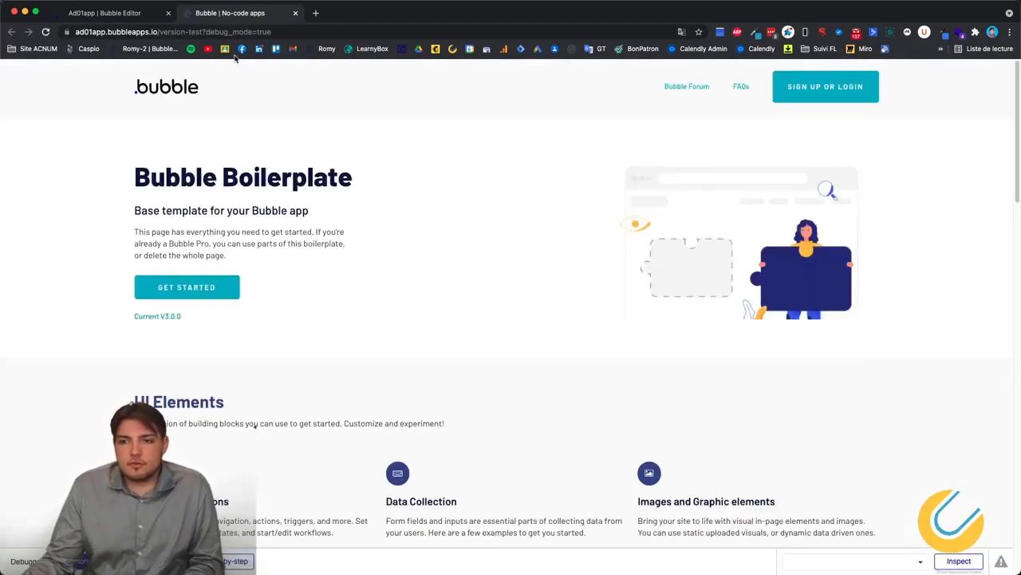
{"action": "scroll", "coordinate": [415, 271], "scroll_direction": "down", "scroll_amount": 15}
{"action": "scroll", "coordinate": [413, 290], "scroll_direction": "up", "scroll_amount": 15}
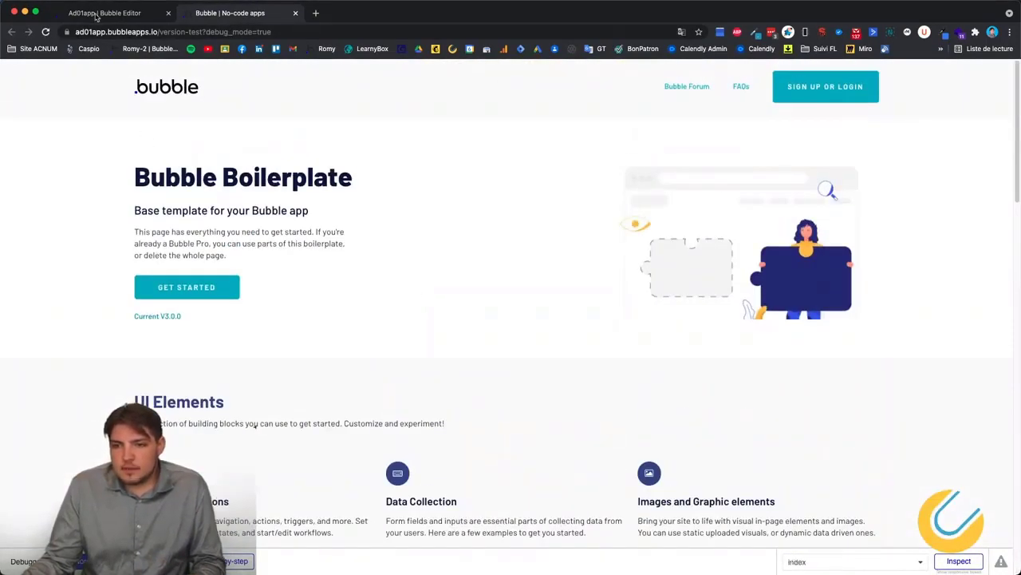
{"action": "left_click", "coordinate": [97, 14]}
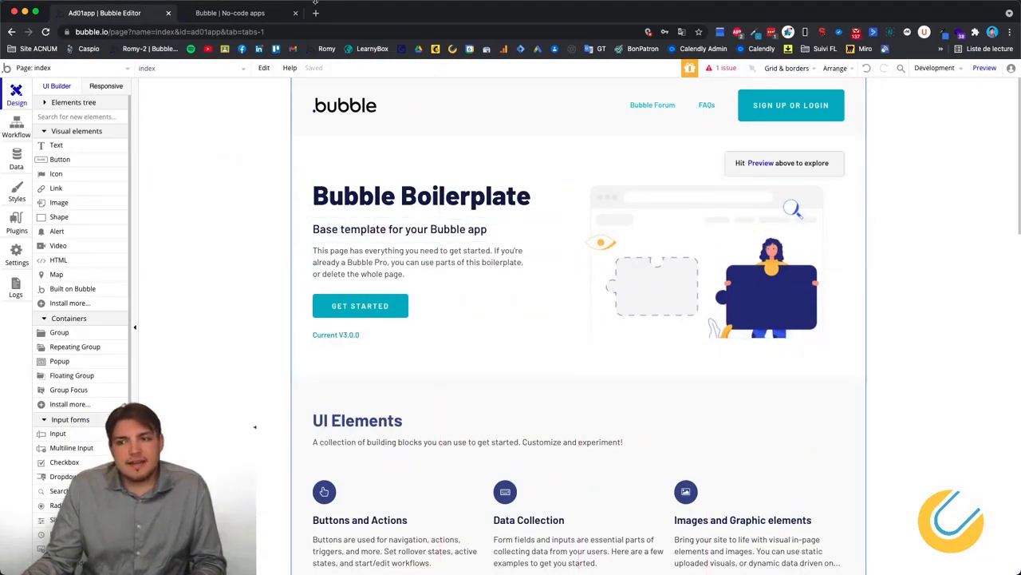
Look over the previewed index page from top to footer, then close the preview and return to the editor.
{"action": "left_click", "coordinate": [237, 16]}
{"action": "scroll", "coordinate": [517, 351], "scroll_direction": "down", "scroll_amount": 15}
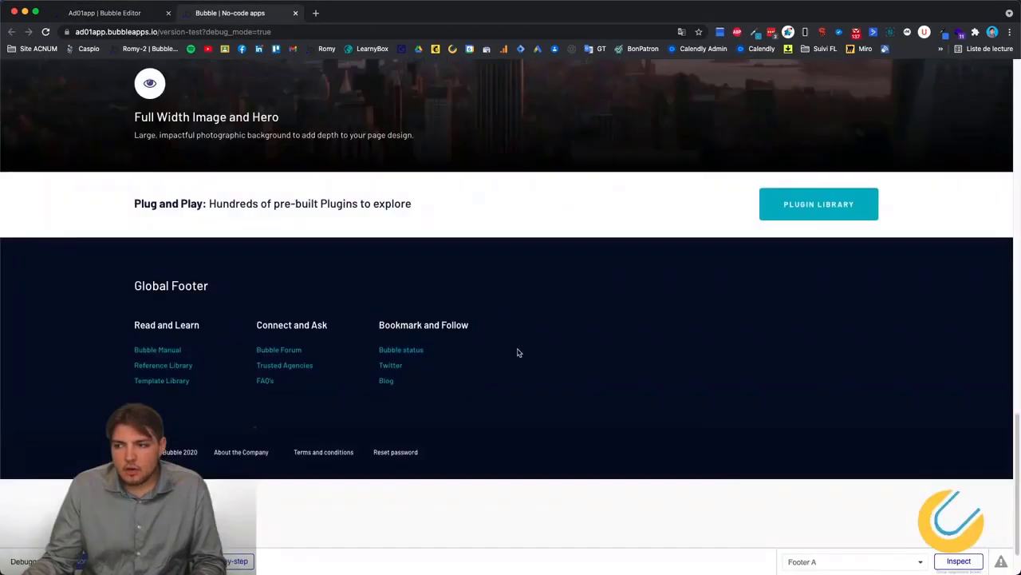
{"action": "scroll", "coordinate": [518, 351], "scroll_direction": "up", "scroll_amount": 10}
{"action": "scroll", "coordinate": [519, 358], "scroll_direction": "up", "scroll_amount": 5}
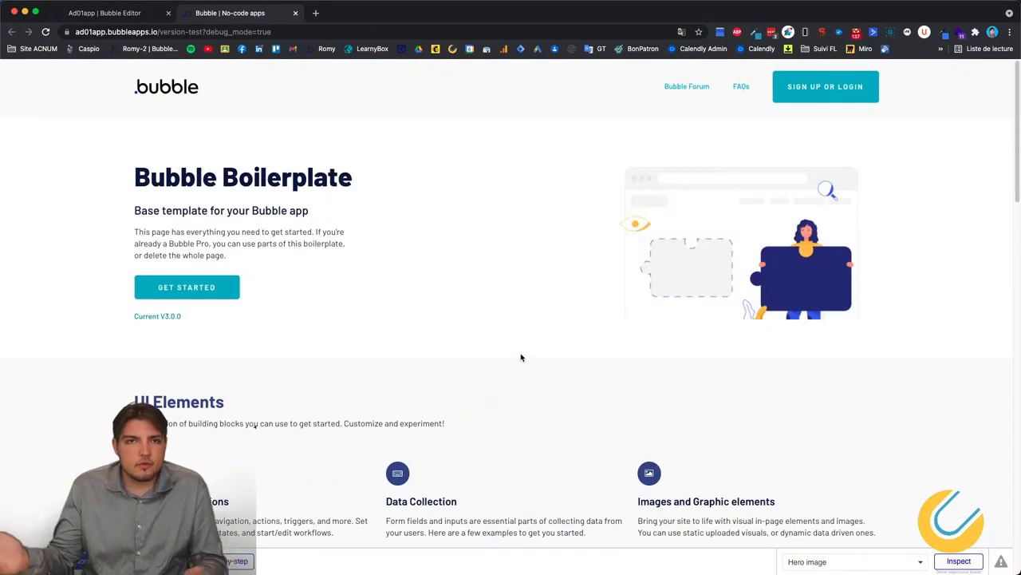
{"action": "left_click", "coordinate": [296, 14]}
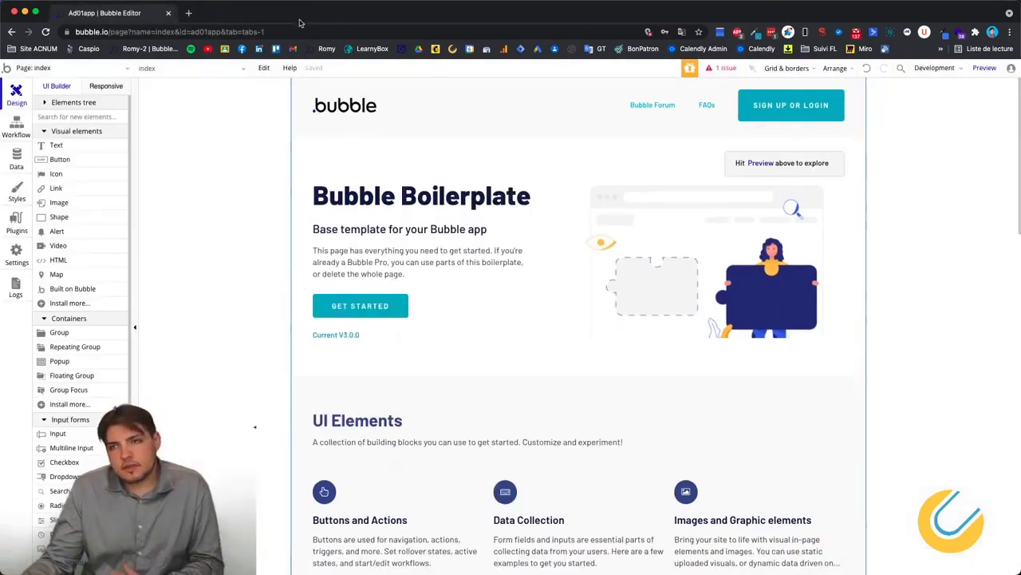
{"action": "left_click", "coordinate": [1011, 73]}
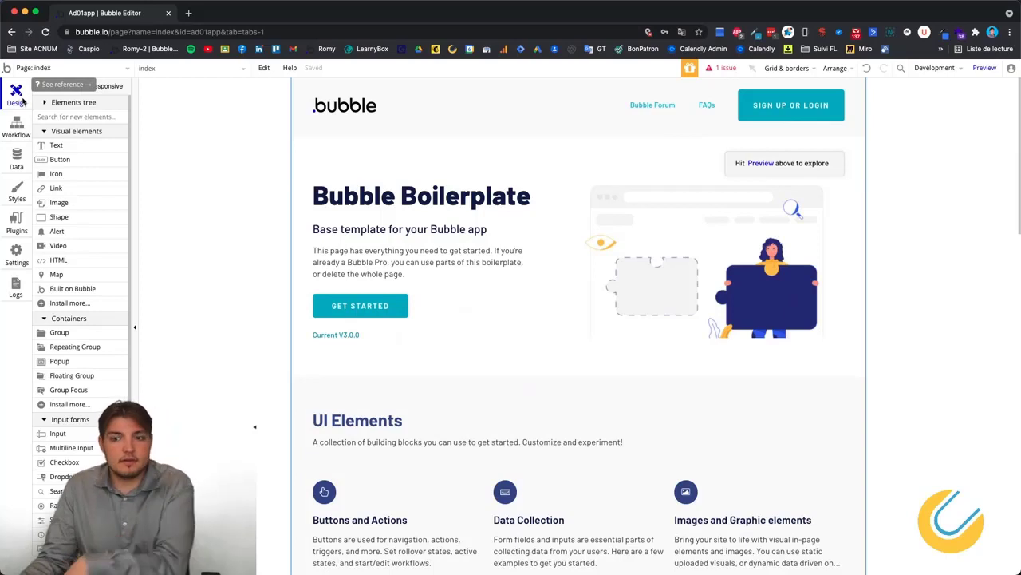
Examine the index page's GET STARTED click workflow and the settings of its Scroll to UI Elements action.
{"action": "left_click", "coordinate": [17, 123]}
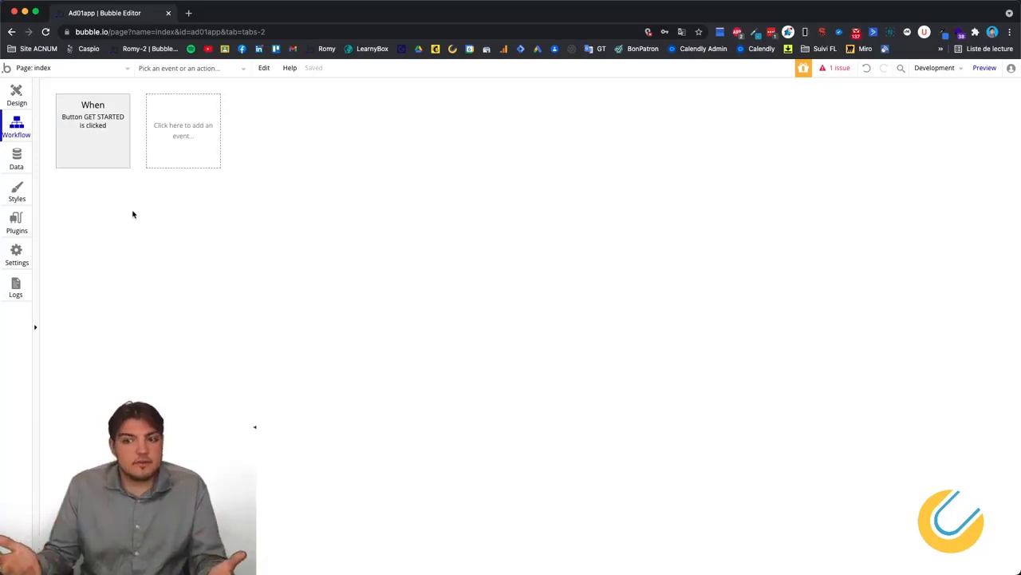
{"action": "left_click", "coordinate": [66, 126]}
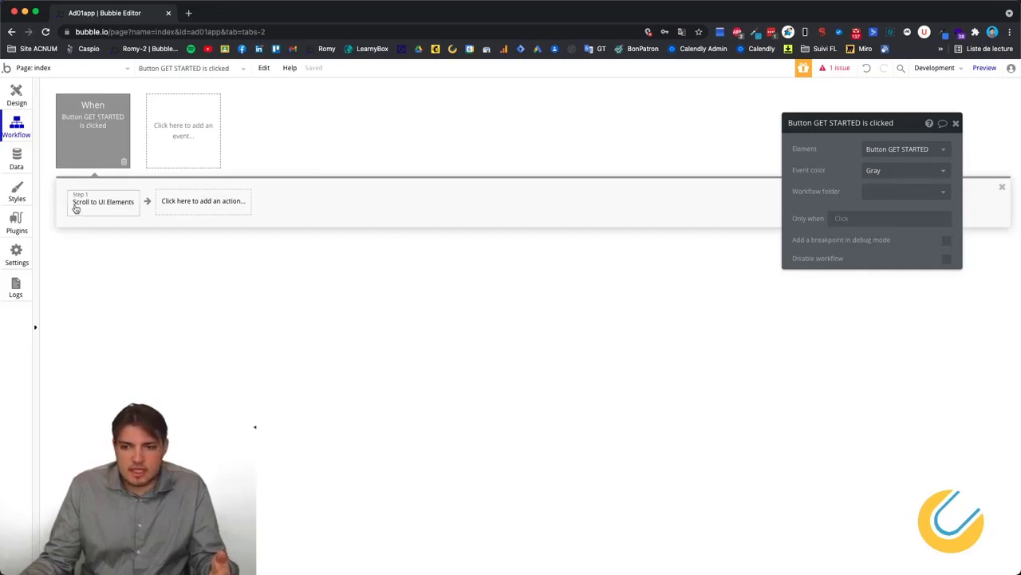
{"action": "mouse_move", "coordinate": [75, 206]}
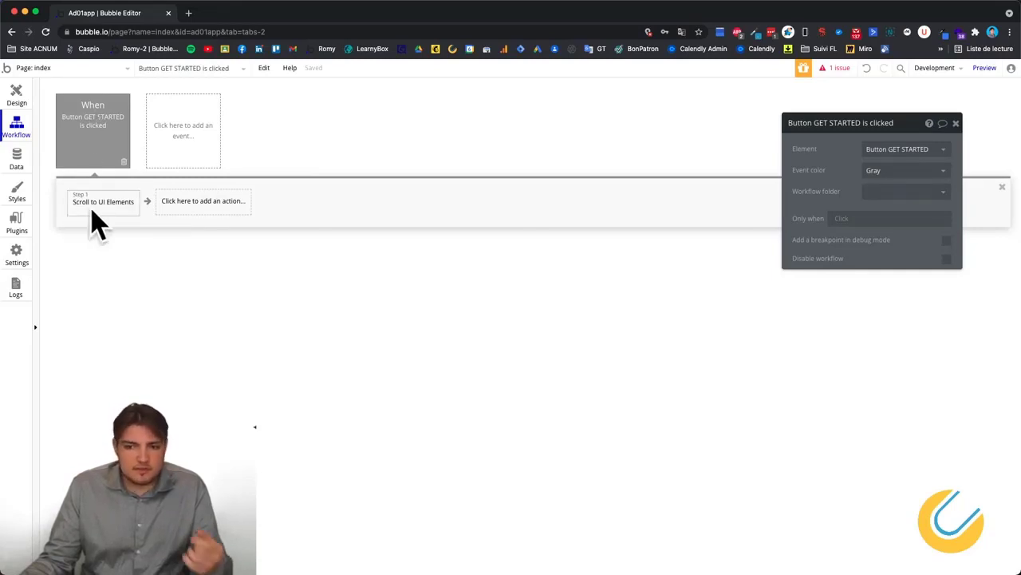
{"action": "left_click", "coordinate": [95, 203]}
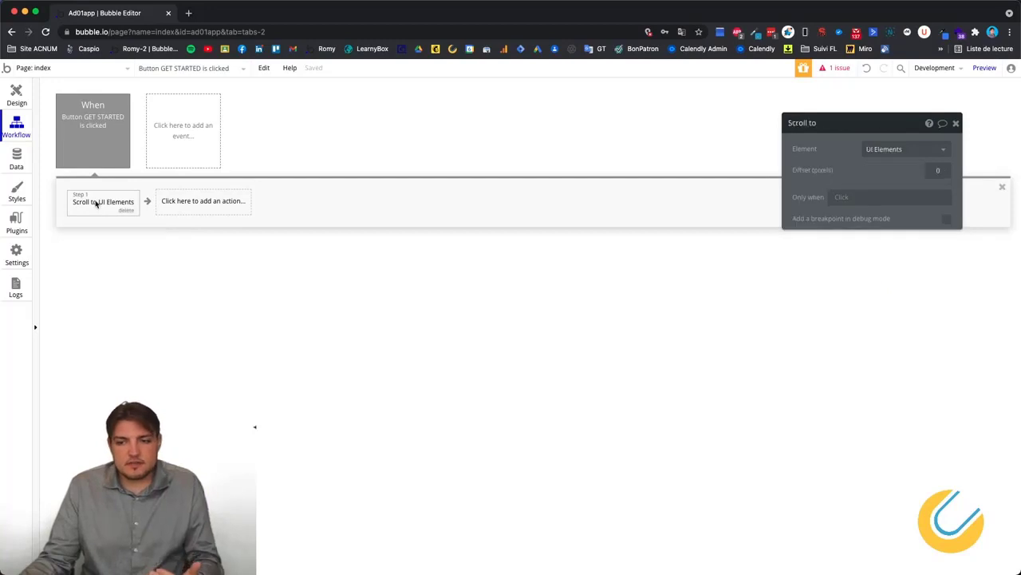
{"action": "left_click", "coordinate": [956, 123]}
Locate the hero's GET STARTED button and the UI Elements section it scrolls to in the index page design.
{"action": "left_click", "coordinate": [17, 96]}
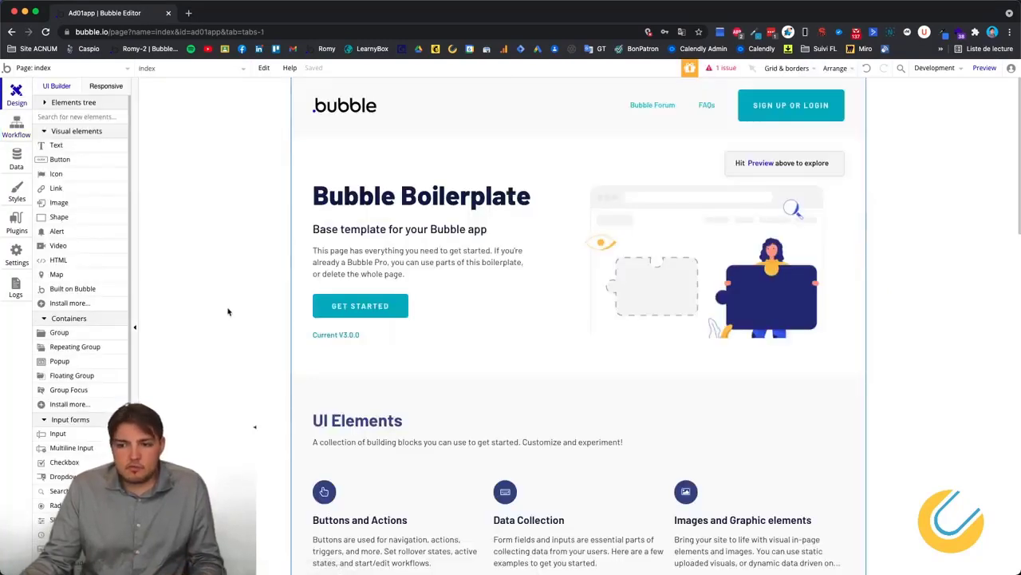
{"action": "left_click", "coordinate": [343, 309]}
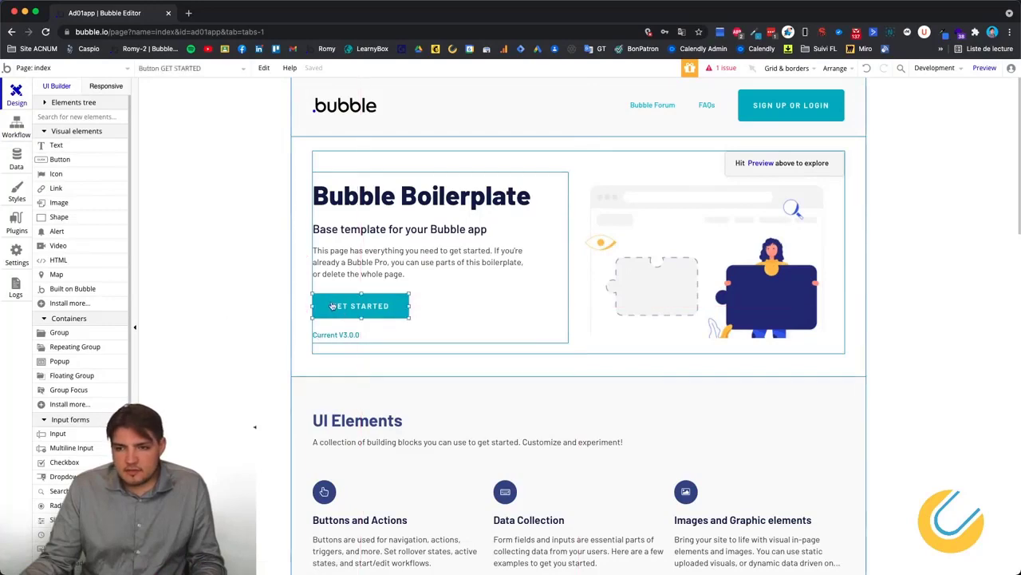
{"action": "scroll", "coordinate": [365, 311], "scroll_direction": "down", "scroll_amount": 5}
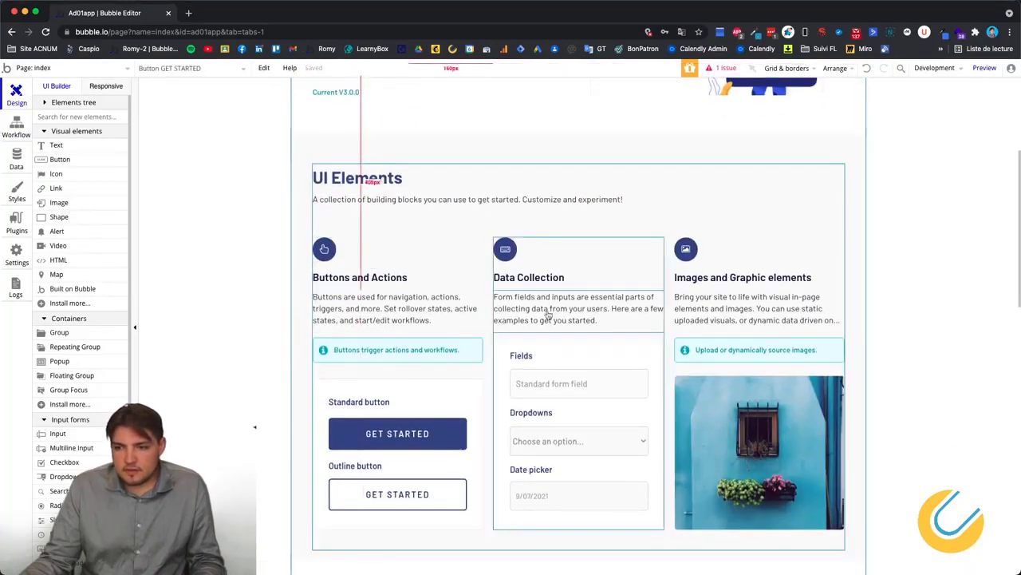
{"action": "scroll", "coordinate": [408, 268], "scroll_direction": "up", "scroll_amount": 5}
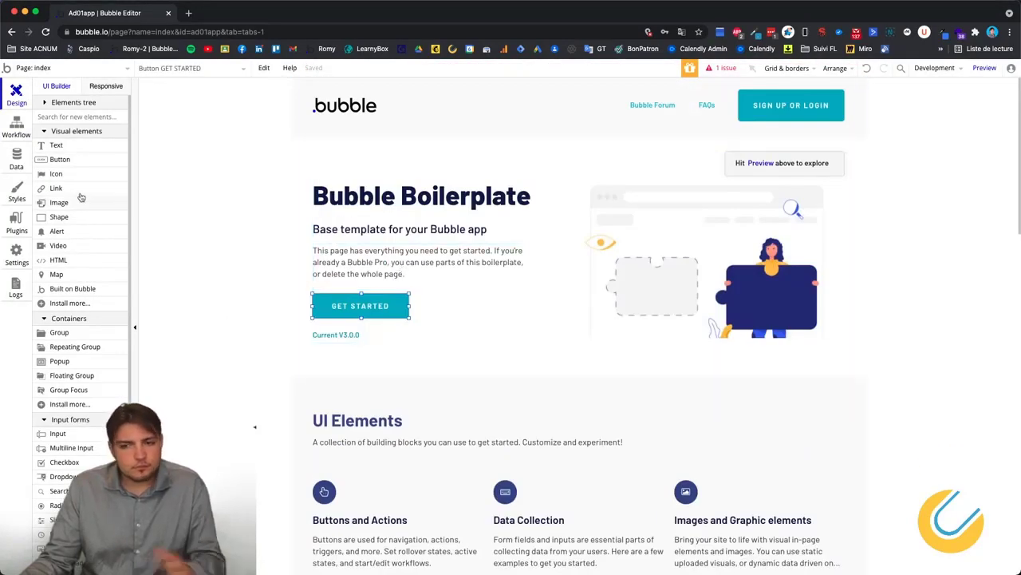
Review the app's data types, styles, installed plugins, general settings and server capacity logs in turn.
{"action": "left_click", "coordinate": [24, 164]}
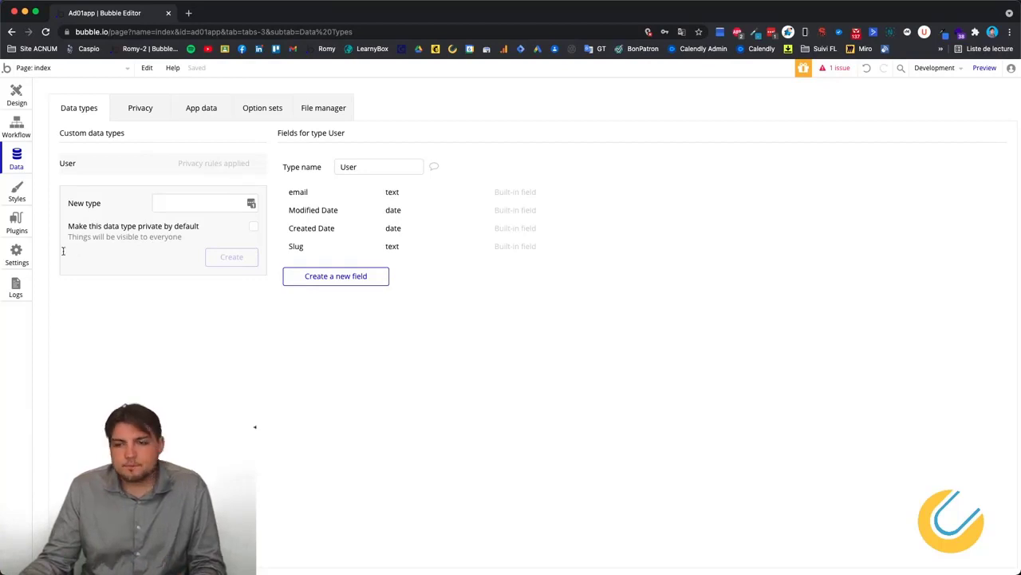
{"action": "left_click", "coordinate": [17, 194]}
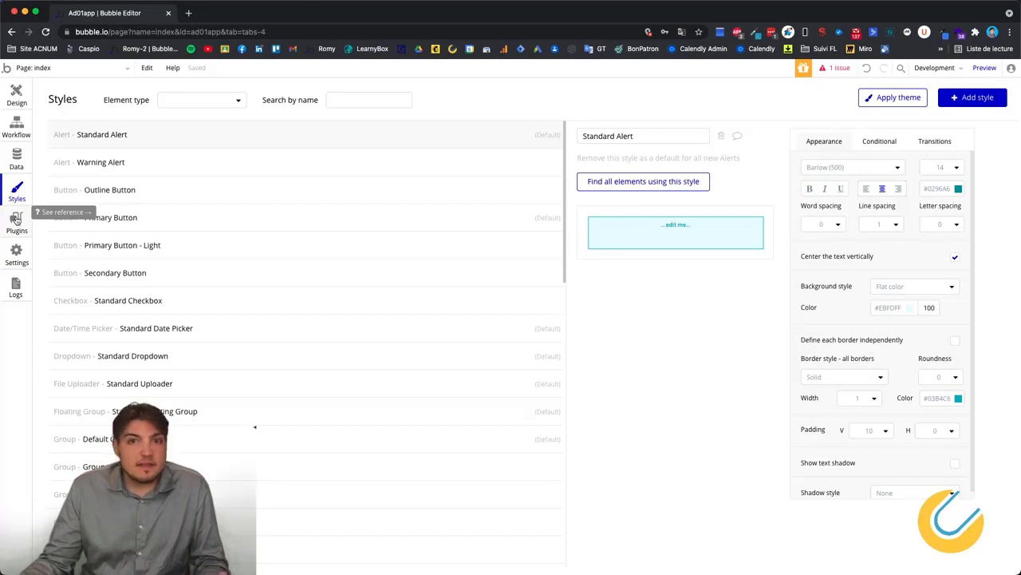
{"action": "left_click", "coordinate": [18, 228]}
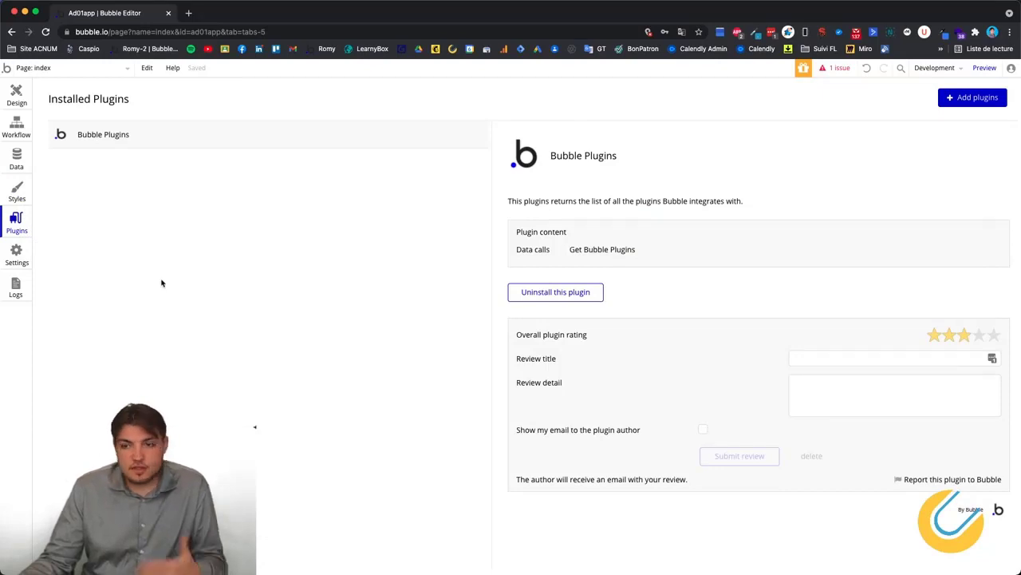
{"action": "left_click", "coordinate": [17, 254]}
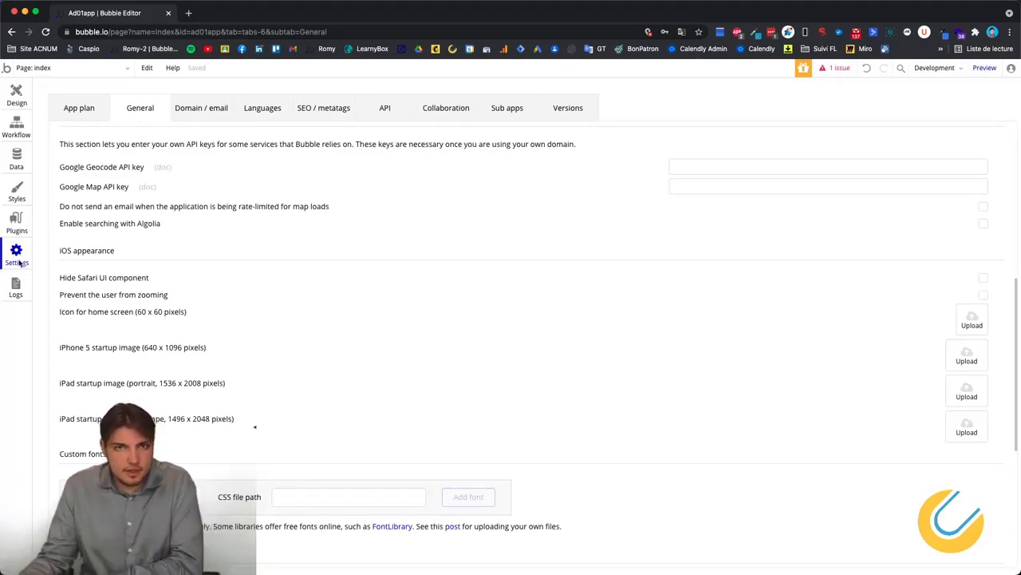
{"action": "left_click", "coordinate": [24, 288]}
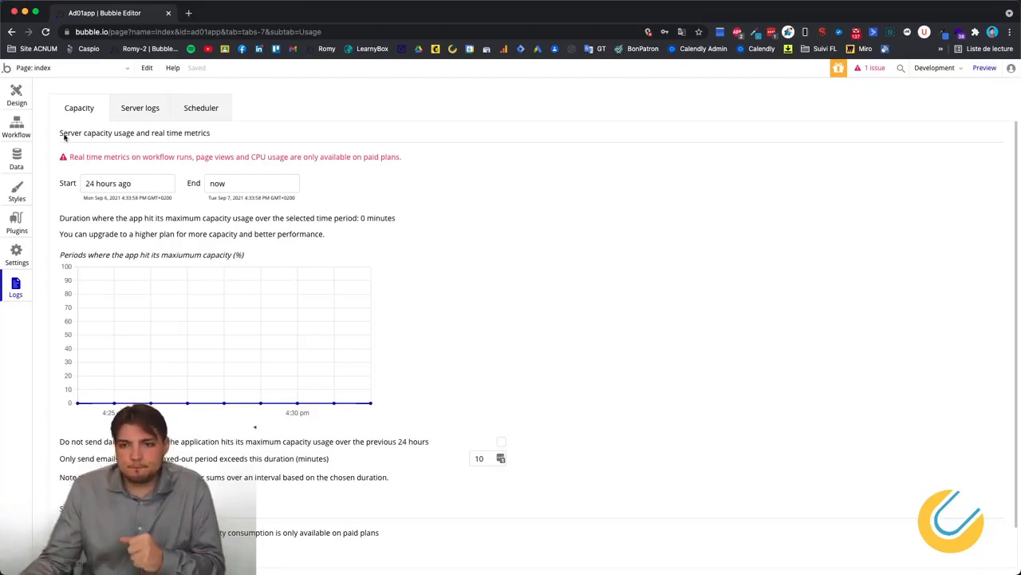
Return to the page design and check the responsive view before going back to the UI builder.
{"action": "left_click", "coordinate": [16, 96]}
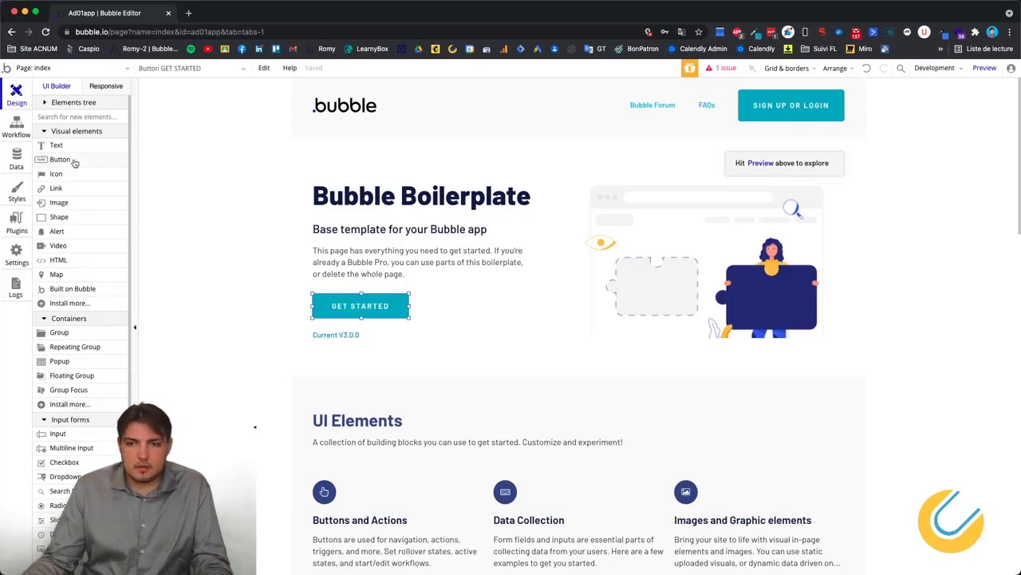
{"action": "left_click", "coordinate": [106, 86]}
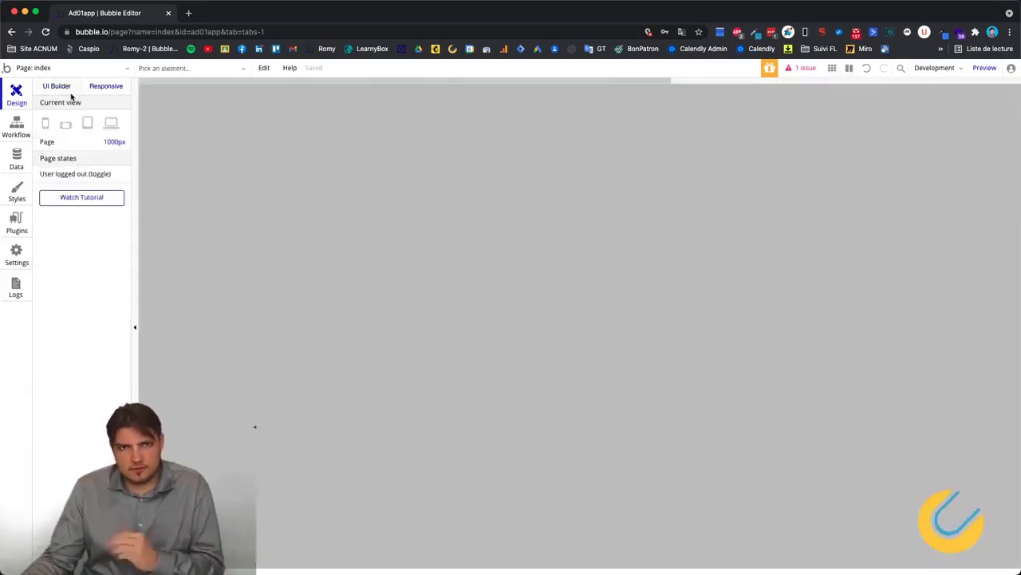
{"action": "left_click", "coordinate": [69, 89]}
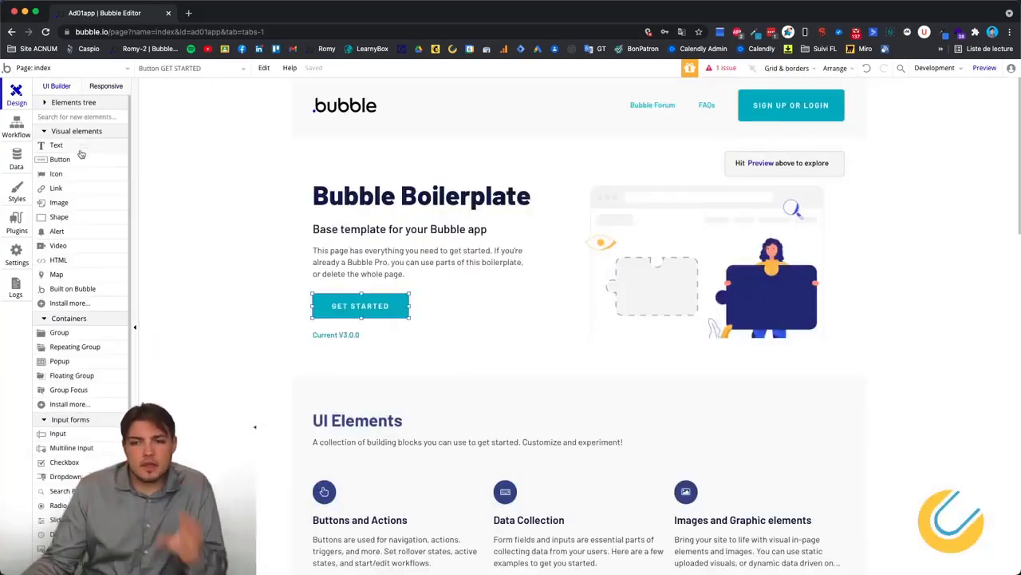
Browse the available visual elements, containers, input forms and reusable elements in the UI builder.
{"action": "scroll", "coordinate": [99, 227], "scroll_direction": "down", "scroll_amount": 3}
{"action": "scroll", "coordinate": [101, 232], "scroll_direction": "up", "scroll_amount": 3}
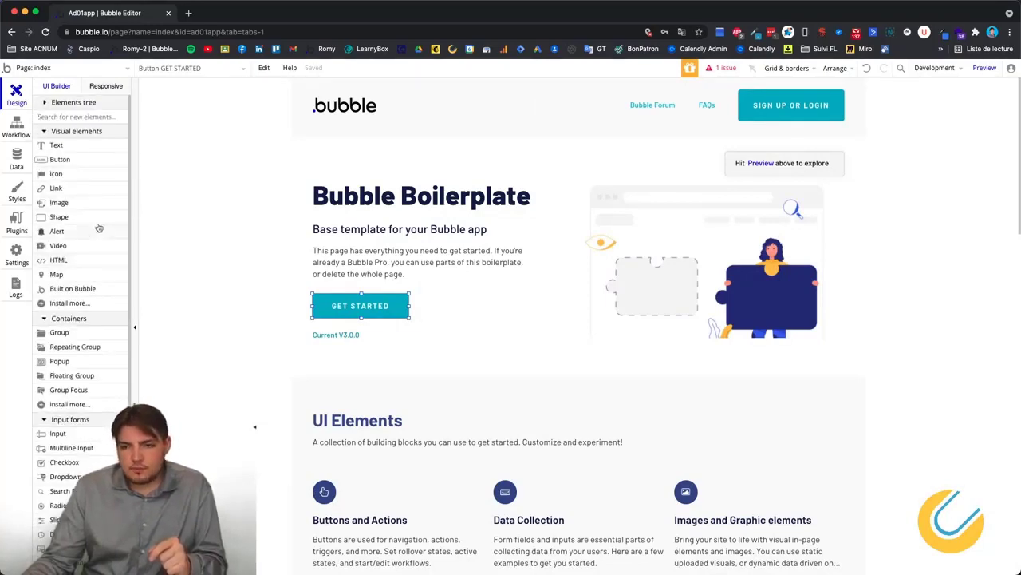
{"action": "scroll", "coordinate": [81, 128], "scroll_direction": "down", "scroll_amount": 5}
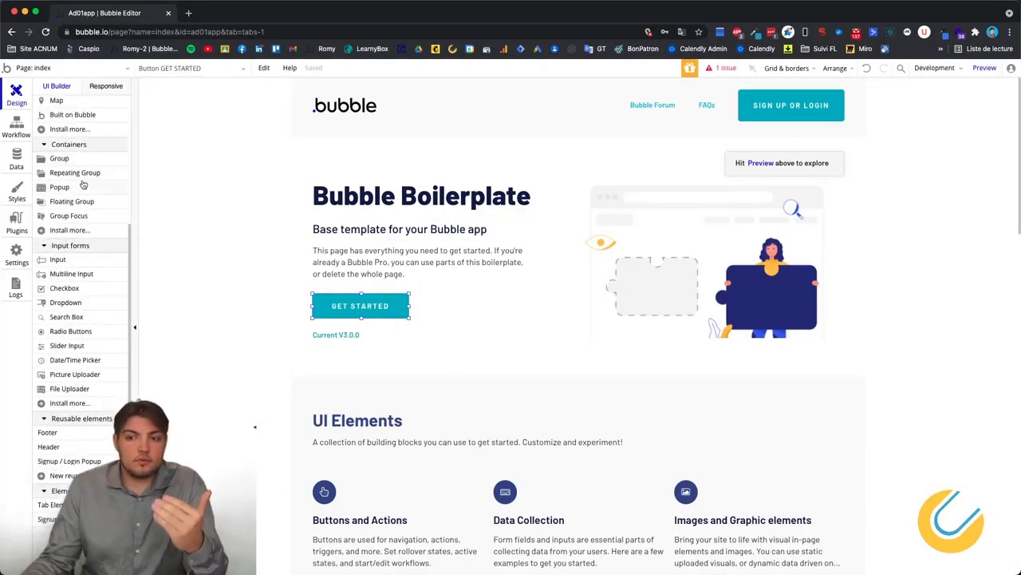
{"action": "scroll", "coordinate": [82, 230], "scroll_direction": "up", "scroll_amount": 5}
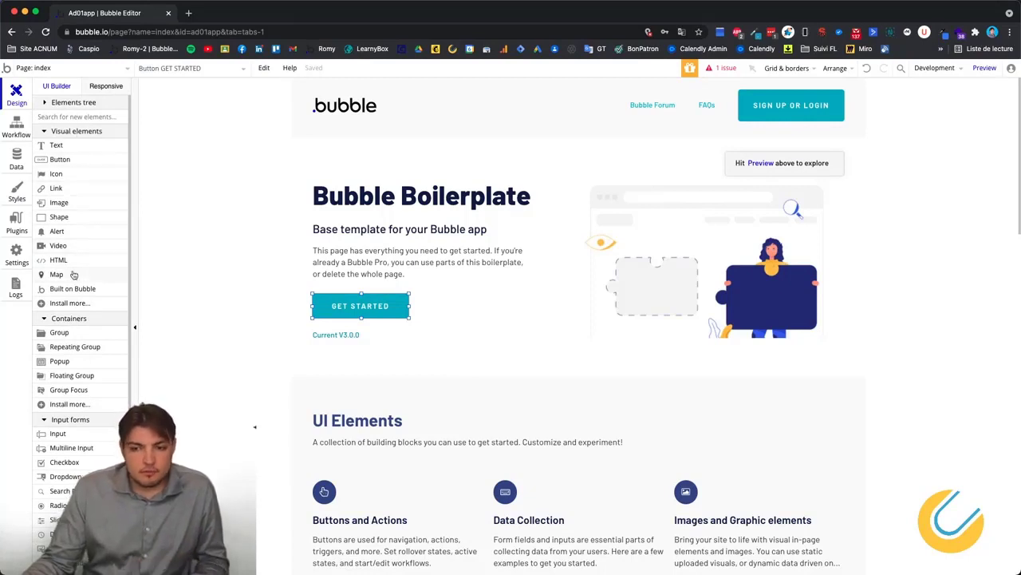
{"action": "scroll", "coordinate": [70, 307], "scroll_direction": "down", "scroll_amount": 5}
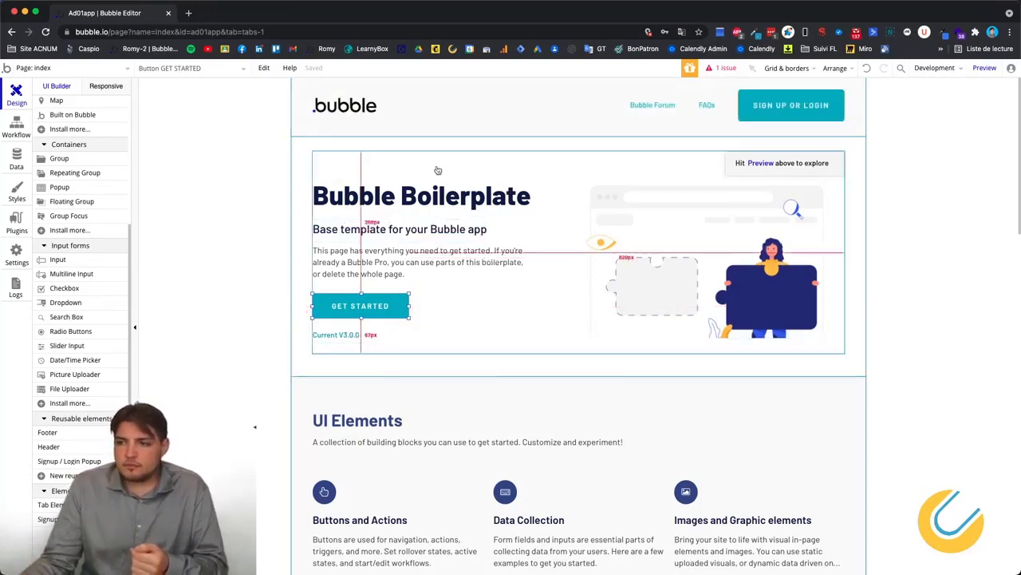
Select the hero's GET STARTED button and view the list of elements on the index page.
{"action": "scroll", "coordinate": [447, 296], "scroll_direction": "down", "scroll_amount": 4}
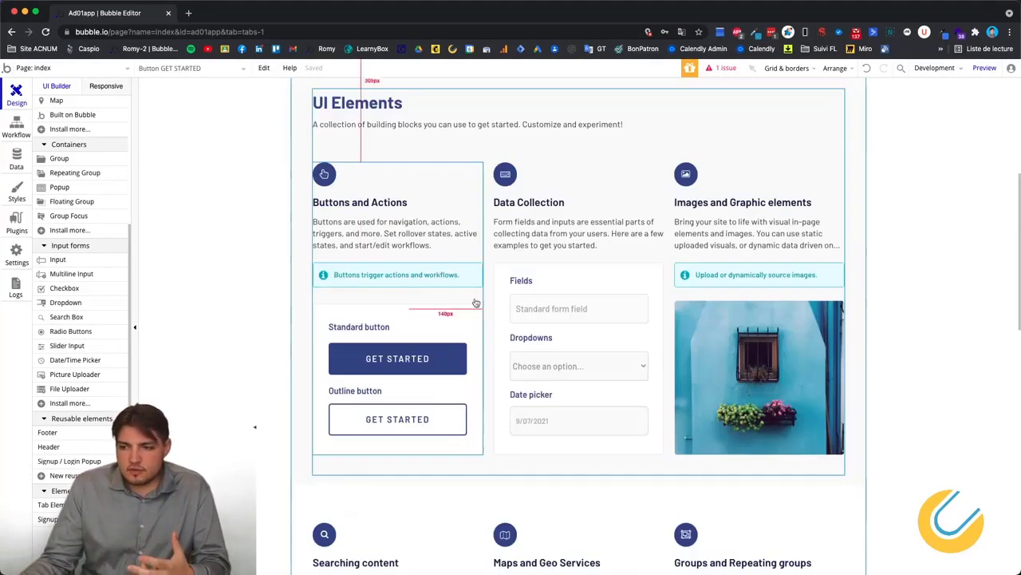
{"action": "scroll", "coordinate": [495, 211], "scroll_direction": "up", "scroll_amount": 4}
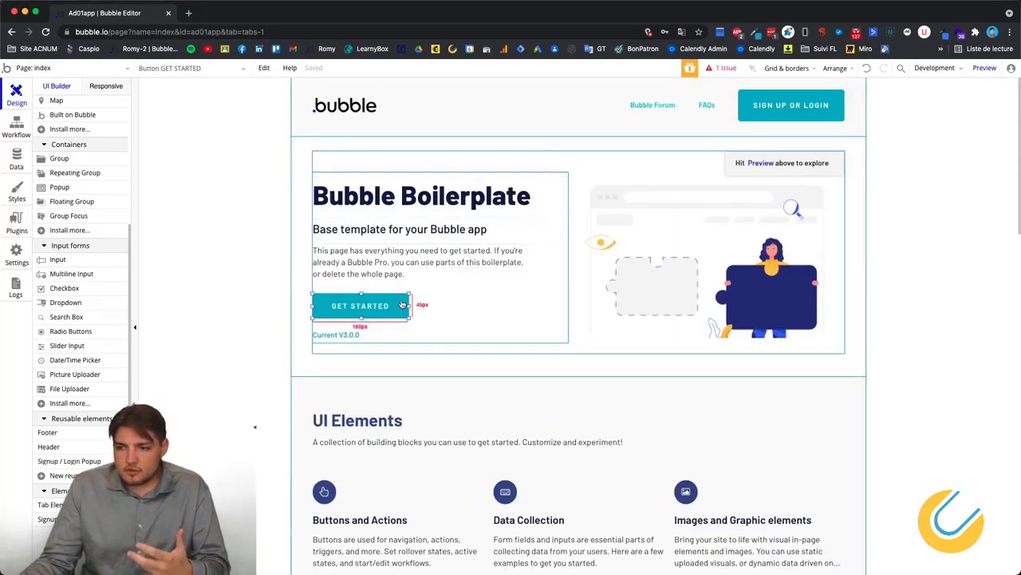
{"action": "left_click", "coordinate": [235, 299]}
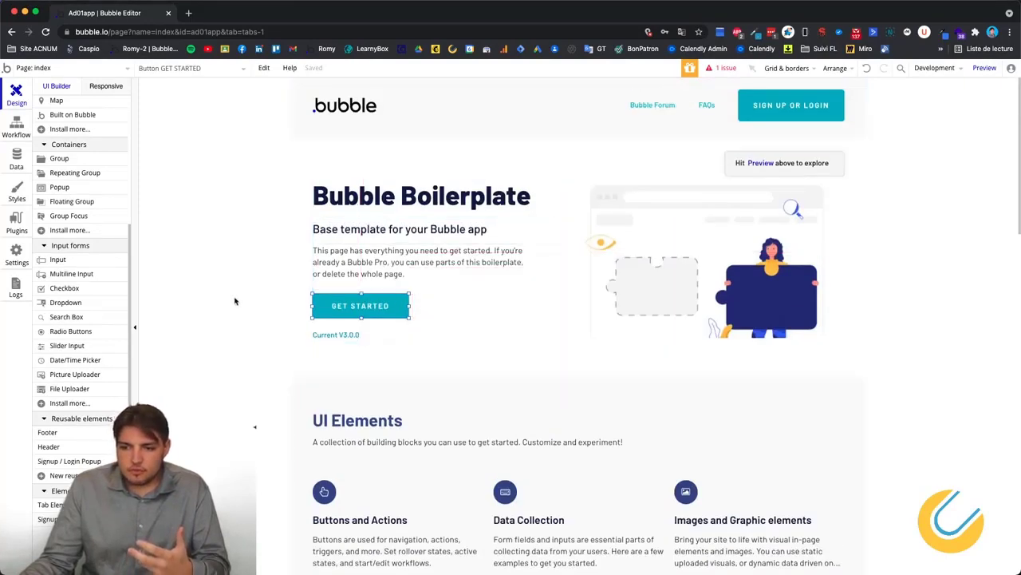
{"action": "left_click", "coordinate": [373, 310]}
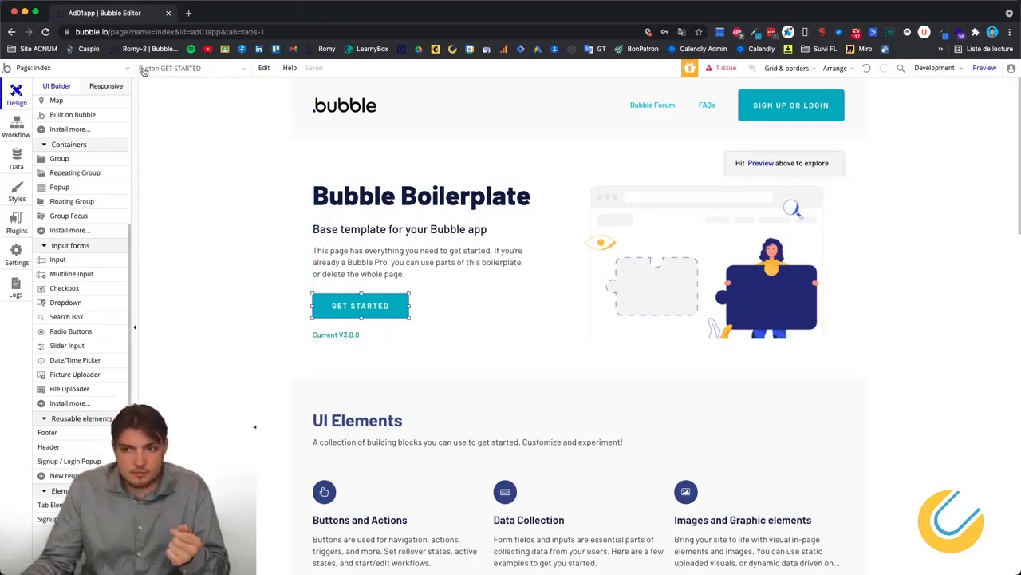
{"action": "left_click", "coordinate": [193, 72]}
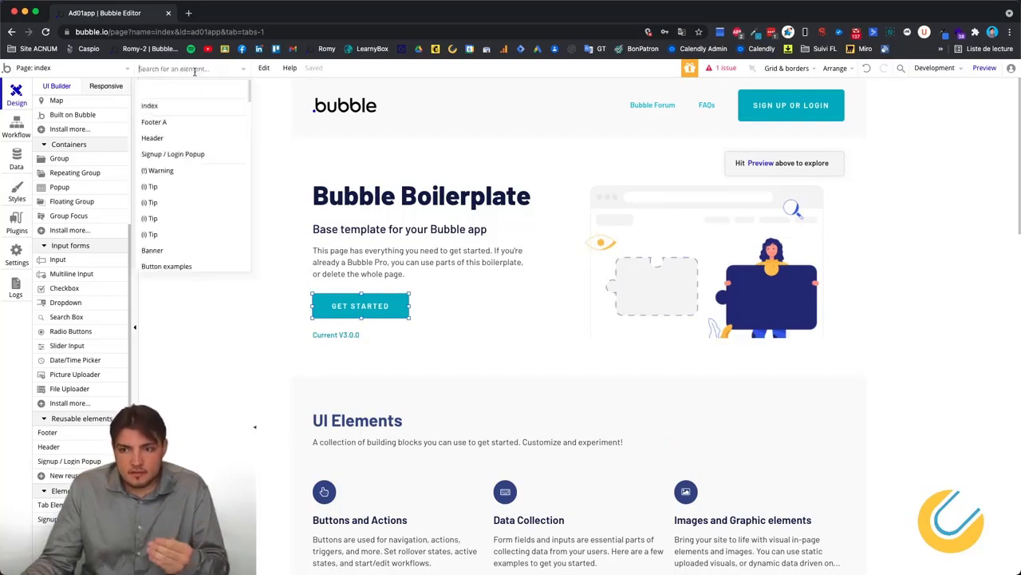
Try moving the GET STARTED button past the Content group's right edge, and move the Content group separately from it.
{"action": "left_click", "coordinate": [425, 312]}
{"action": "left_click", "coordinate": [397, 310]}
{"action": "left_click_drag", "start_coordinate": [396, 311], "coordinate": [567, 300]}
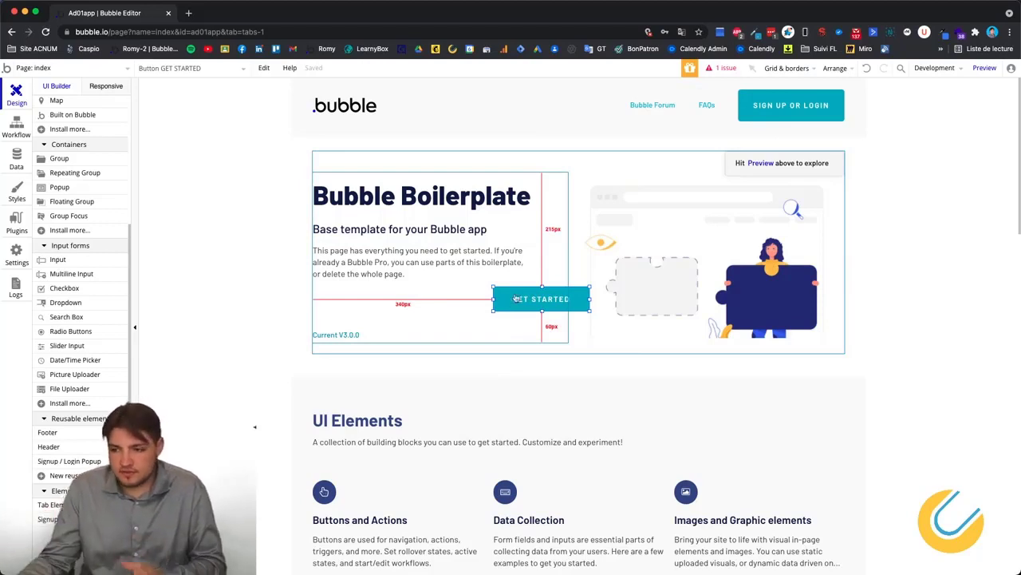
{"action": "left_click", "coordinate": [437, 296]}
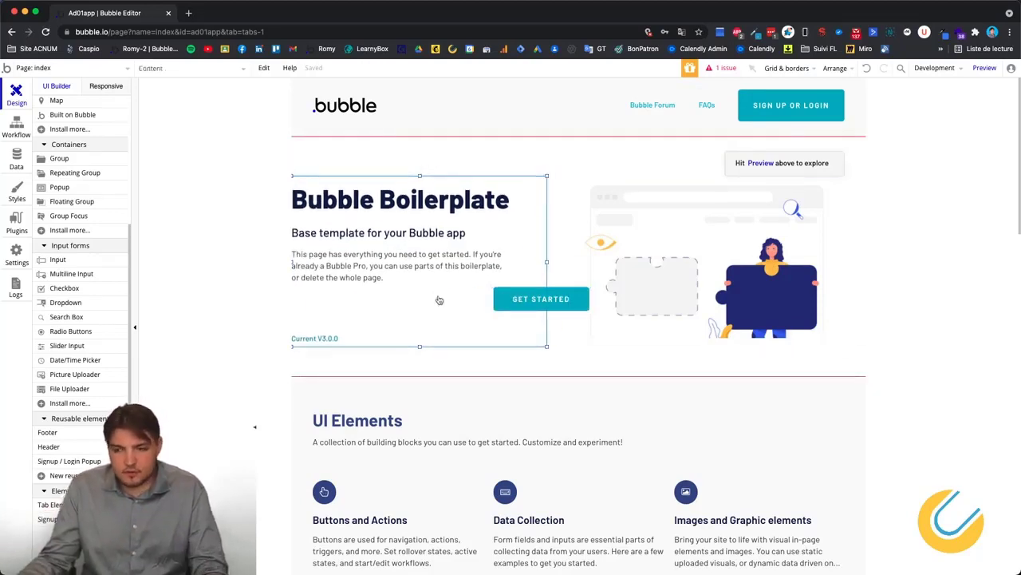
Place the GET STARTED button back inside the Content group below the description, and shift the whole group slightly upward.
{"action": "left_click", "coordinate": [526, 306]}
{"action": "left_click_drag", "start_coordinate": [526, 306], "coordinate": [386, 303]}
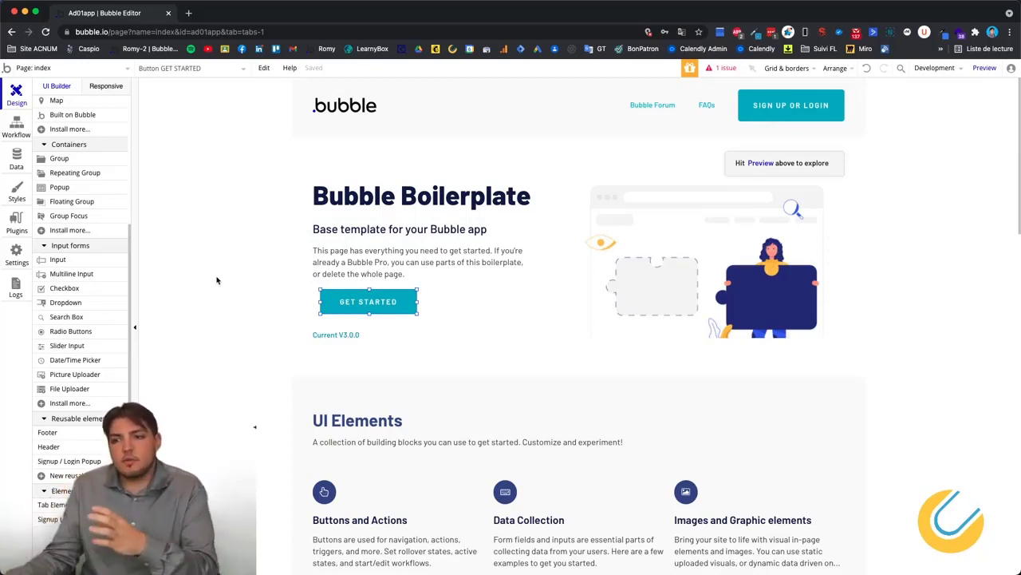
{"action": "left_click", "coordinate": [496, 299]}
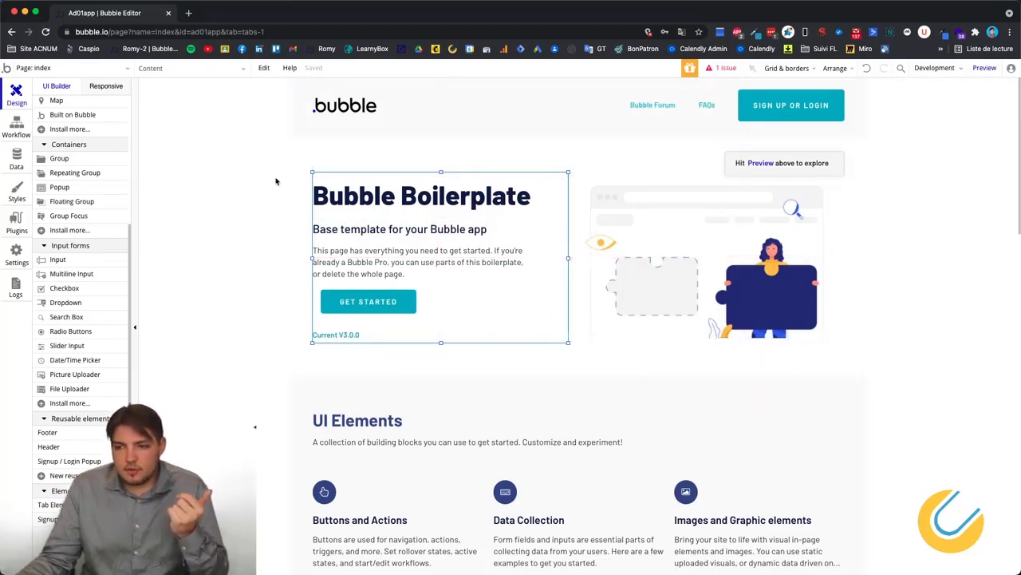
{"action": "mouse_move", "coordinate": [556, 330]}
{"action": "left_mouse_down"}
{"action": "mouse_move", "coordinate": [810, 334]}
{"action": "mouse_move", "coordinate": [624, 320]}
{"action": "mouse_move", "coordinate": [554, 325]}
{"action": "left_mouse_up"}
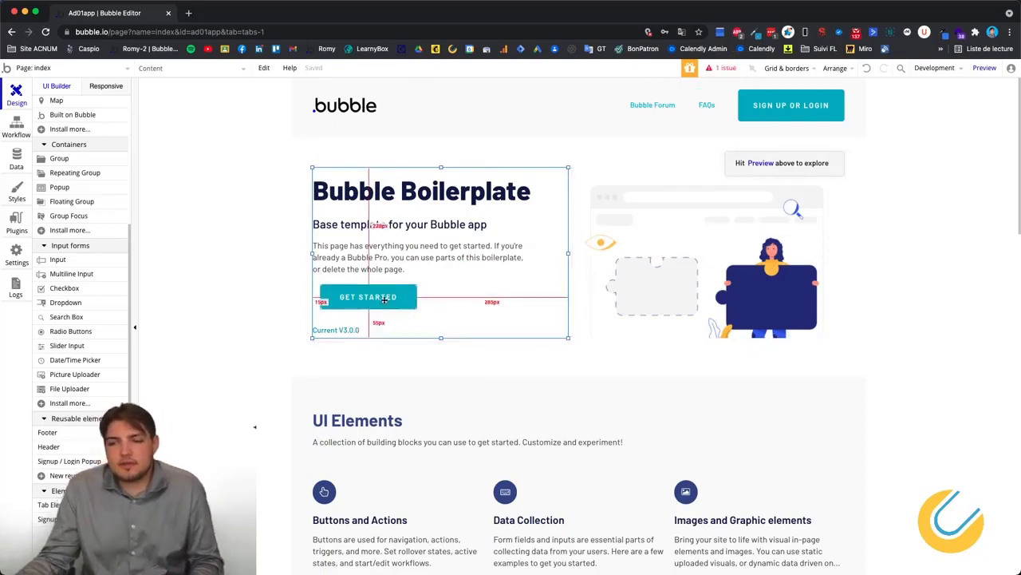
{"action": "left_click", "coordinate": [474, 200]}
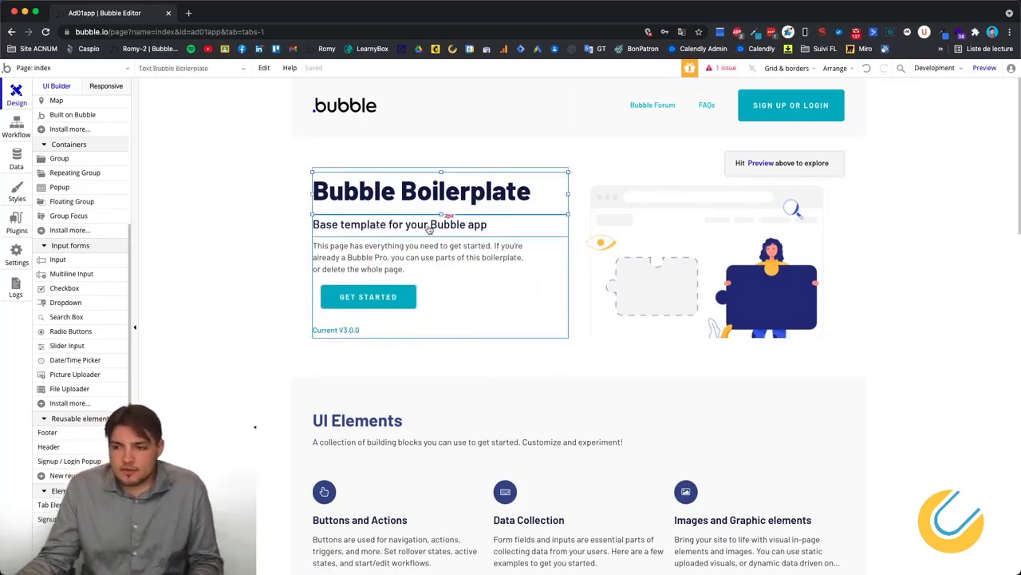
Select the hero's Content group and the surrounding Hero content group to examine their nesting, and clear the selection.
{"action": "left_click", "coordinate": [517, 251]}
{"action": "left_click", "coordinate": [558, 284]}
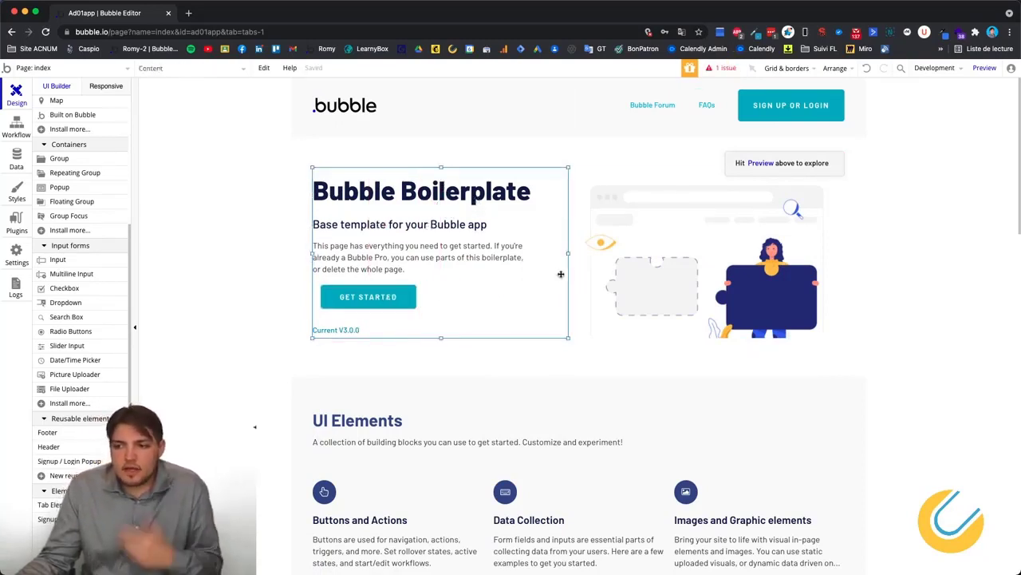
{"action": "left_click", "coordinate": [234, 312]}
{"action": "left_click", "coordinate": [351, 345]}
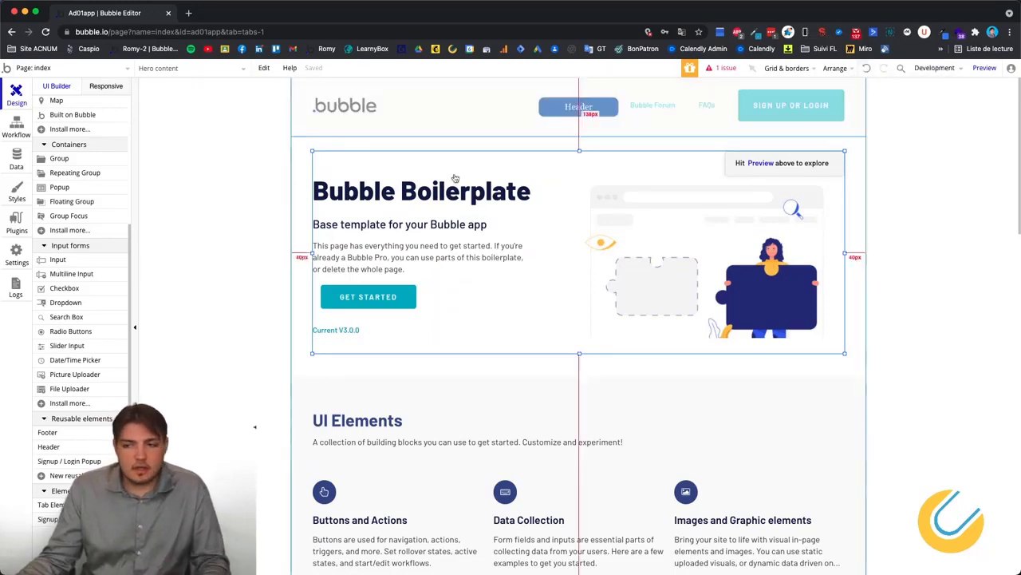
{"action": "left_click", "coordinate": [268, 218]}
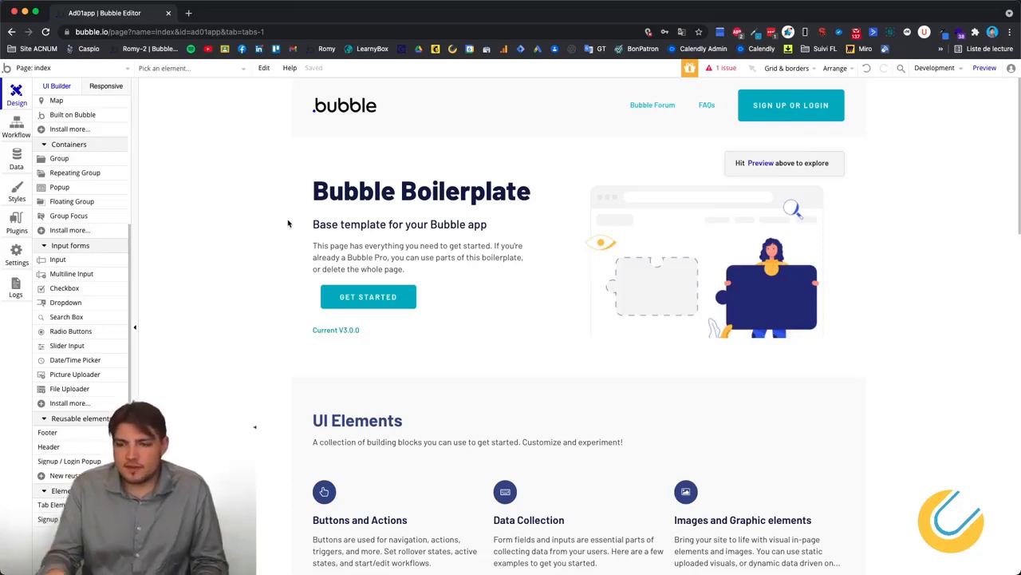
Look through the index page's sections, from the UI element samples down to the full-width image, and return to the hero.
{"action": "scroll", "coordinate": [390, 240], "scroll_direction": "down", "scroll_amount": 5}
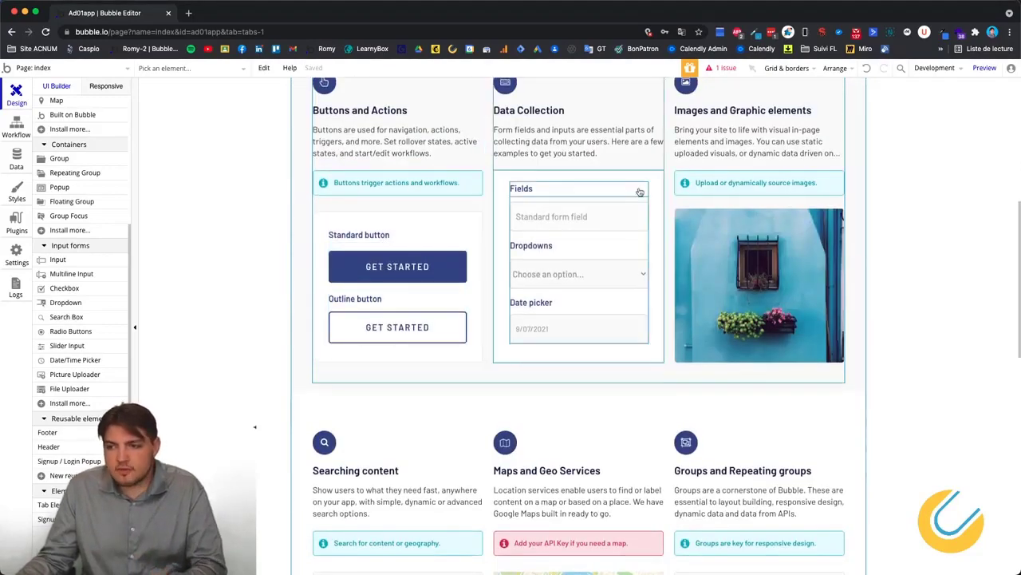
{"action": "scroll", "coordinate": [610, 254], "scroll_direction": "down", "scroll_amount": 3}
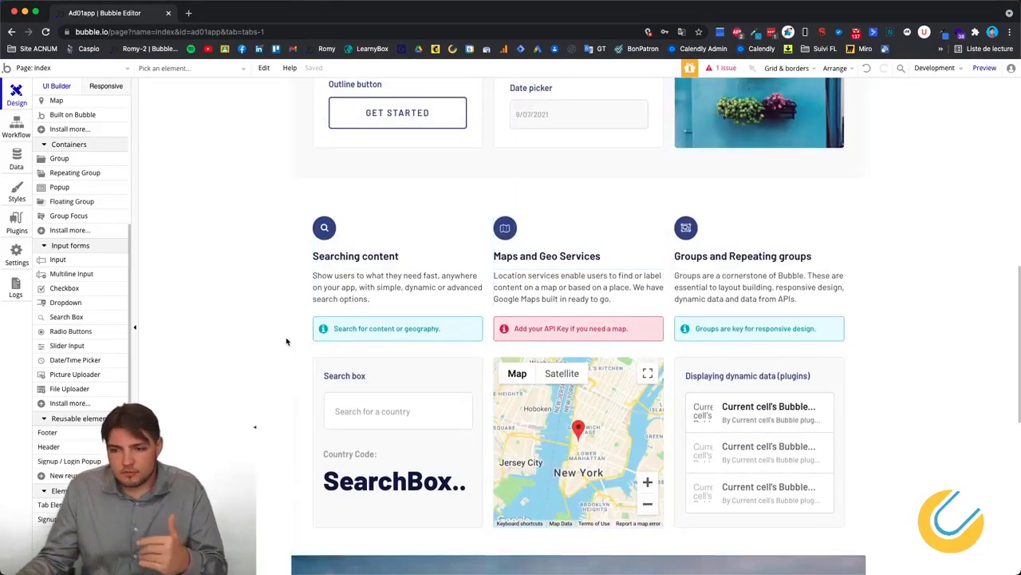
{"action": "scroll", "coordinate": [376, 375], "scroll_direction": "down", "scroll_amount": 3}
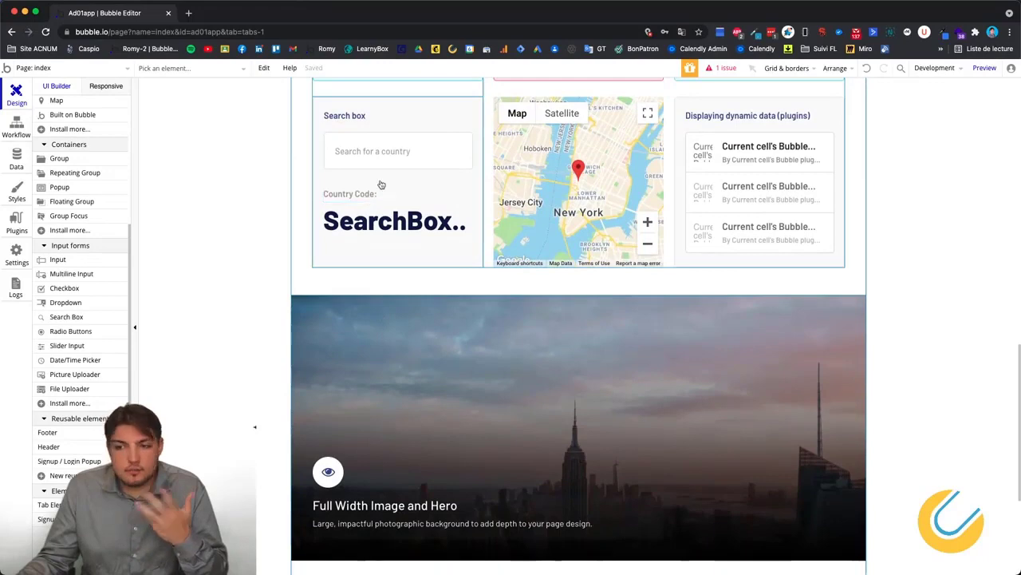
{"action": "scroll", "coordinate": [444, 263], "scroll_direction": "down", "scroll_amount": 3}
{"action": "scroll", "coordinate": [443, 300], "scroll_direction": "up", "scroll_amount": 4}
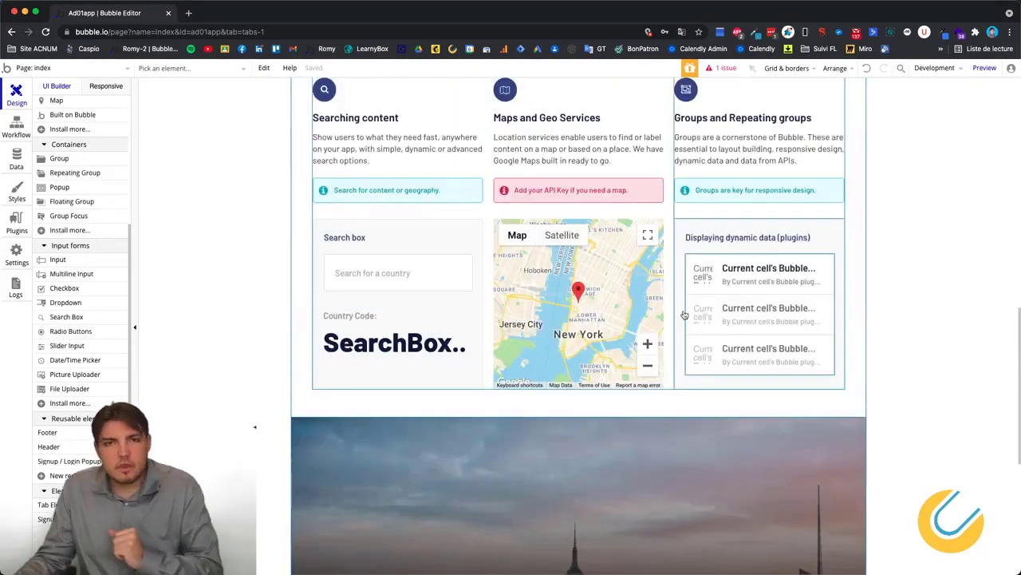
{"action": "scroll", "coordinate": [577, 291], "scroll_direction": "up", "scroll_amount": 10}
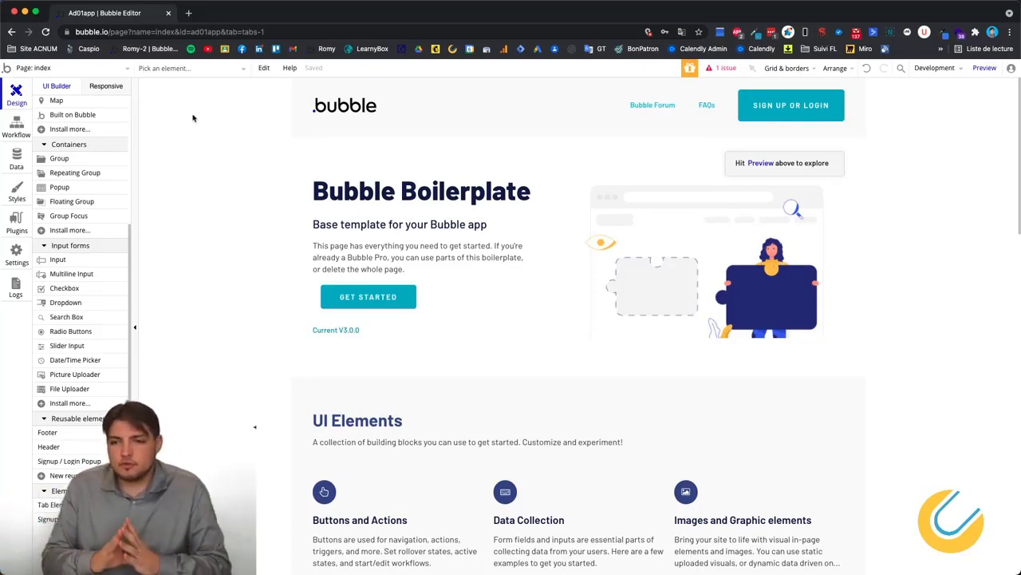
Create a blank new page named test without cloning an existing page.
{"action": "left_click", "coordinate": [125, 70]}
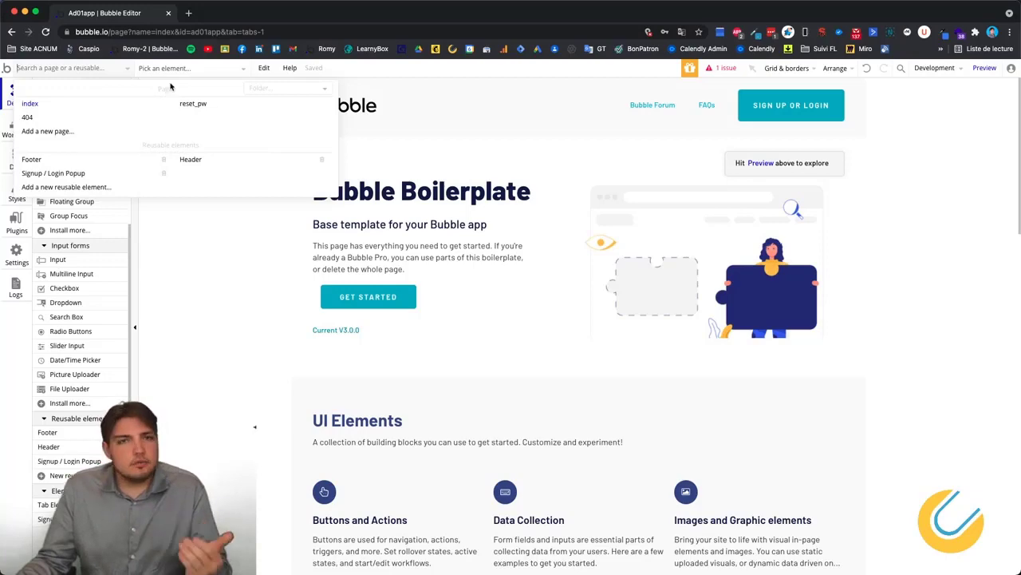
{"action": "left_click", "coordinate": [61, 132]}
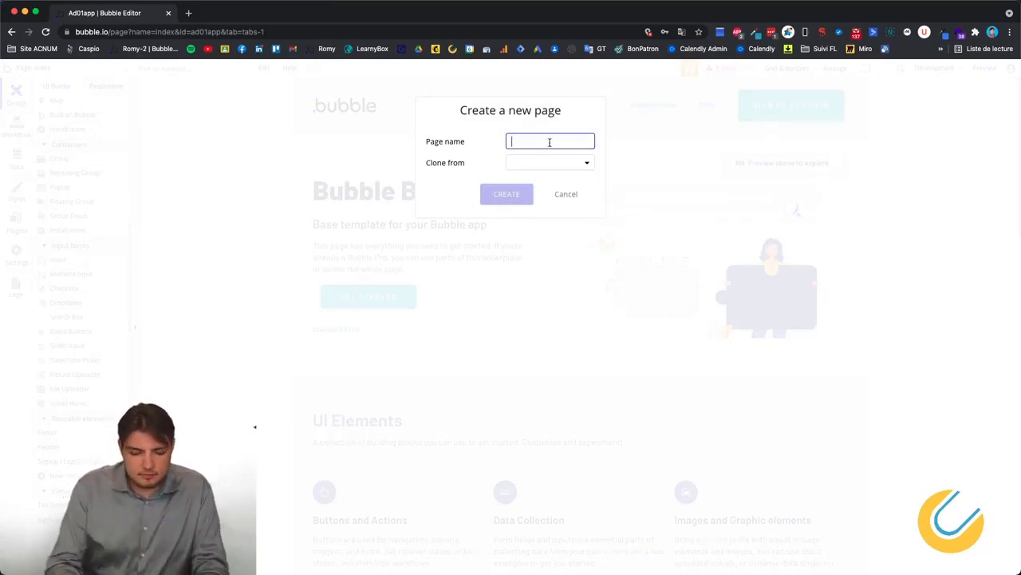
{"action": "type", "text": "teds"}
{"action": "key", "text": "BackSpace"}
{"action": "key", "text": "BackSpace"}
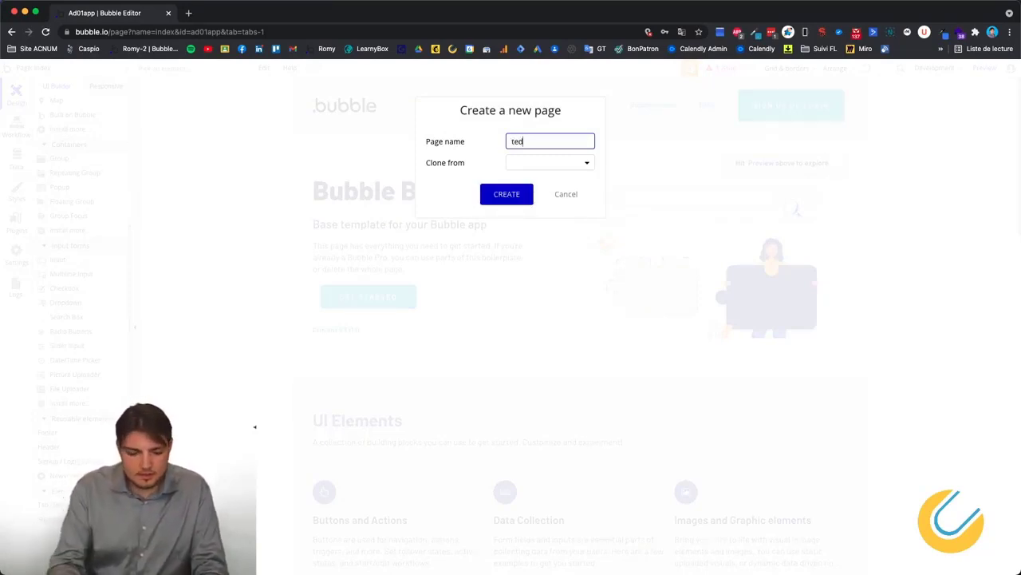
{"action": "key", "text": "BackSpace"}
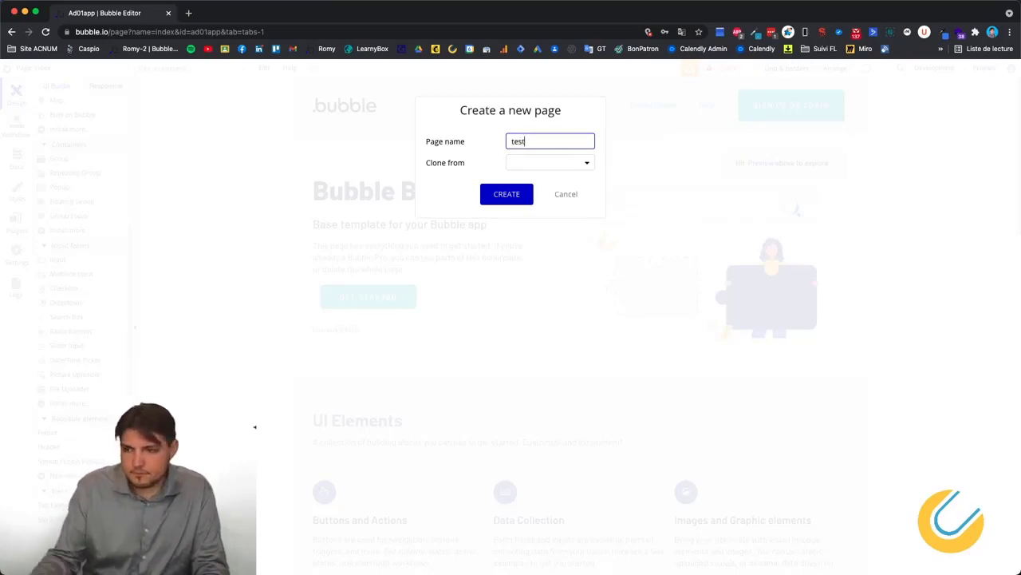
{"action": "type", "text": "t"}
{"action": "left_click", "coordinate": [564, 162]}
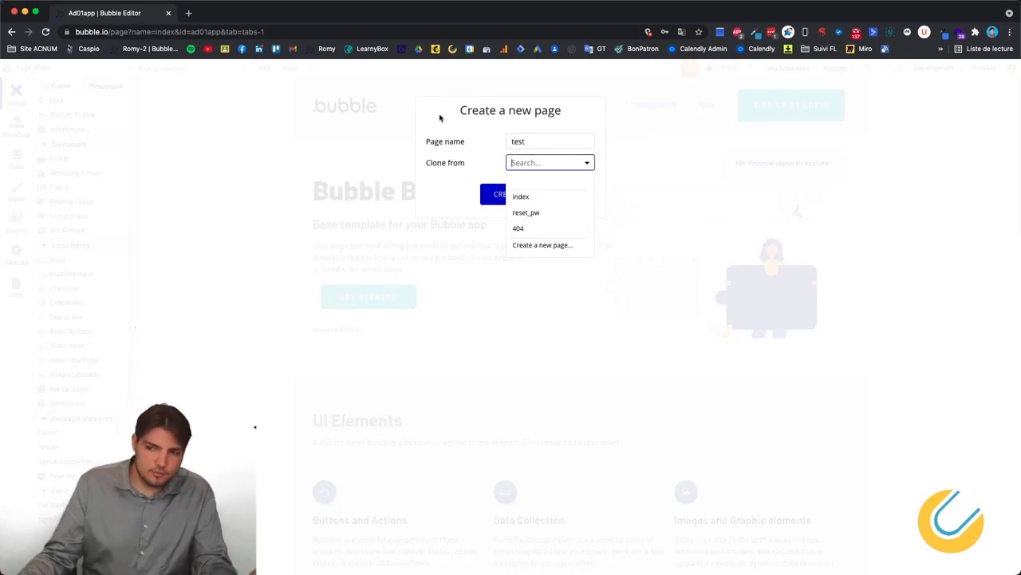
{"action": "left_click", "coordinate": [530, 245]}
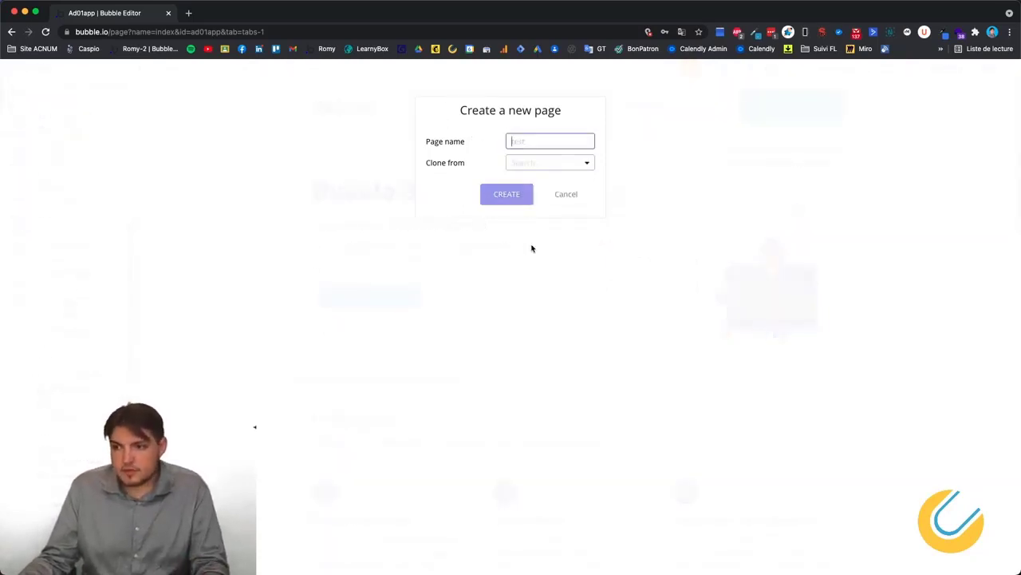
{"action": "type", "text": "test"}
{"action": "left_click", "coordinate": [543, 164]}
{"action": "left_click", "coordinate": [542, 182]}
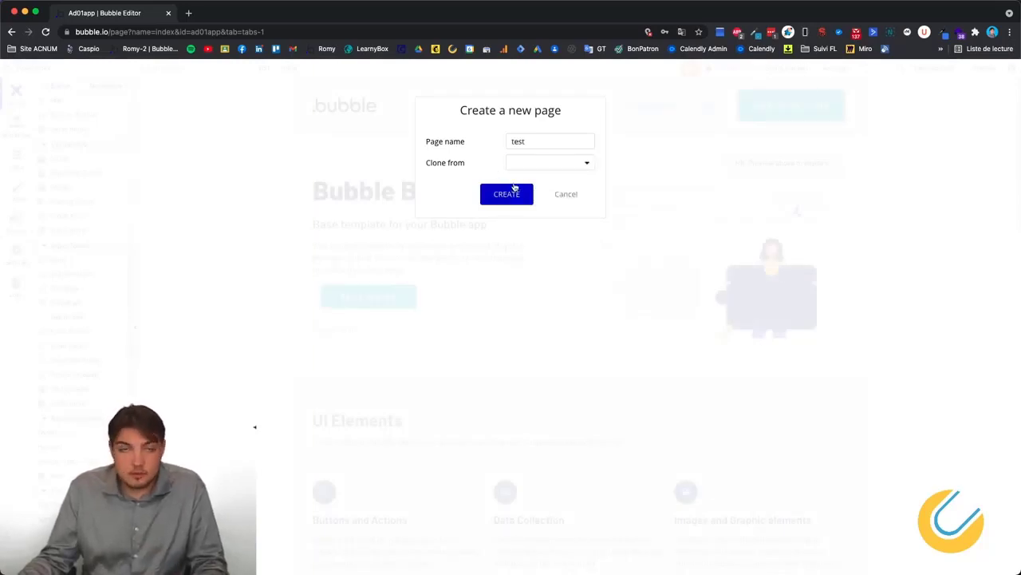
{"action": "left_click", "coordinate": [506, 197]}
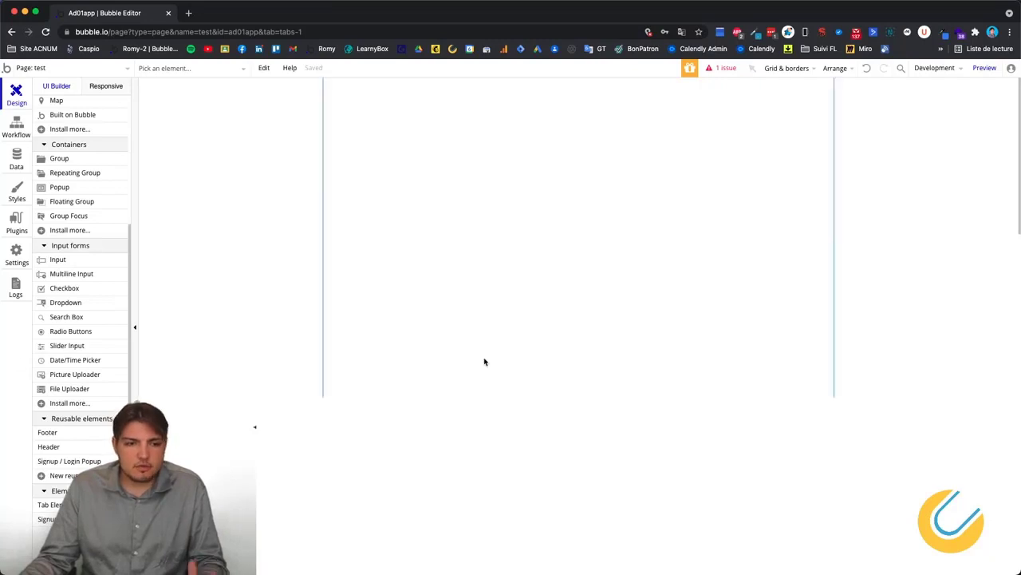
View the editing commands, the element list and the list of pages and reusable elements, staying on the test page.
{"action": "scroll", "coordinate": [80, 344], "scroll_direction": "up", "scroll_amount": 5}
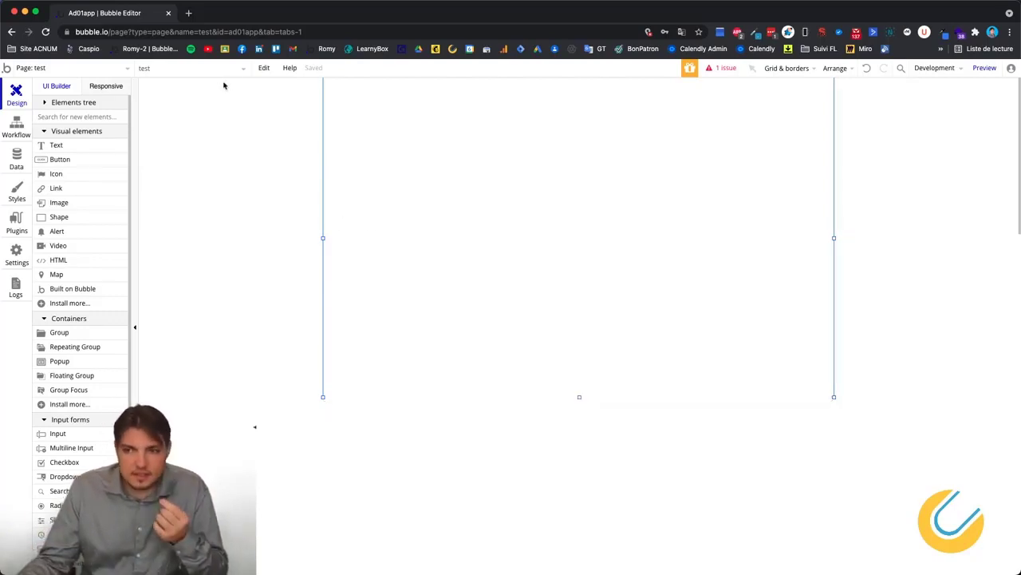
{"action": "left_click", "coordinate": [263, 68]}
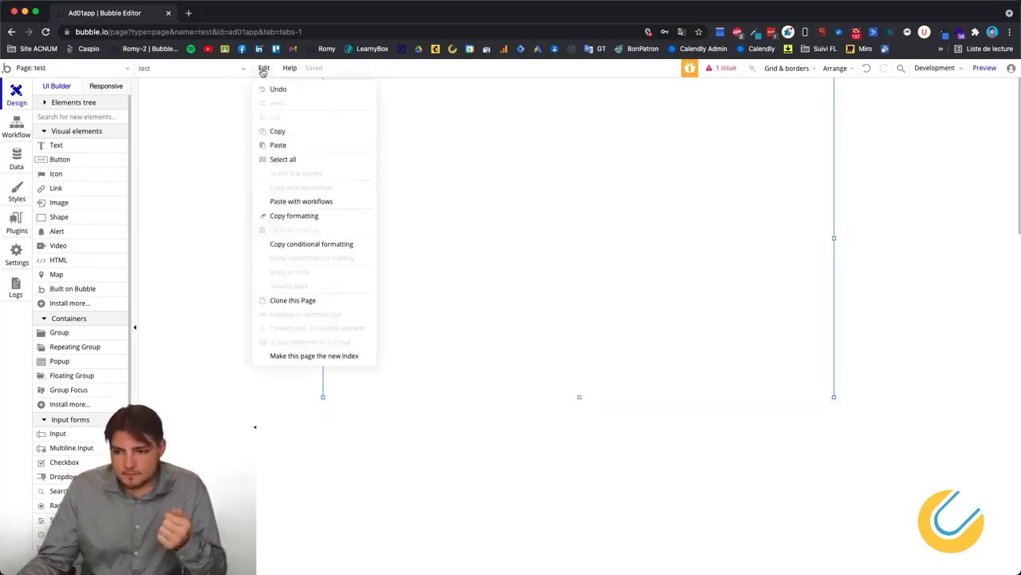
{"action": "left_click", "coordinate": [236, 71]}
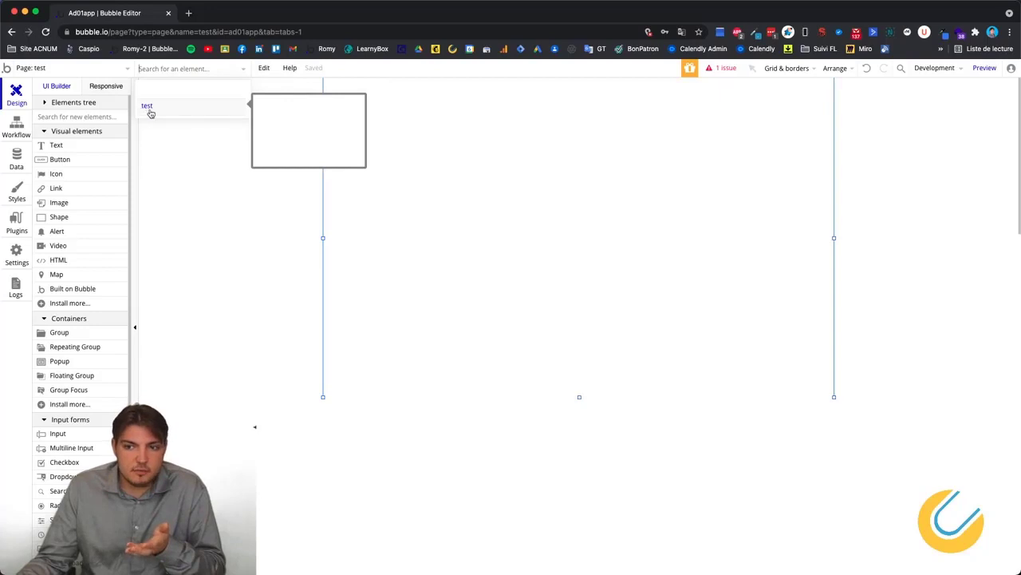
{"action": "left_click", "coordinate": [112, 74]}
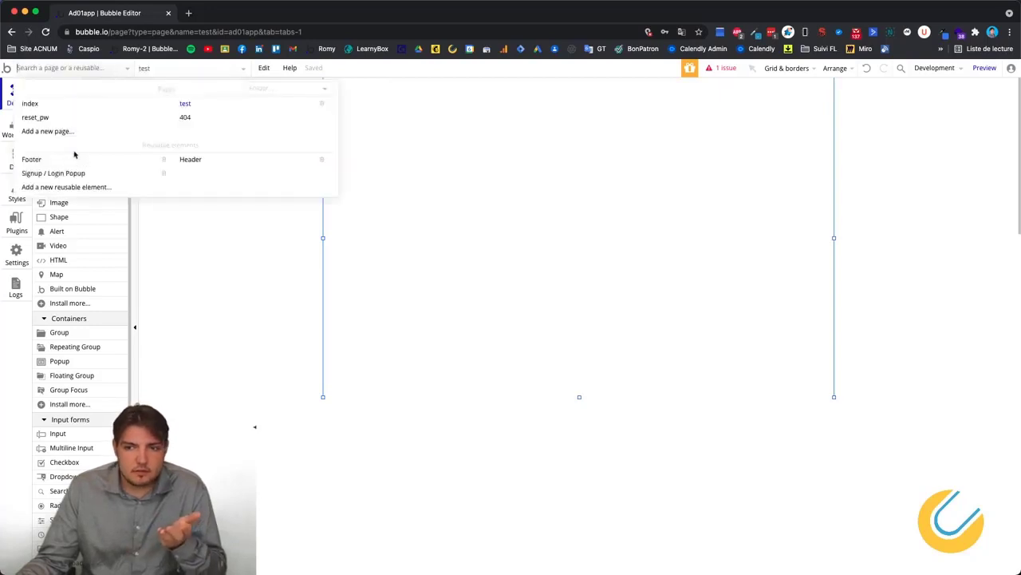
{"action": "left_click", "coordinate": [200, 110]}
Open the test page's properties and place the property editor beside the list of visual elements.
{"action": "double_click", "coordinate": [441, 190]}
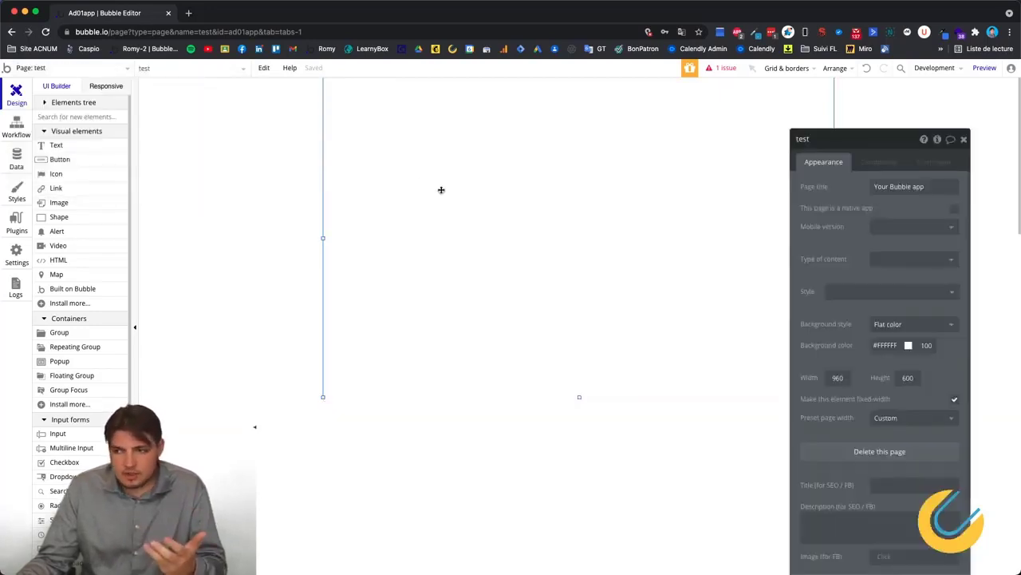
{"action": "left_click_drag", "start_coordinate": [867, 142], "coordinate": [216, 84]}
{"action": "scroll", "coordinate": [213, 297], "scroll_direction": "down", "scroll_amount": 2}
{"action": "scroll", "coordinate": [214, 297], "scroll_direction": "up", "scroll_amount": 2}
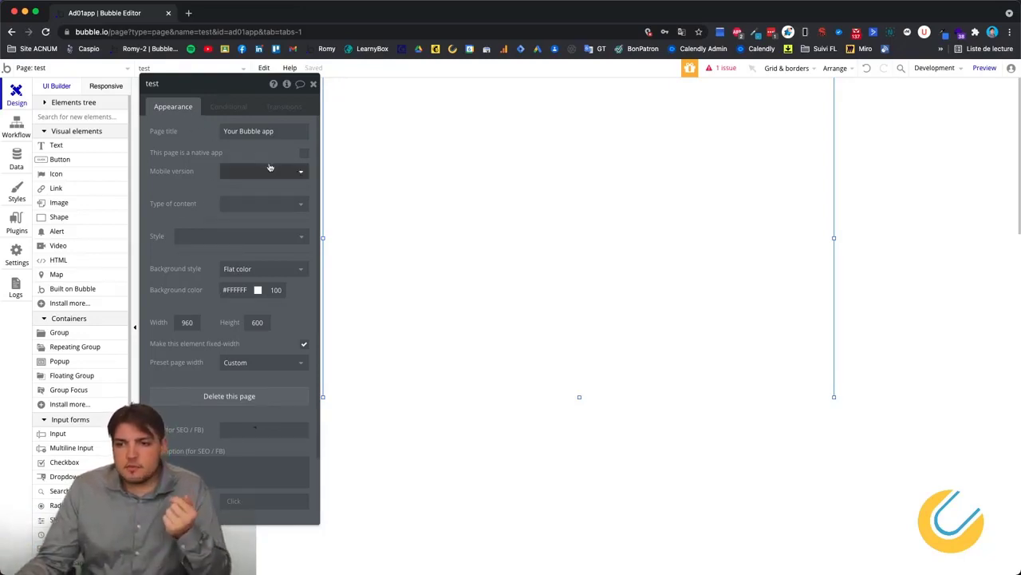
Examine the test page's title and the options offered for its mobile version, type of content and style.
{"action": "left_click_drag", "start_coordinate": [279, 134], "coordinate": [196, 132]}
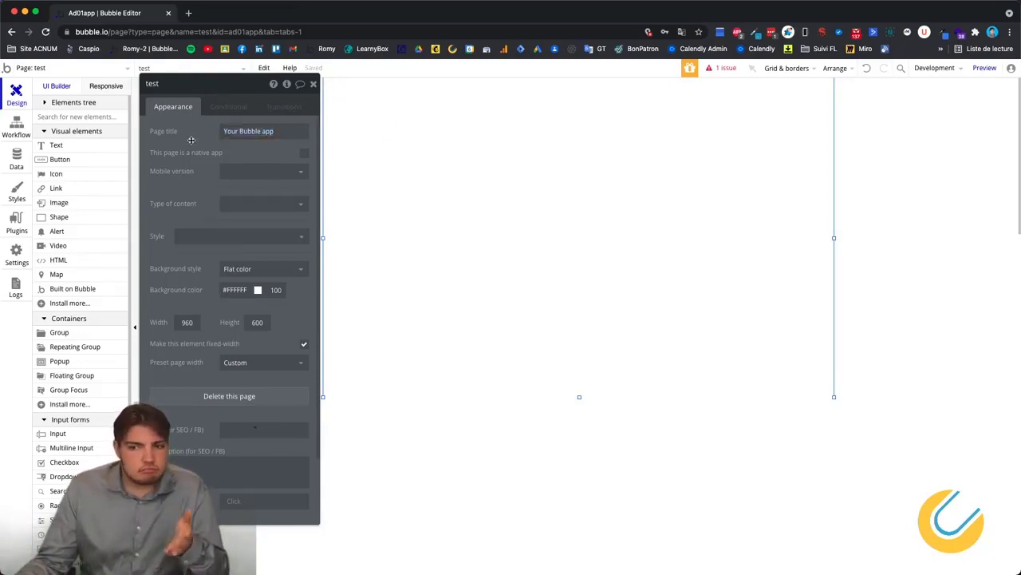
{"action": "left_click", "coordinate": [223, 171]}
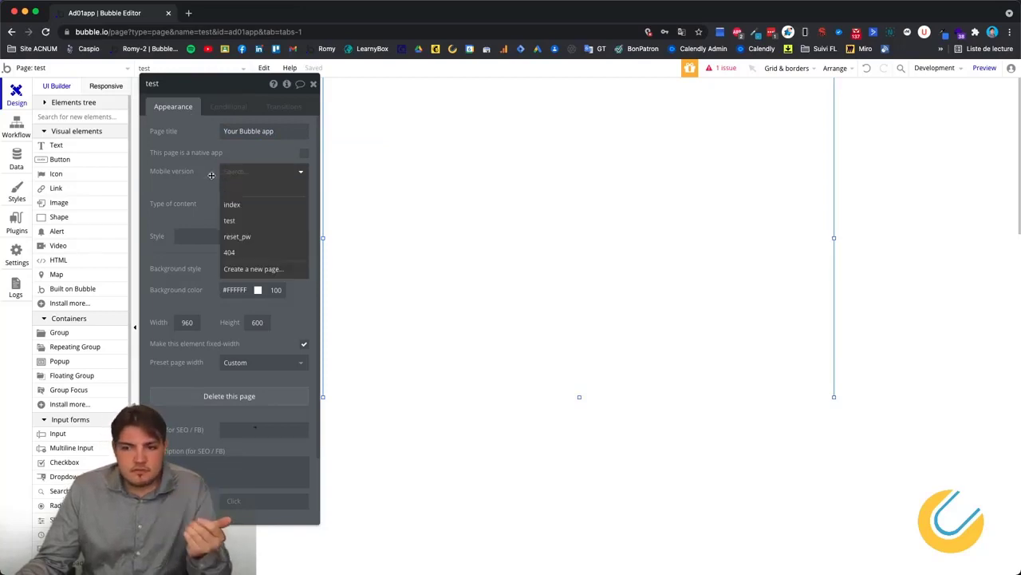
{"action": "left_click", "coordinate": [211, 175]}
{"action": "left_click", "coordinate": [236, 206]}
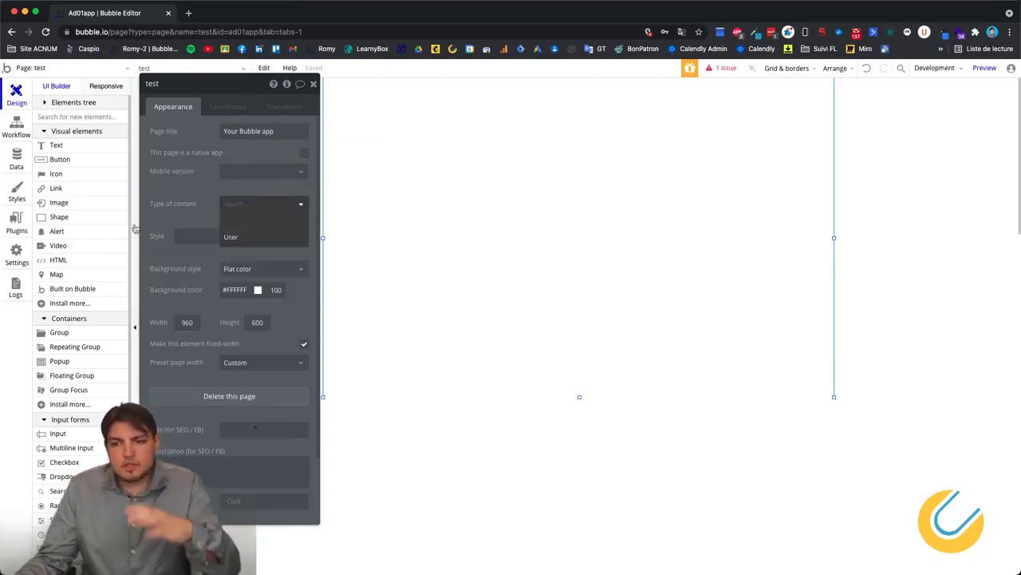
{"action": "left_click", "coordinate": [201, 182]}
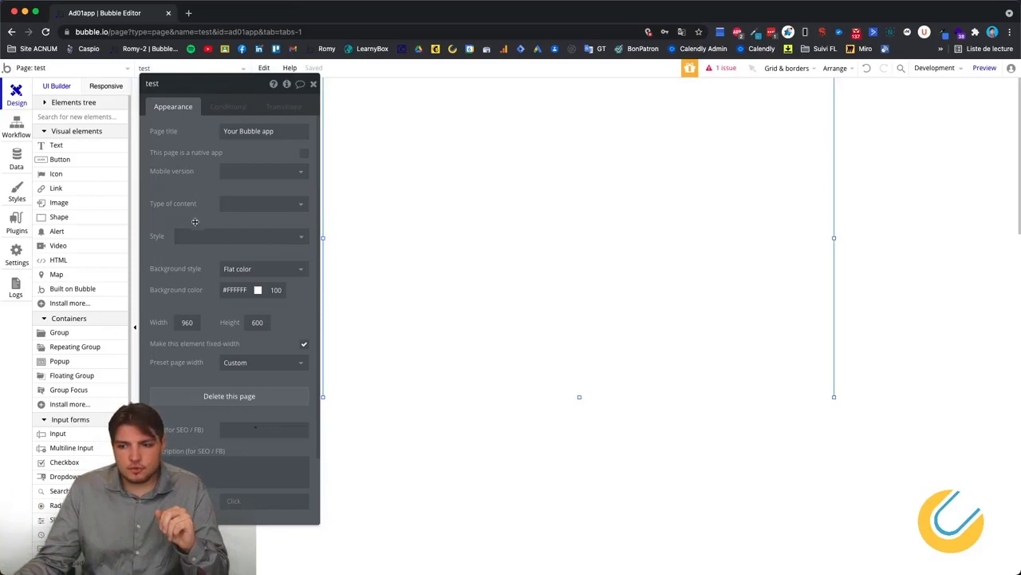
{"action": "left_click", "coordinate": [224, 205]}
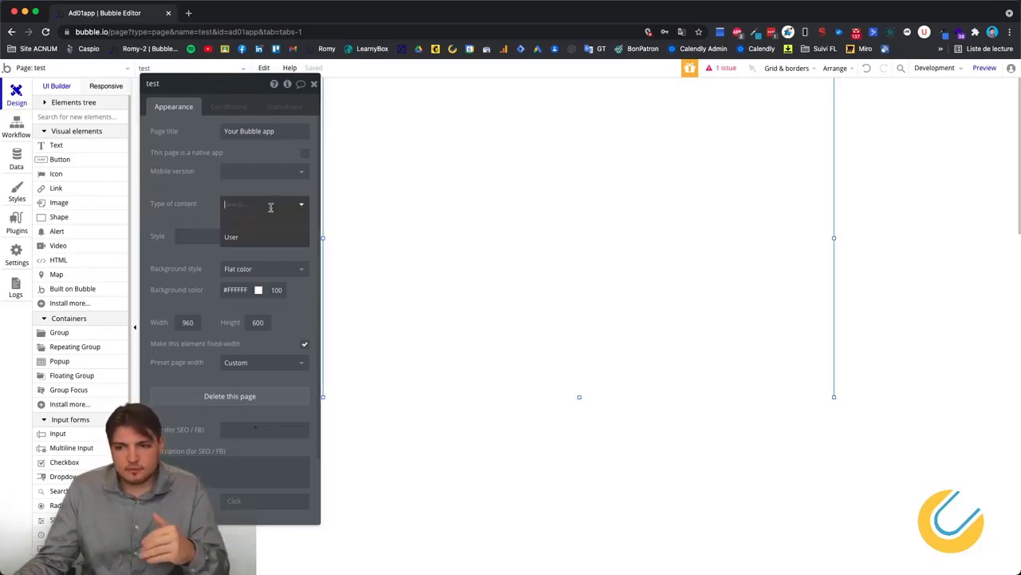
{"action": "left_click", "coordinate": [221, 211]}
{"action": "left_click", "coordinate": [230, 238]}
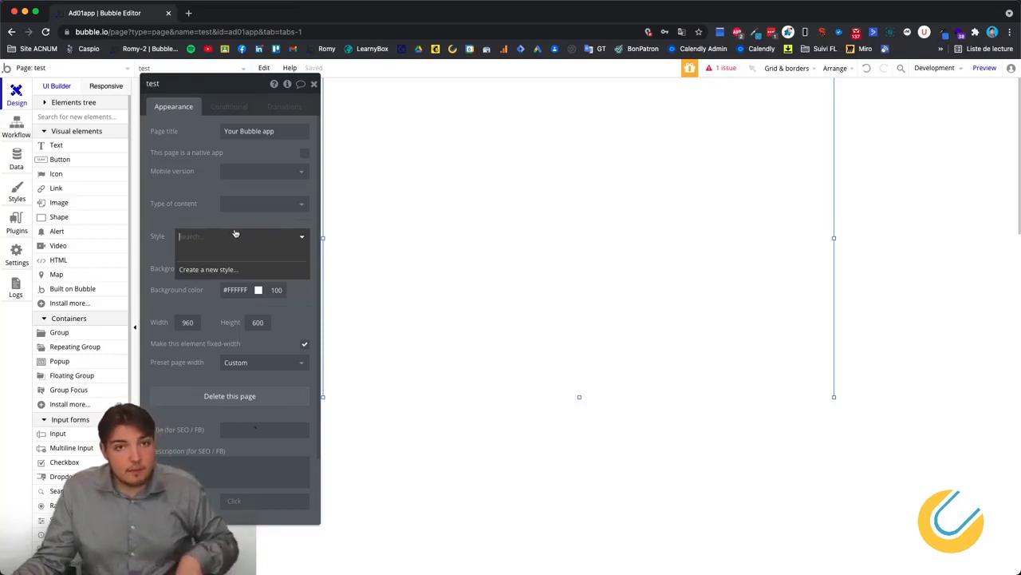
{"action": "left_click", "coordinate": [209, 214]}
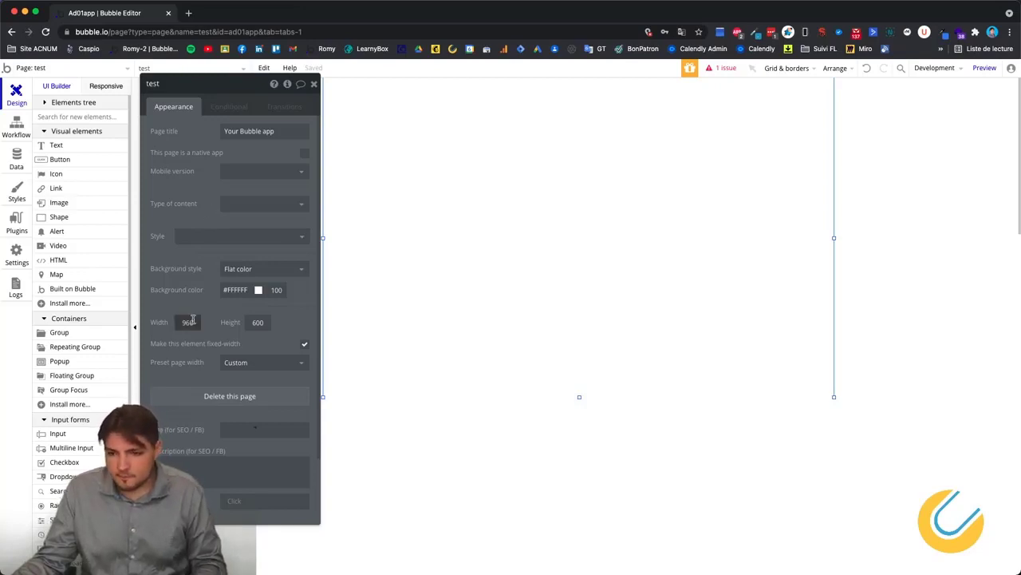
Try a width of 1920 px for the test page.
{"action": "scroll", "coordinate": [212, 289], "scroll_direction": "down", "scroll_amount": 1}
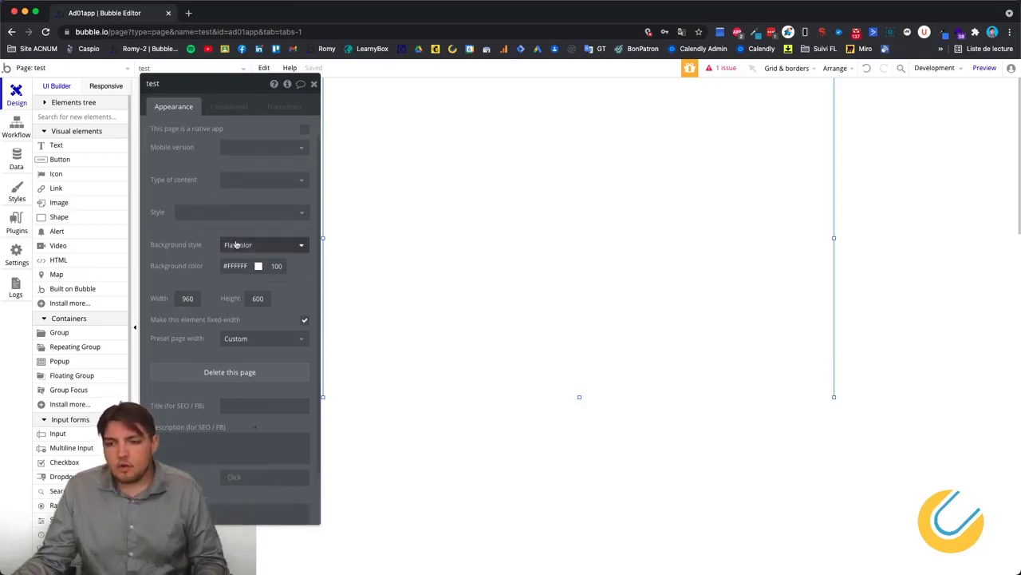
{"action": "double_click", "coordinate": [196, 298]}
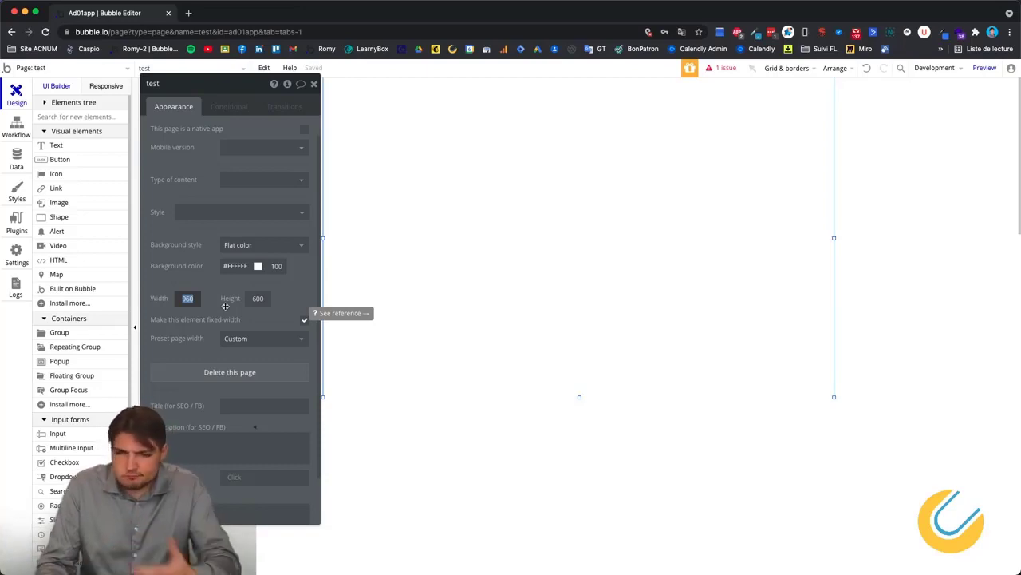
{"action": "type", "text": "1920"}
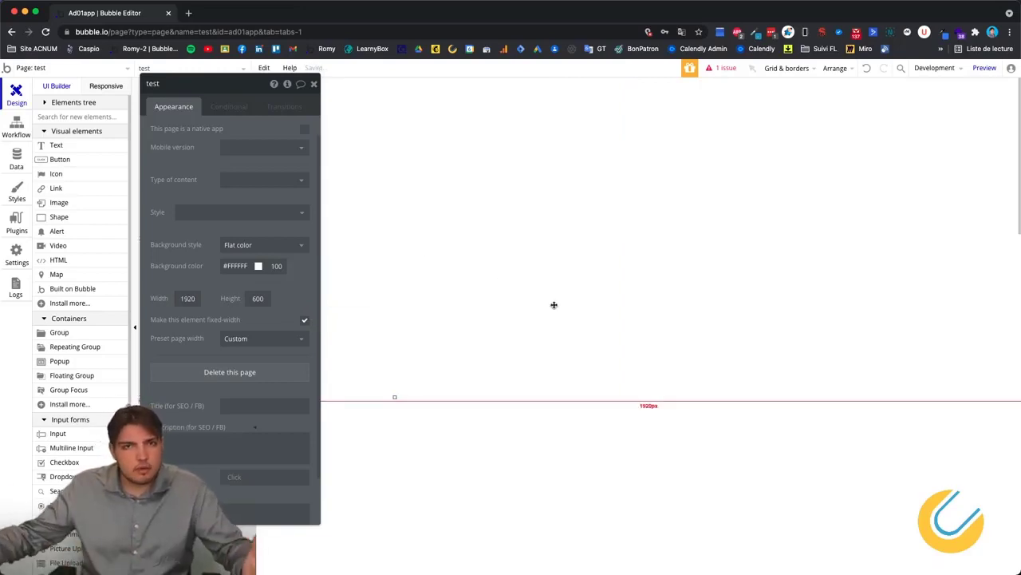
Set the test page's width to 1450 px.
{"action": "double_click", "coordinate": [187, 298]}
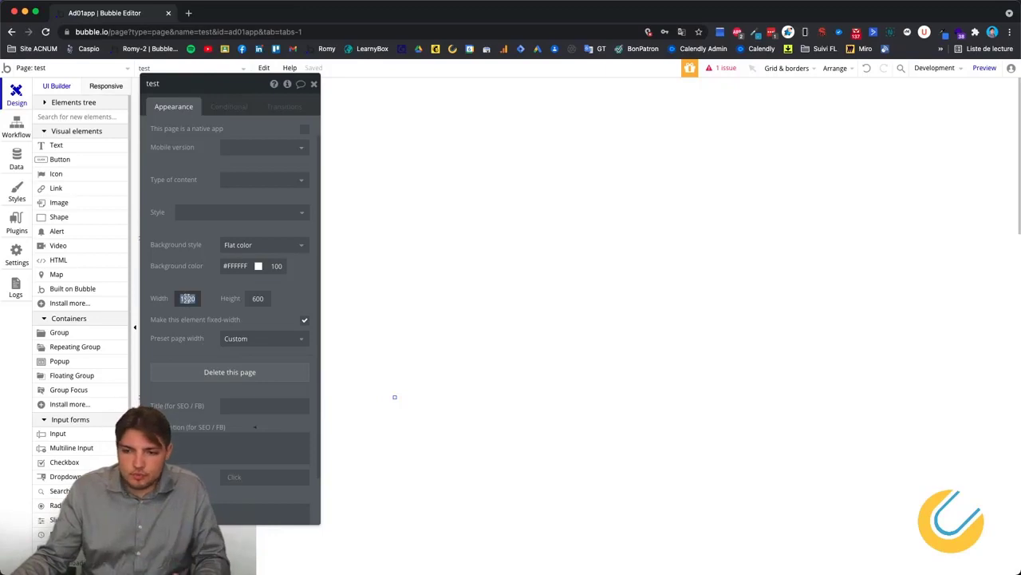
{"action": "type", "text": "1450"}
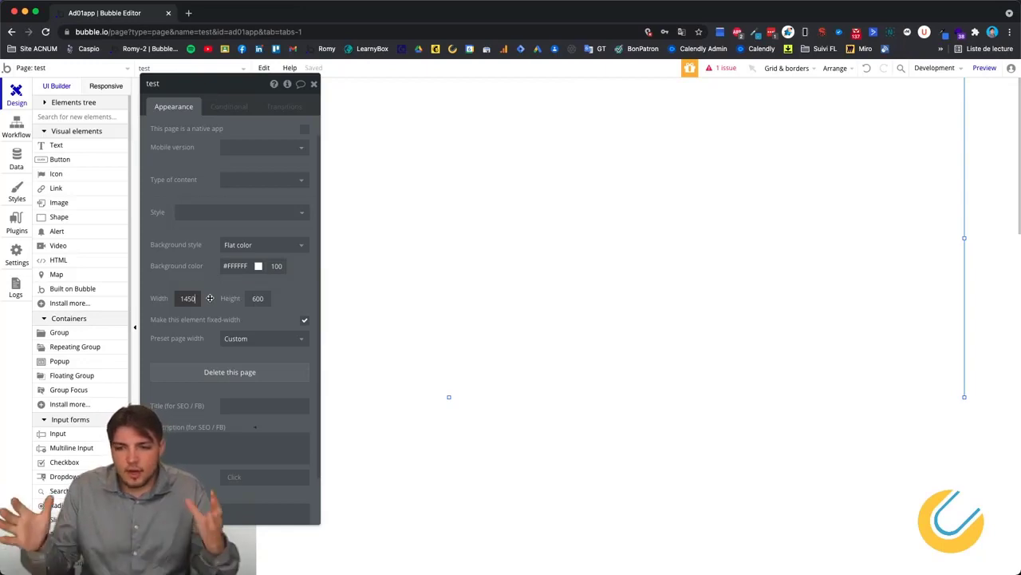
{"action": "left_click", "coordinate": [484, 211]}
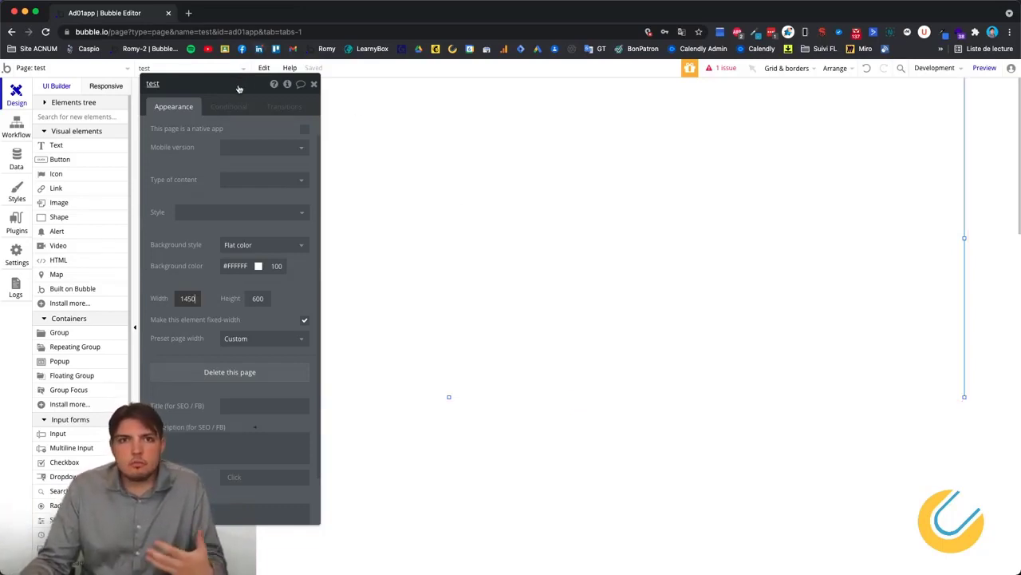
Add a text element near the test page's upper-left corner, at about X 138 and Y 68, and move the property editor clear of it.
{"action": "left_click", "coordinate": [315, 84]}
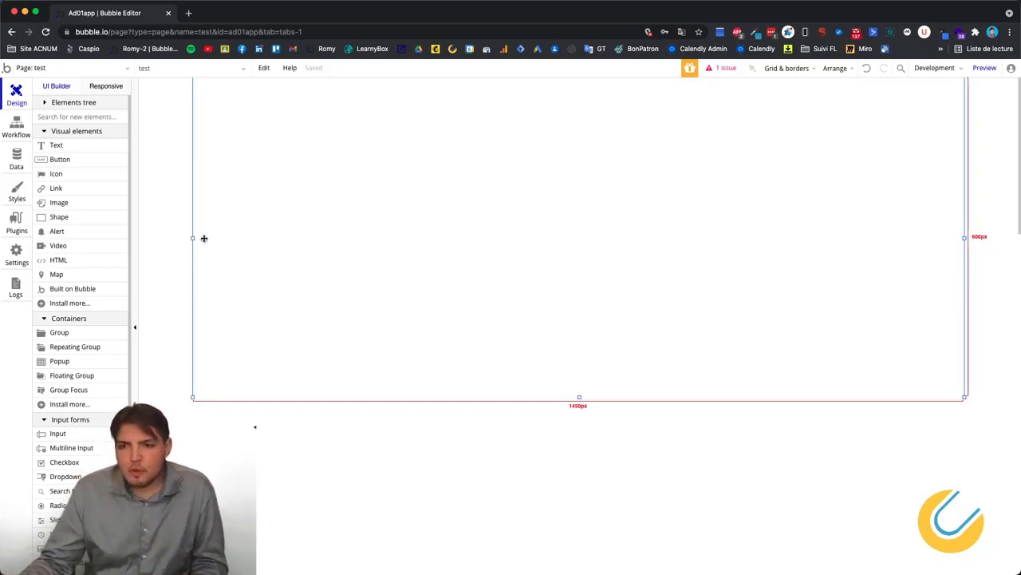
{"action": "left_click", "coordinate": [67, 150]}
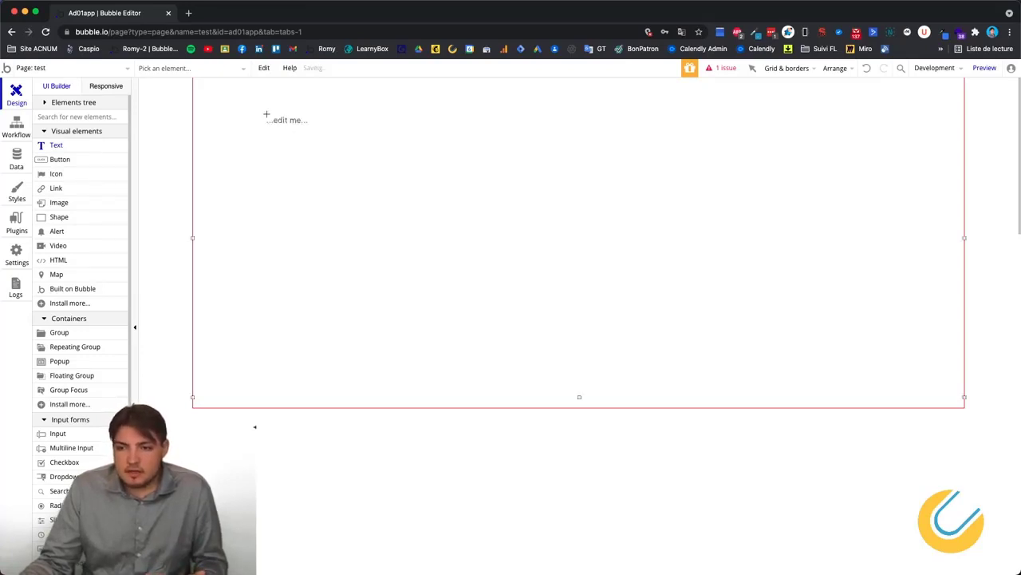
{"action": "left_click", "coordinate": [266, 113]}
{"action": "left_click_drag", "start_coordinate": [231, 95], "coordinate": [502, 106]}
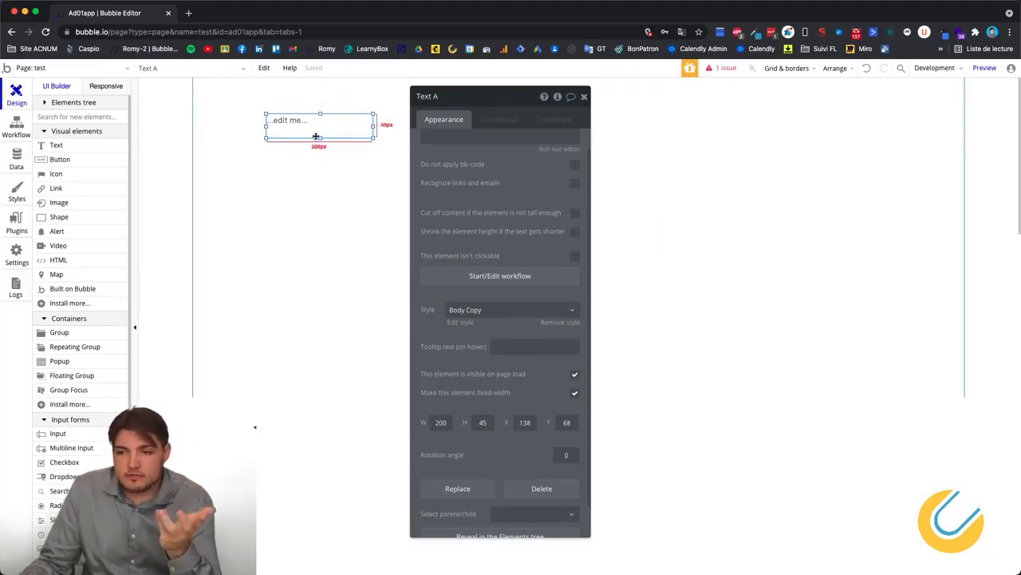
{"action": "left_click", "coordinate": [297, 171]}
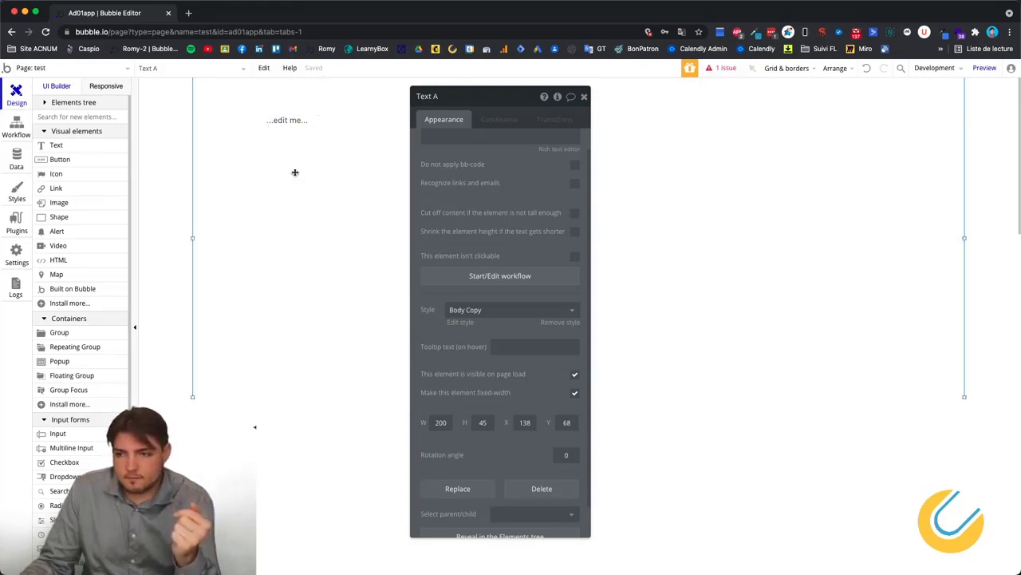
{"action": "left_click_drag", "start_coordinate": [526, 106], "coordinate": [694, 114]}
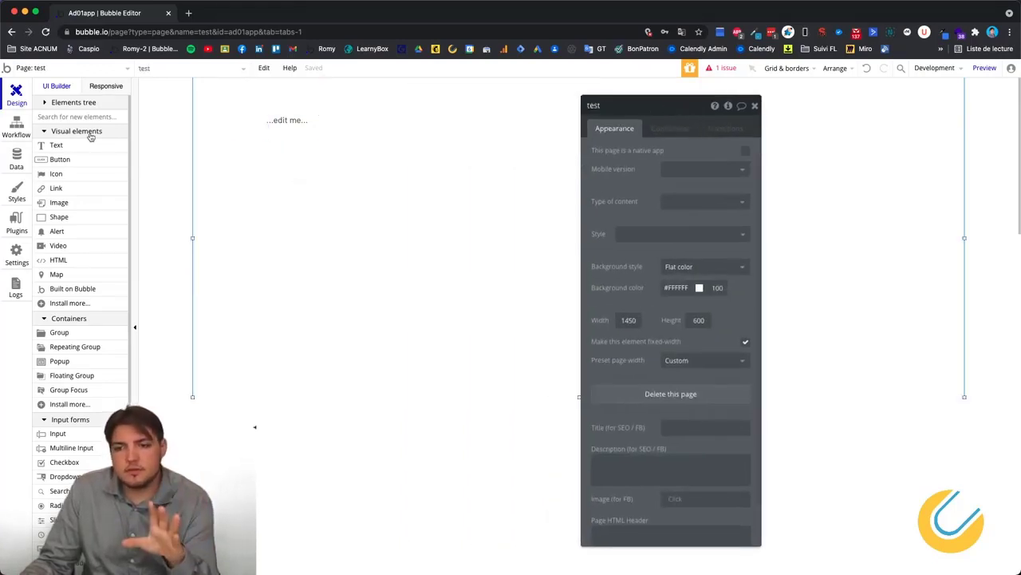
Draw a second text element about 554 by 174 px below the first one.
{"action": "left_click", "coordinate": [67, 147]}
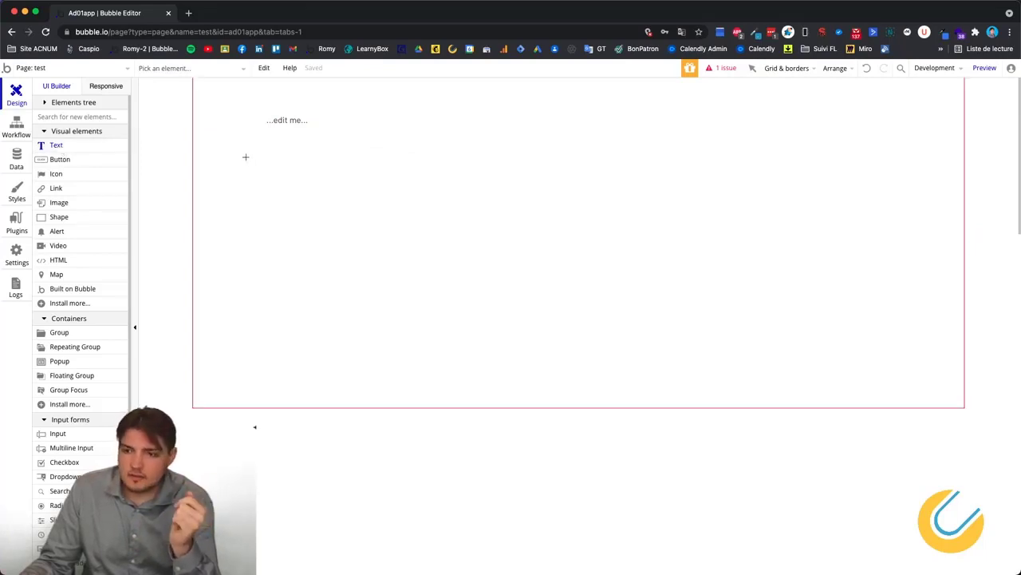
{"action": "mouse_move", "coordinate": [247, 147]}
{"action": "left_mouse_down"}
{"action": "mouse_move", "coordinate": [281, 194]}
{"action": "mouse_move", "coordinate": [324, 220]}
{"action": "mouse_move", "coordinate": [543, 240]}
{"action": "left_mouse_up"}
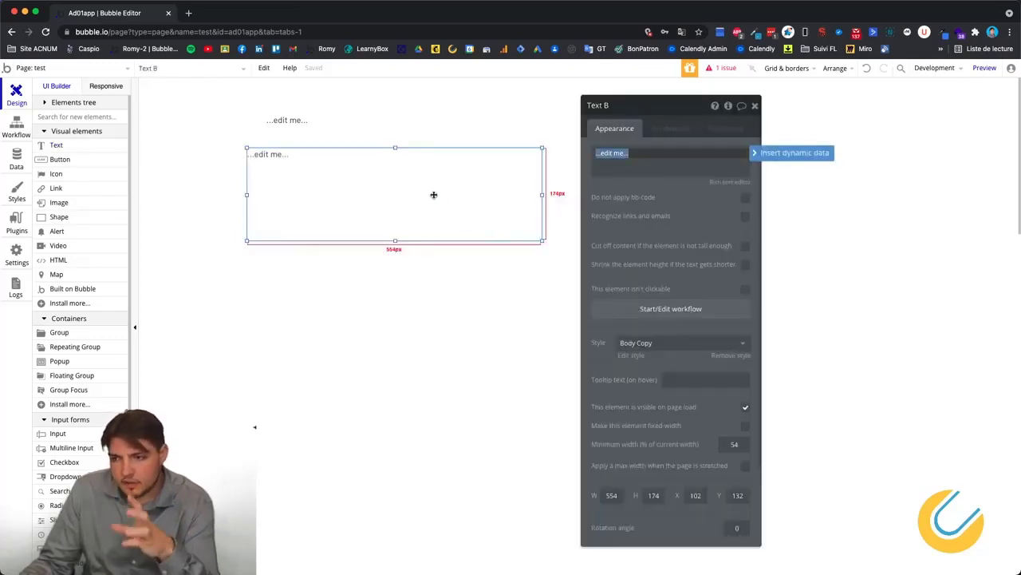
{"action": "left_click", "coordinate": [333, 123]}
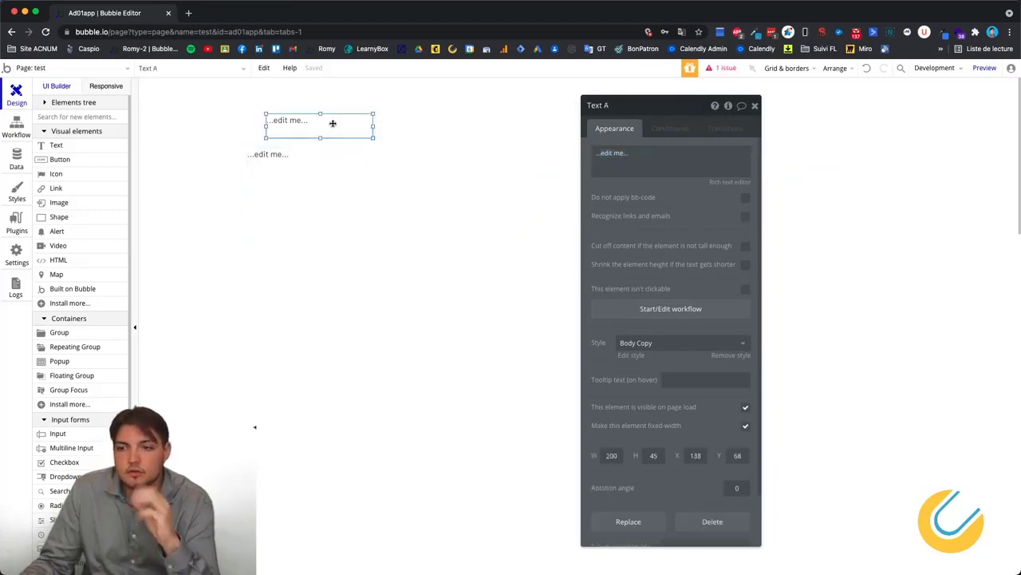
Add a third text element and align it level with the first one, 30 px to its right.
{"action": "left_click", "coordinate": [56, 145]}
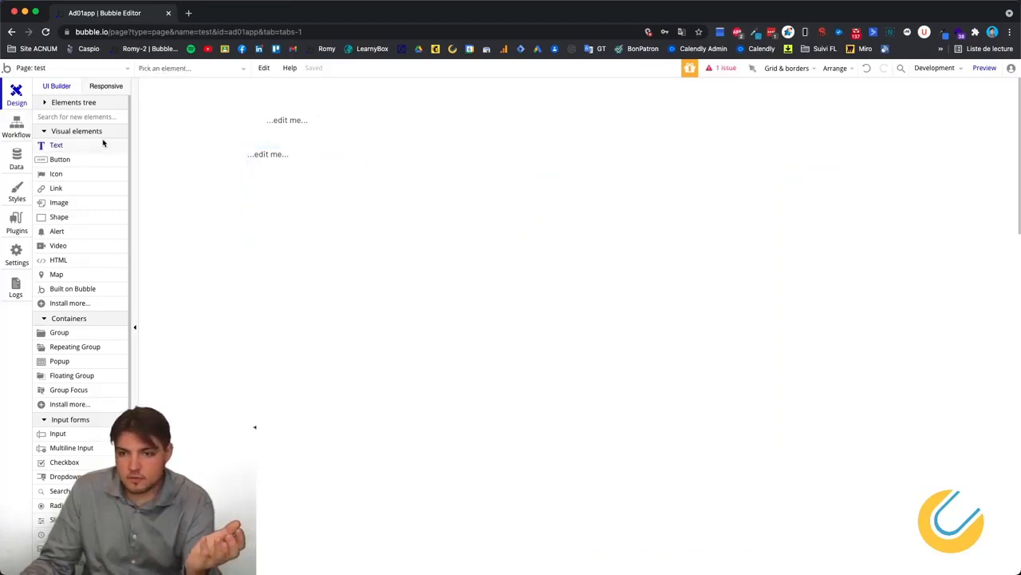
{"action": "left_click", "coordinate": [427, 119]}
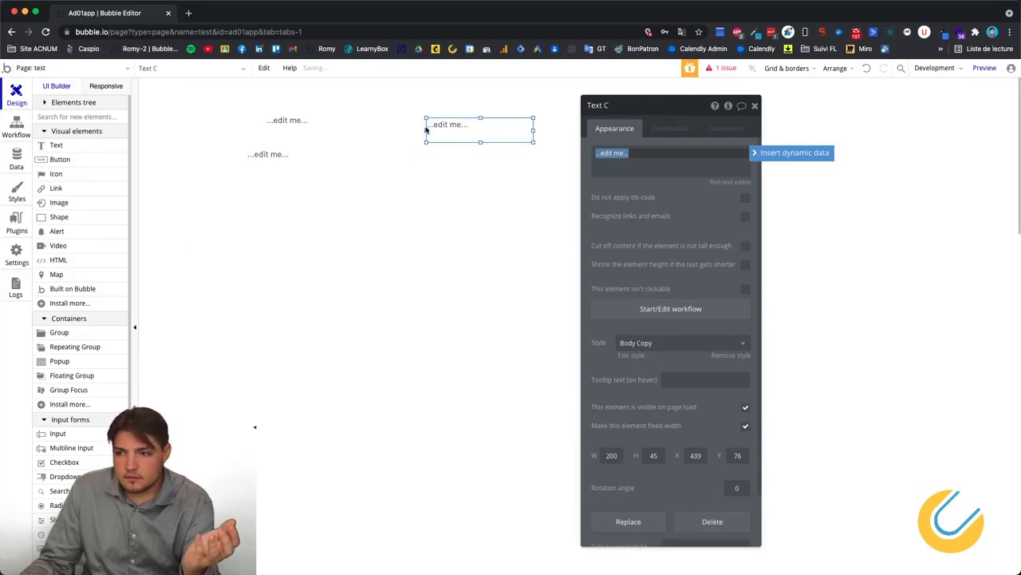
{"action": "left_click_drag", "start_coordinate": [476, 133], "coordinate": [438, 129]}
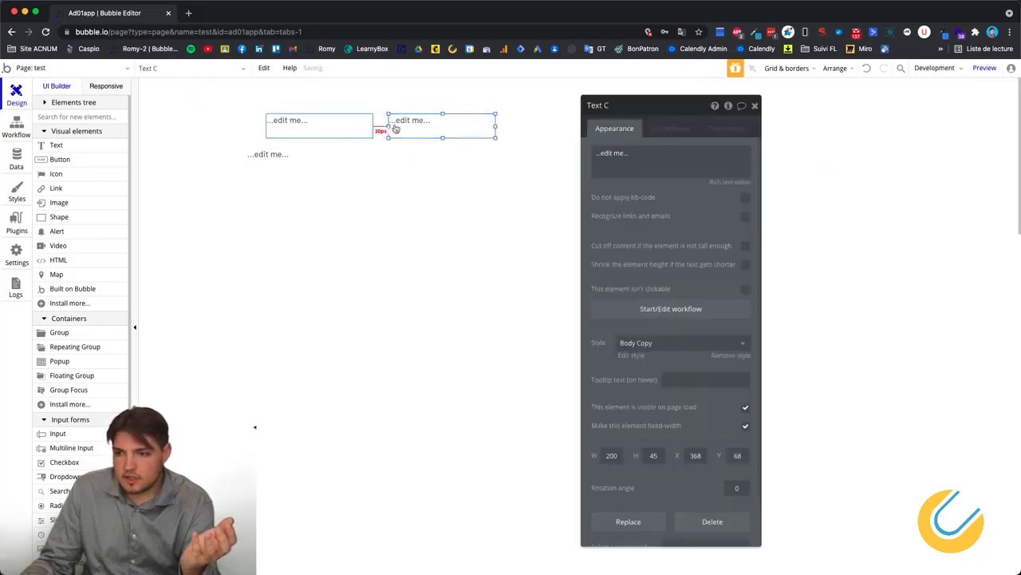
Draw a fourth text element about 222 by 152 px beneath the large text element.
{"action": "left_click", "coordinate": [336, 171]}
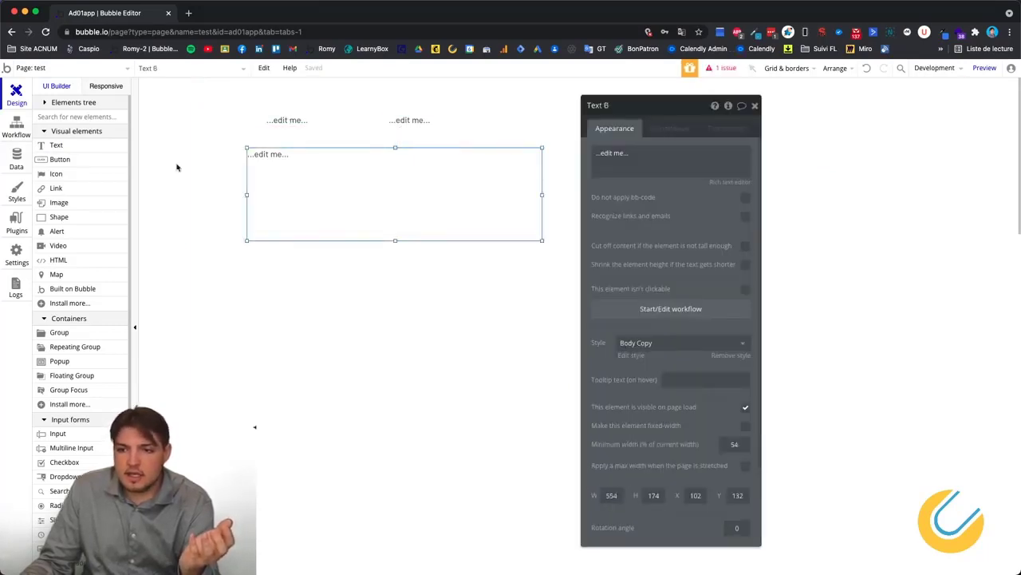
{"action": "left_click", "coordinate": [68, 147]}
{"action": "mouse_move", "coordinate": [268, 257]}
{"action": "left_mouse_down"}
{"action": "mouse_move", "coordinate": [442, 327]}
{"action": "mouse_move", "coordinate": [384, 336]}
{"action": "left_mouse_up"}
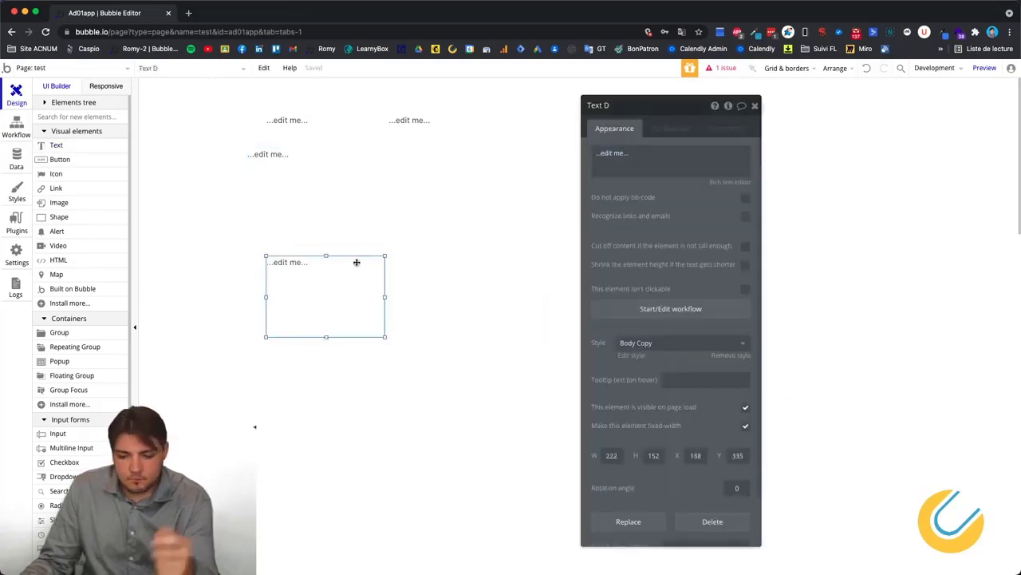
Delete the three extra text elements, keeping only the first one.
{"action": "key", "text": "Delete"}
{"action": "left_click", "coordinate": [336, 198]}
{"action": "key", "text": "Delete"}
{"action": "left_click", "coordinate": [456, 125]}
{"action": "key", "text": "Delete"}
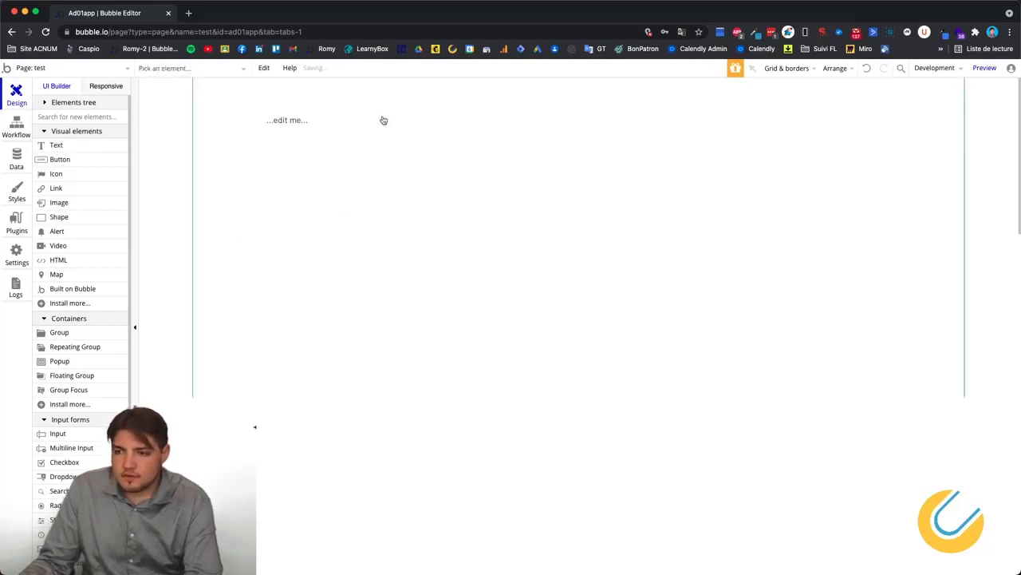
Open, close and reopen the remaining text element's properties, and close them again.
{"action": "left_click", "coordinate": [360, 132]}
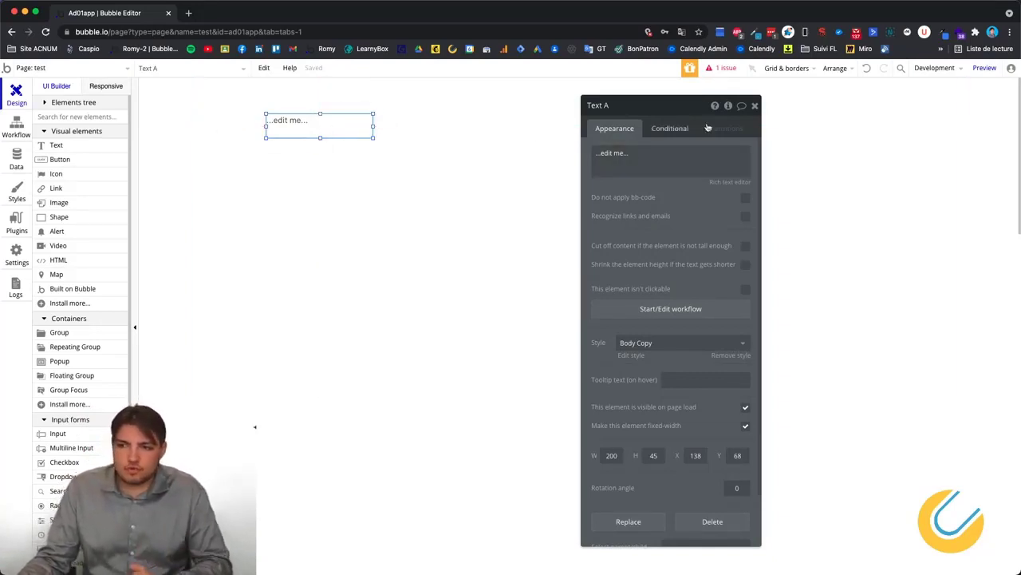
{"action": "left_click", "coordinate": [755, 105]}
{"action": "double_click", "coordinate": [320, 121]}
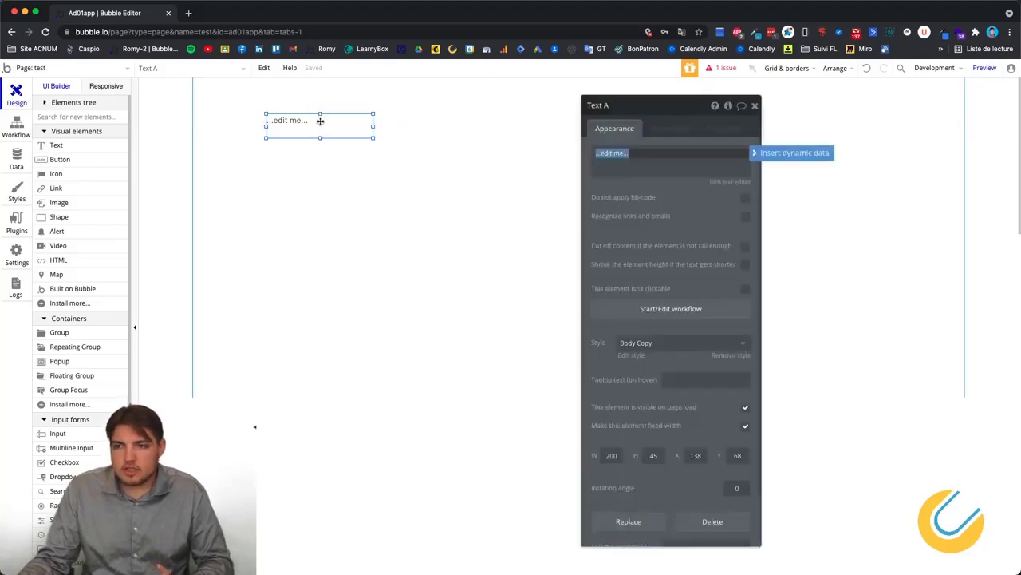
{"action": "left_click", "coordinate": [754, 106]}
Try placing another text element to the right of the first one, at about X 469 and Y 96.
{"action": "left_click_drag", "start_coordinate": [68, 149], "coordinate": [443, 129]}
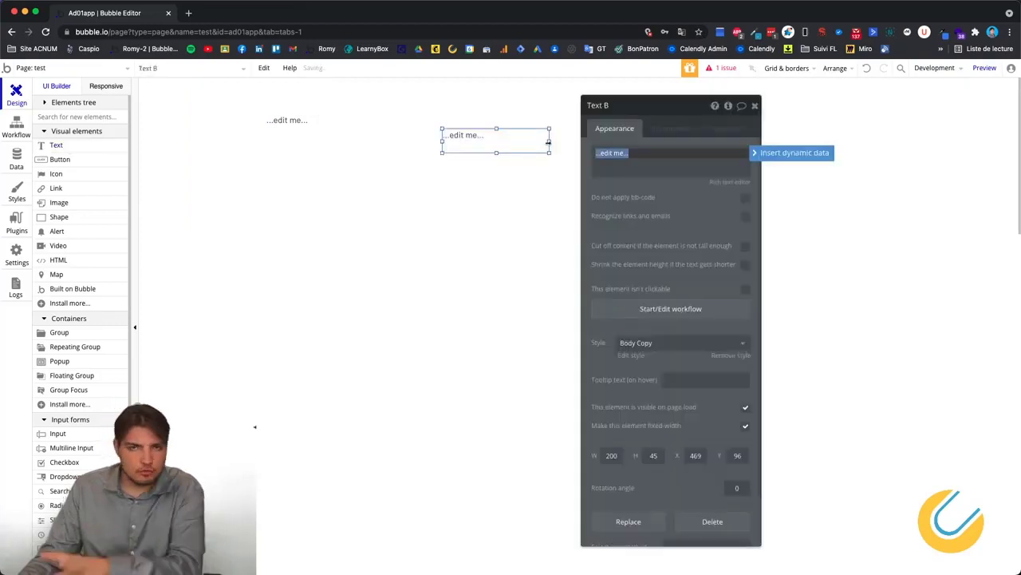
{"action": "left_click", "coordinate": [754, 106]}
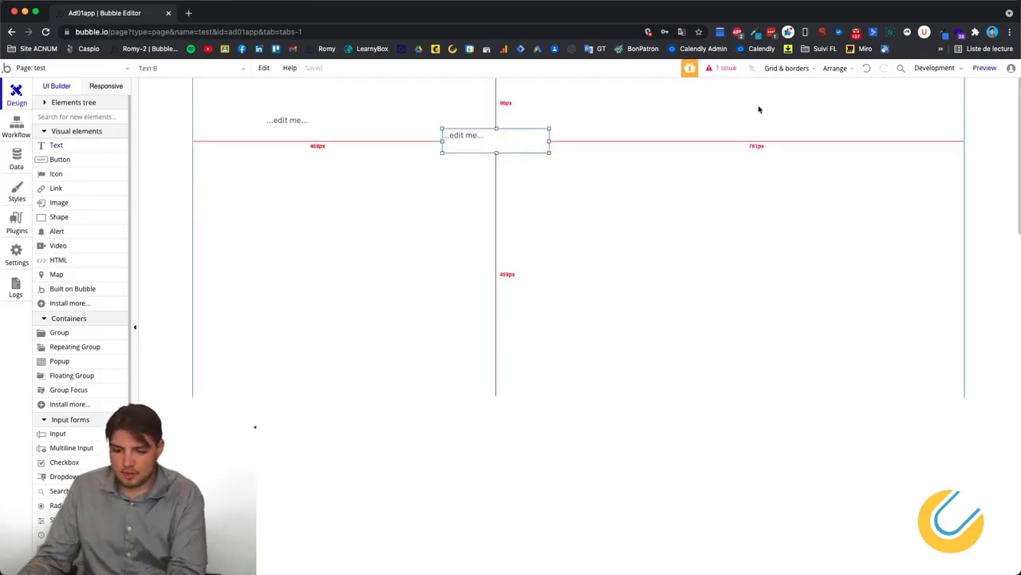
{"action": "left_click_drag", "start_coordinate": [444, 142], "coordinate": [308, 130]}
Open the first text element's properties and replace its placeholder with "Bonjour, binevnue sur la page test".
{"action": "double_click", "coordinate": [306, 126]}
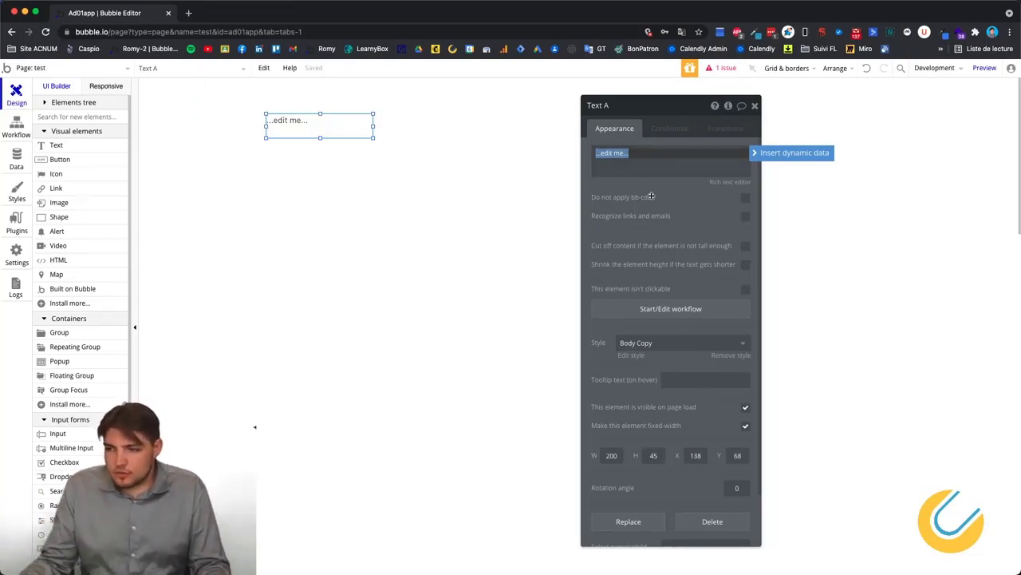
{"action": "left_click_drag", "start_coordinate": [669, 105], "coordinate": [505, 102]}
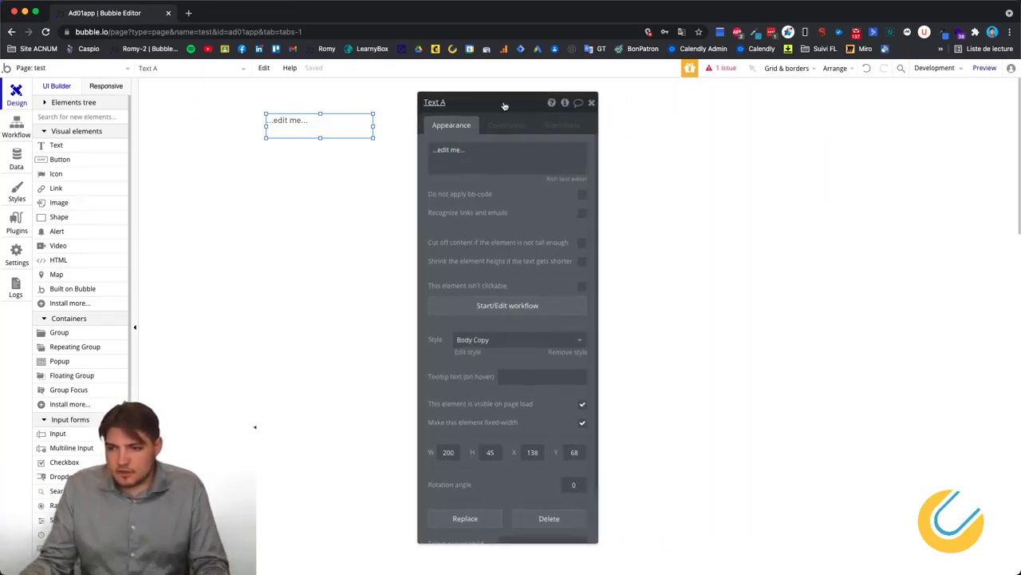
{"action": "left_click", "coordinate": [543, 166]}
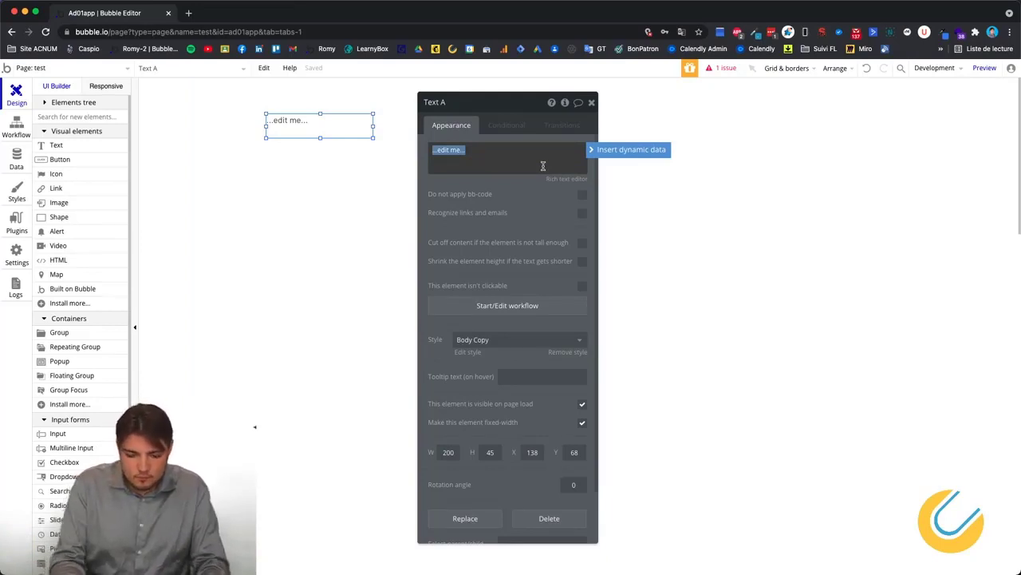
{"action": "type", "text": "Bonjour A"}
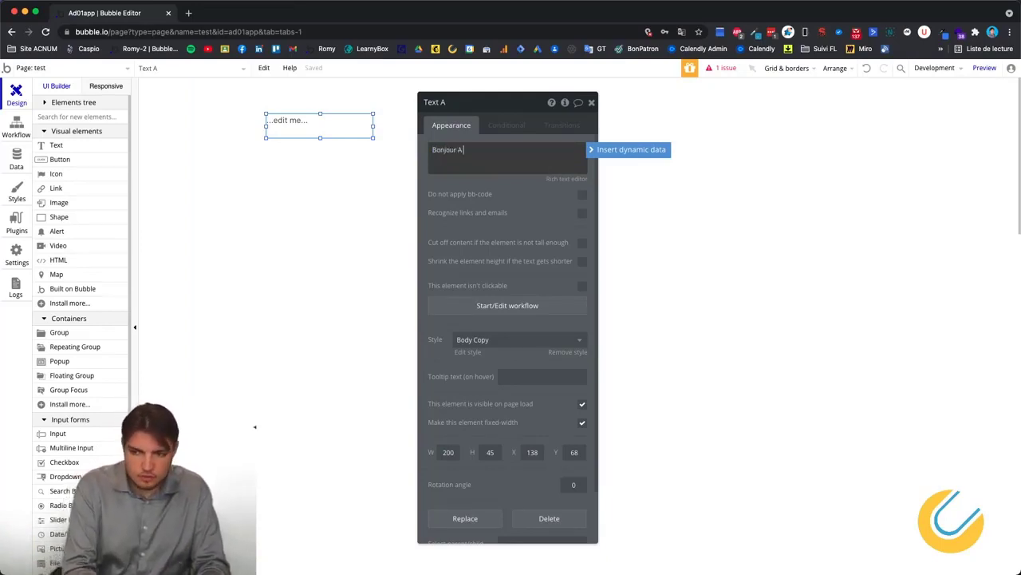
{"action": "type", "text": " binevnue sur la page test"}
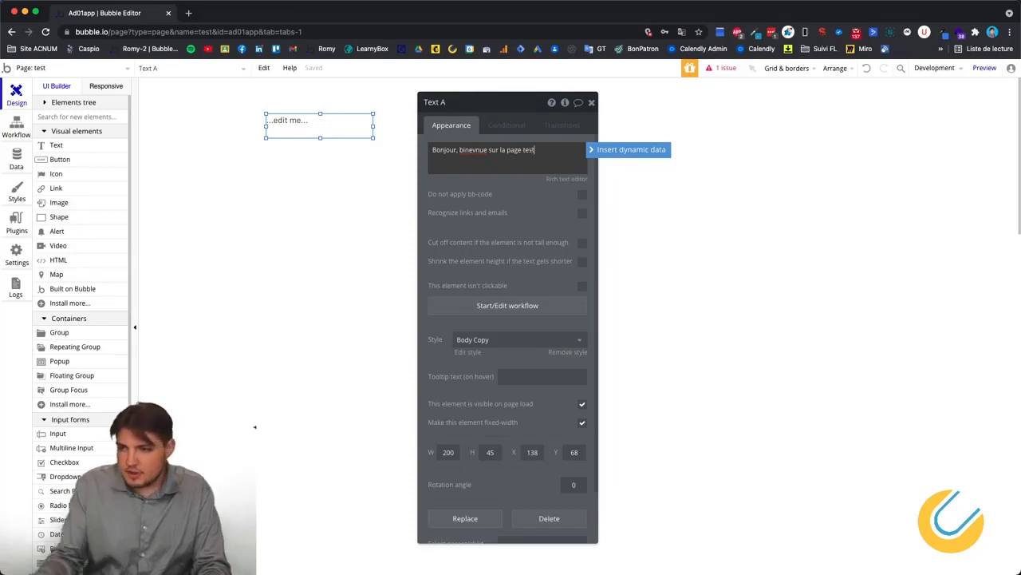
Correct the misspelled word in the text element's content to "bienvenue".
{"action": "right_click", "coordinate": [465, 152]}
{"action": "left_click", "coordinate": [466, 155]}
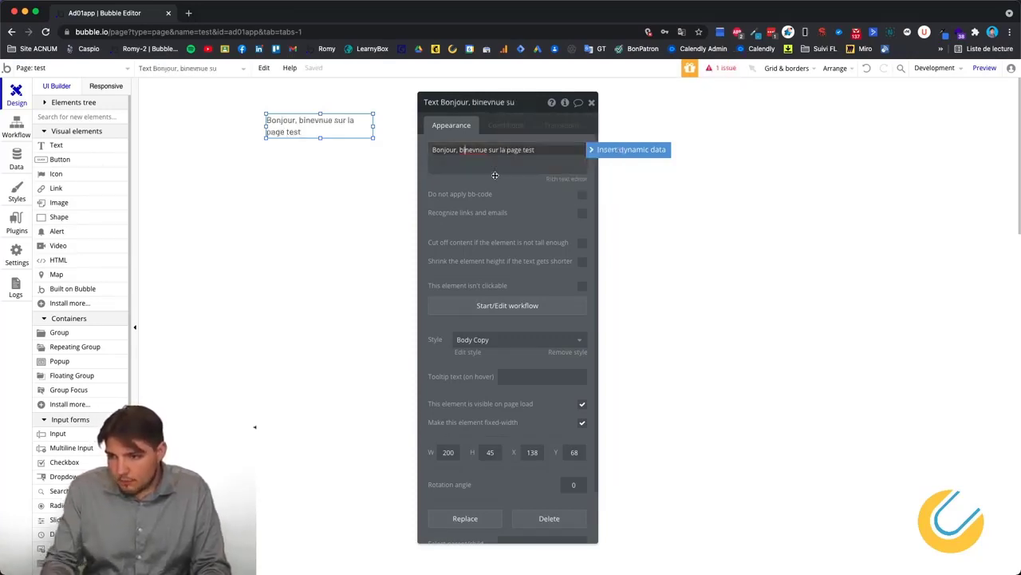
{"action": "type", "text": "e"}
{"action": "key", "text": "Right"}
{"action": "key", "text": "Right"}
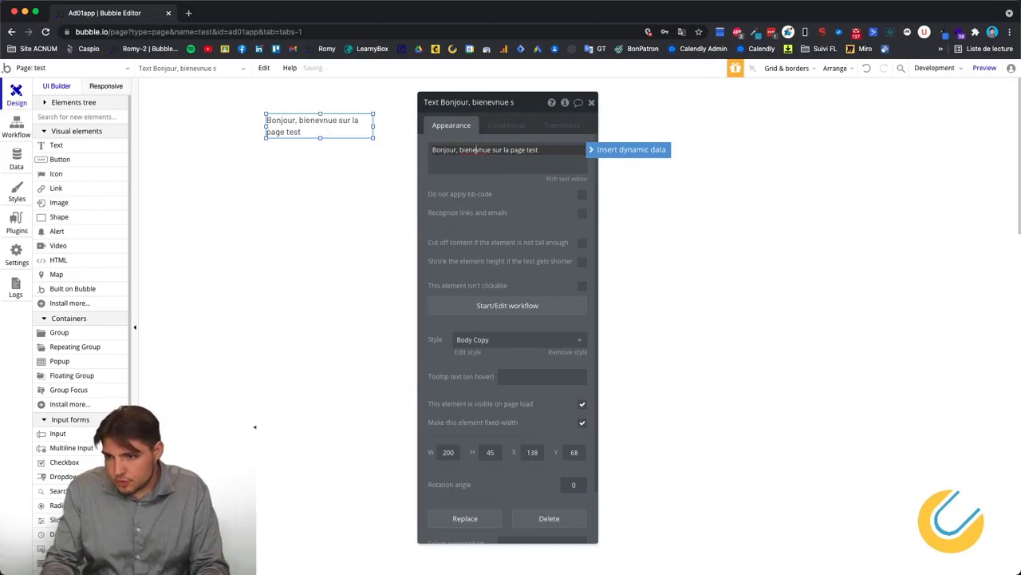
{"action": "key", "text": "BackSpace"}
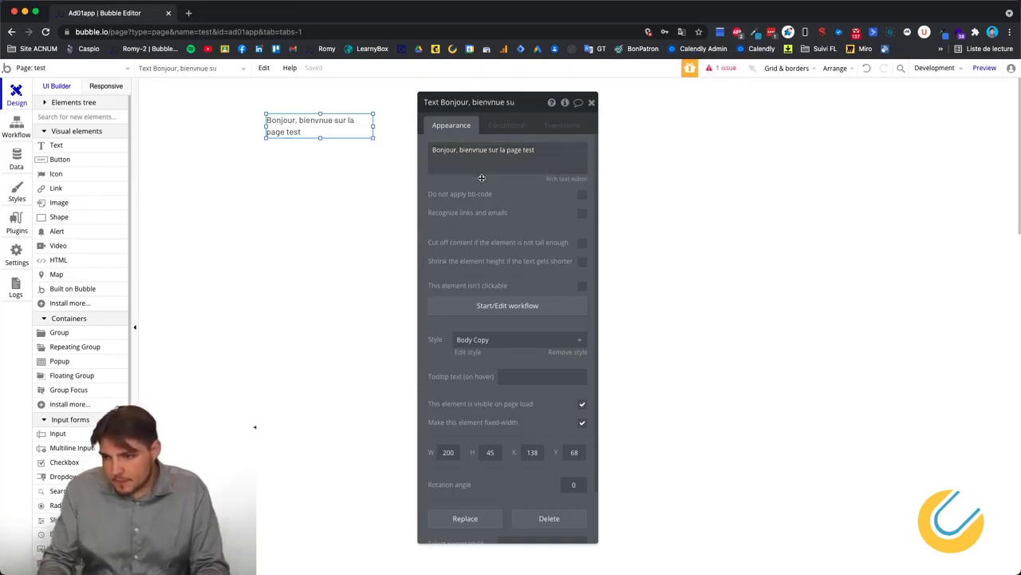
{"action": "left_click", "coordinate": [476, 152]}
{"action": "type", "text": "e"}
Enlarge the welcome text element to about 497 by 226 px, keeping its upper-left corner in place.
{"action": "left_click", "coordinate": [264, 173]}
{"action": "left_click", "coordinate": [328, 125]}
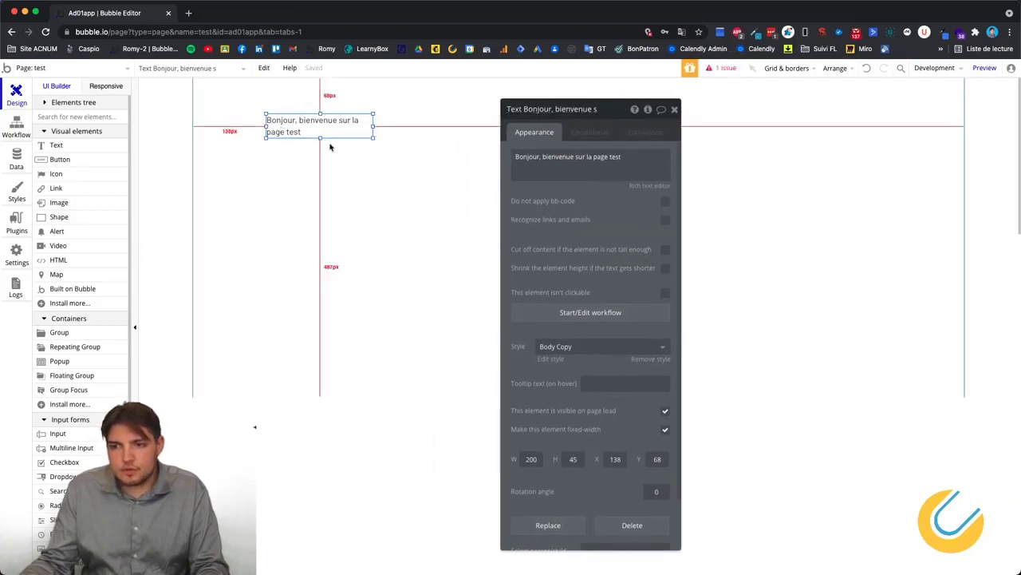
{"action": "left_click_drag", "start_coordinate": [373, 137], "coordinate": [531, 233]}
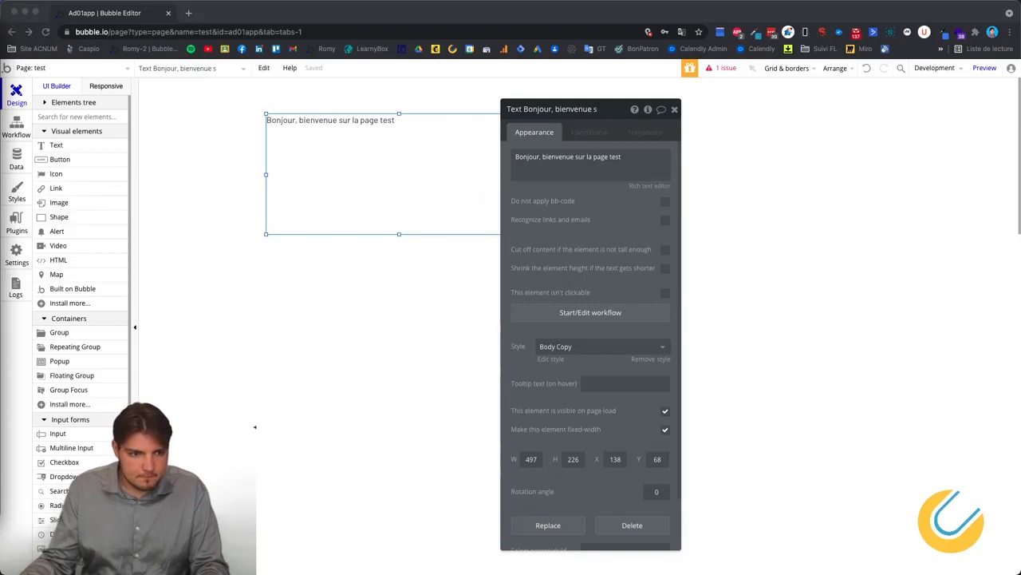
Change "bienvenue" to "bienvenu" in the welcome text and move the property editor farther from it.
{"action": "left_click", "coordinate": [577, 156]}
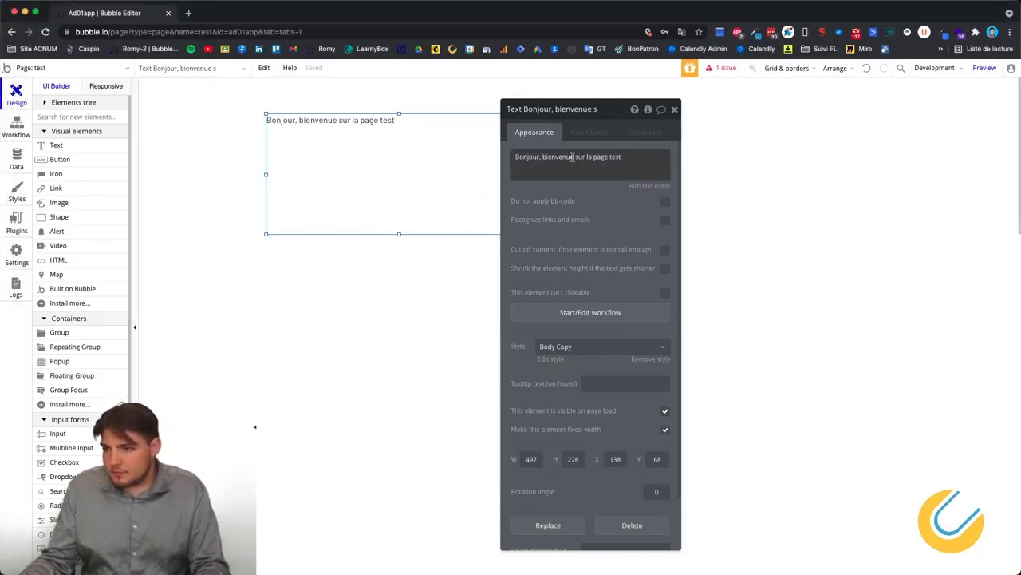
{"action": "key", "text": "BackSpace"}
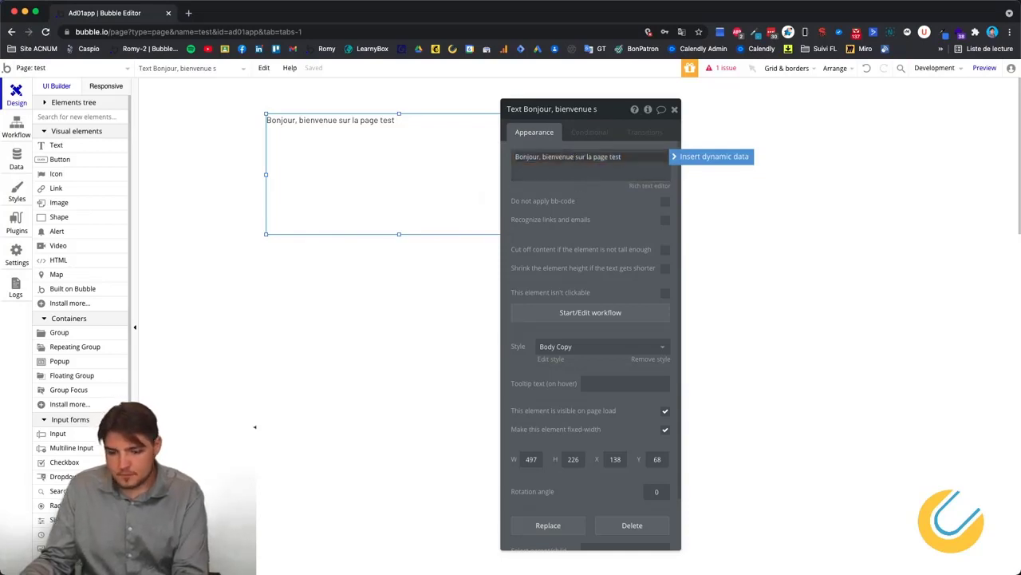
{"action": "left_click", "coordinate": [411, 201]}
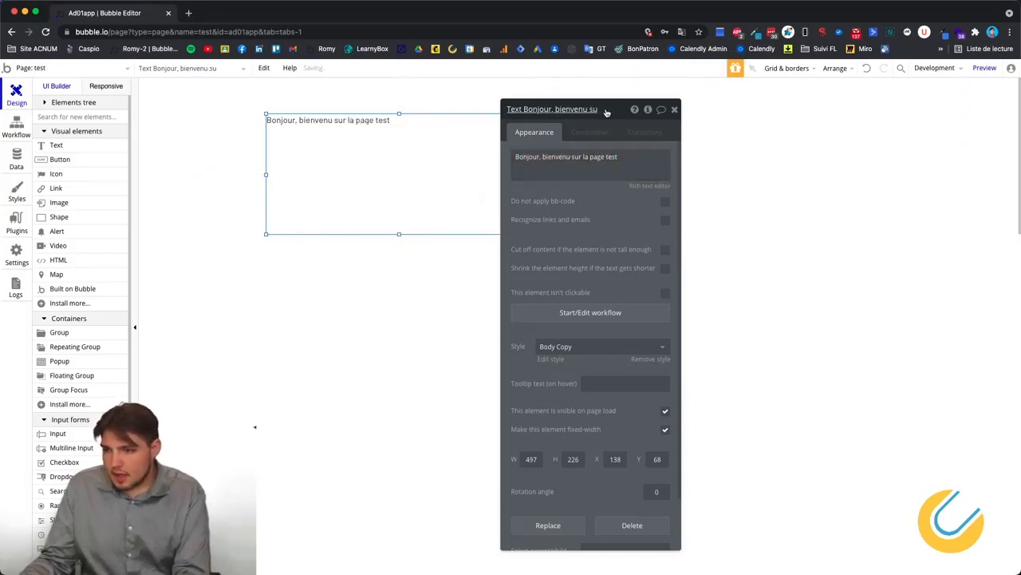
{"action": "left_click_drag", "start_coordinate": [606, 112], "coordinate": [631, 122]}
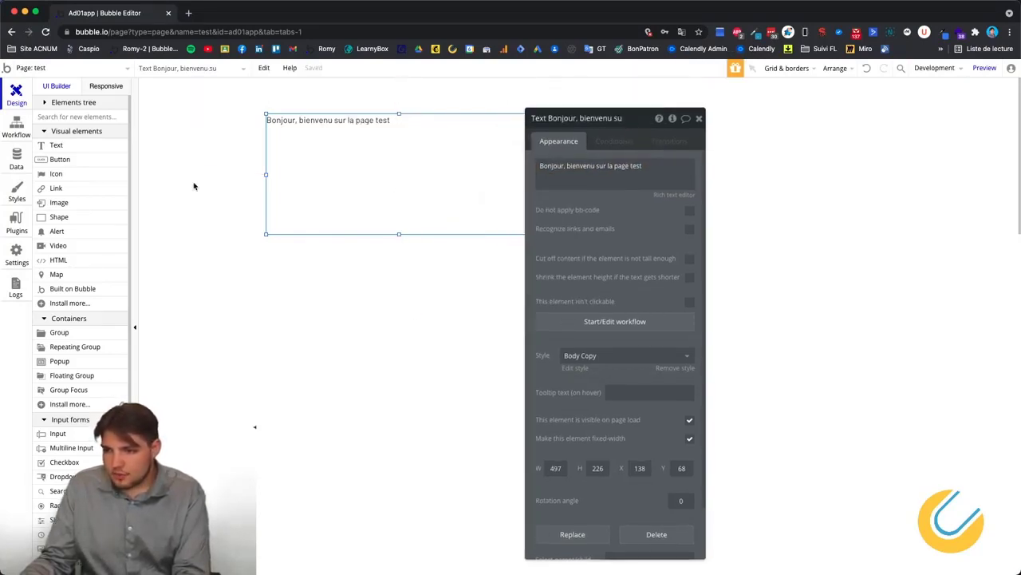
Remove the welcome text's Body Copy style and try font sizes 12 and 14.
{"action": "left_click", "coordinate": [677, 370]}
{"action": "left_click", "coordinate": [673, 409]}
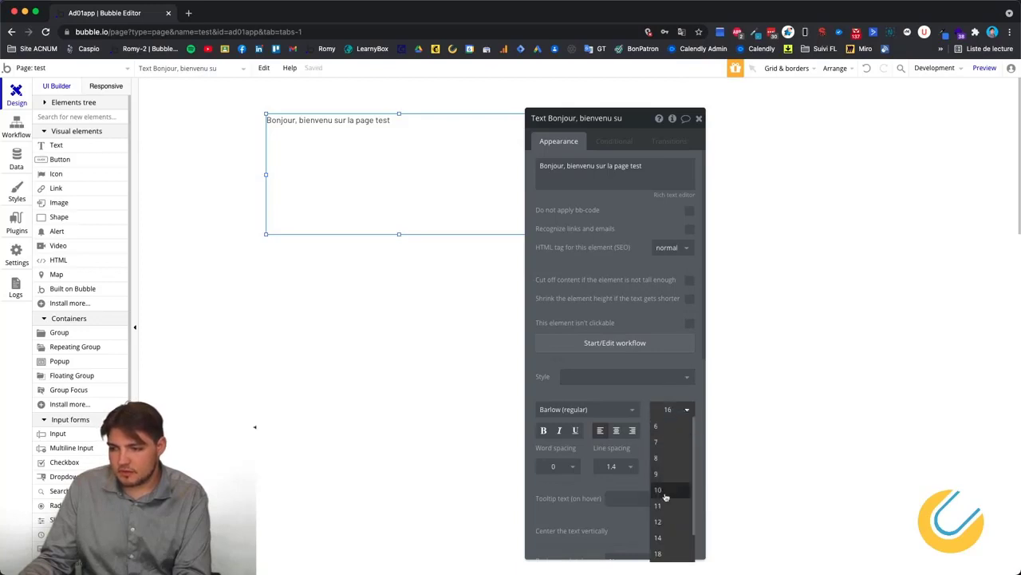
{"action": "left_click", "coordinate": [670, 521]}
{"action": "left_click", "coordinate": [682, 415]}
{"action": "left_click", "coordinate": [680, 539]}
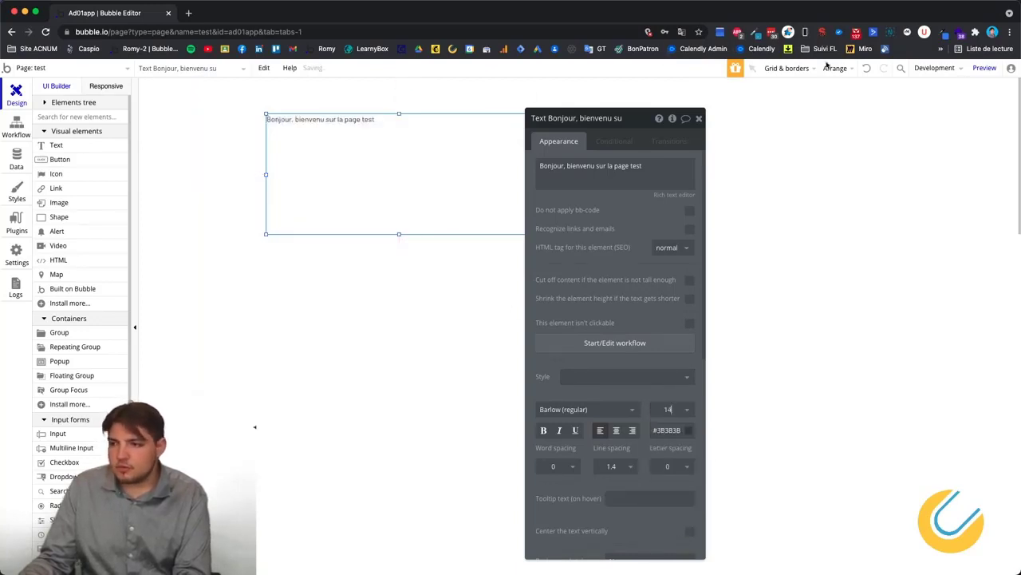
Undo the font size changes and the removal of the welcome text's style.
{"action": "left_click", "coordinate": [866, 72]}
{"action": "left_click", "coordinate": [866, 70]}
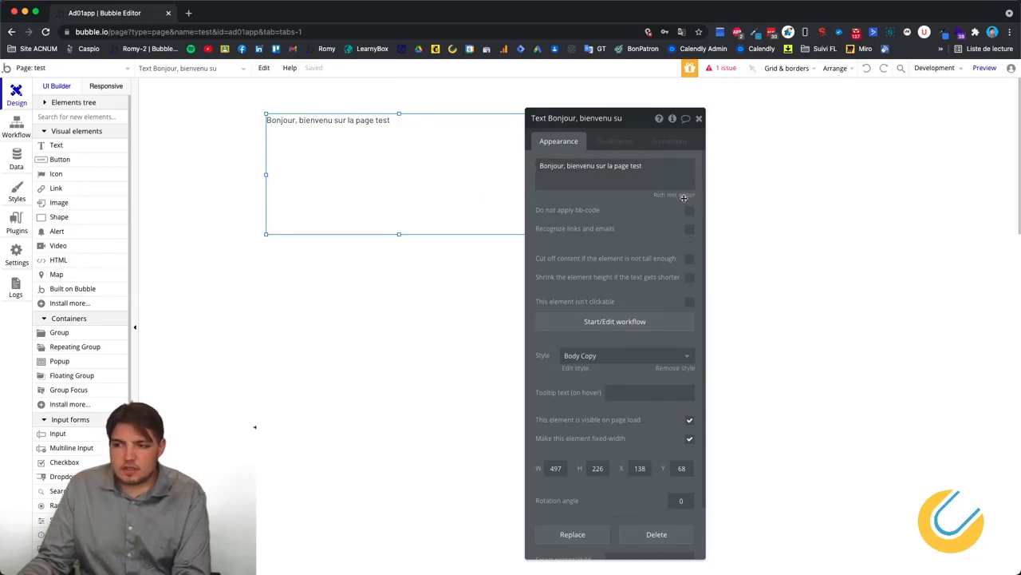
Color the words "page test" red in the welcome text using the rich text editor and save the change.
{"action": "left_click", "coordinate": [673, 196]}
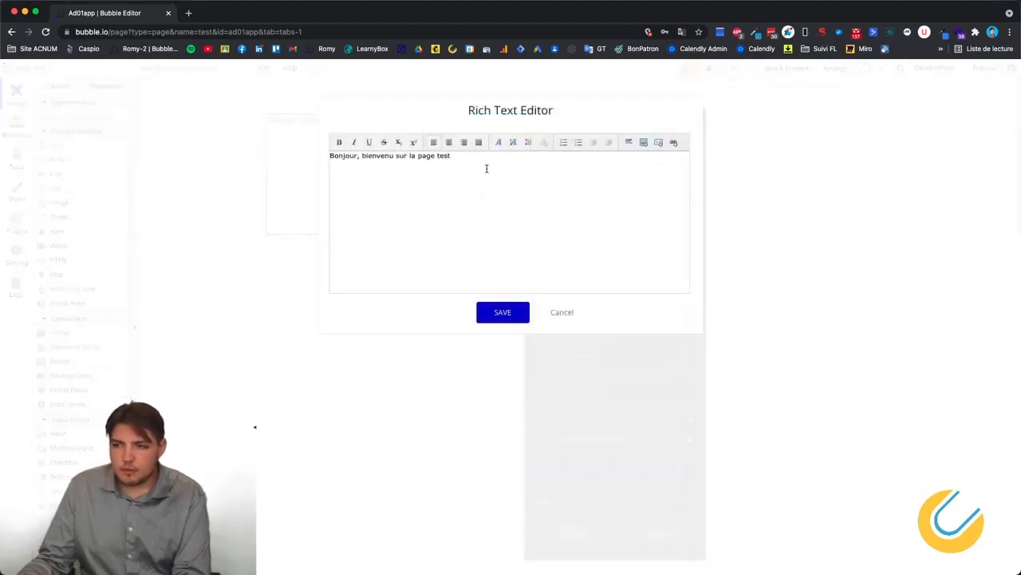
{"action": "left_click", "coordinate": [417, 156], "text": "shift"}
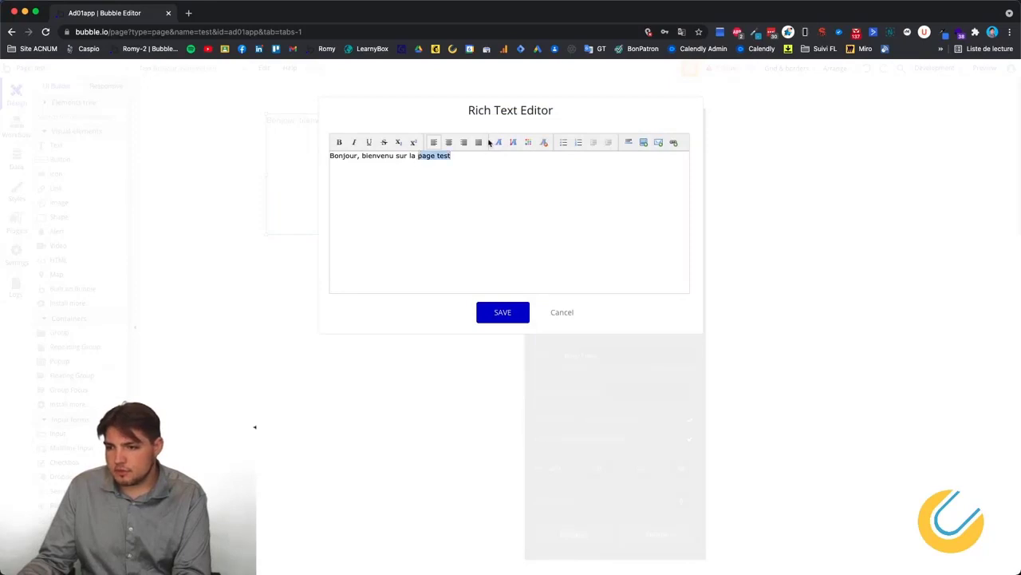
{"action": "left_click", "coordinate": [530, 144]}
{"action": "left_click", "coordinate": [531, 158]}
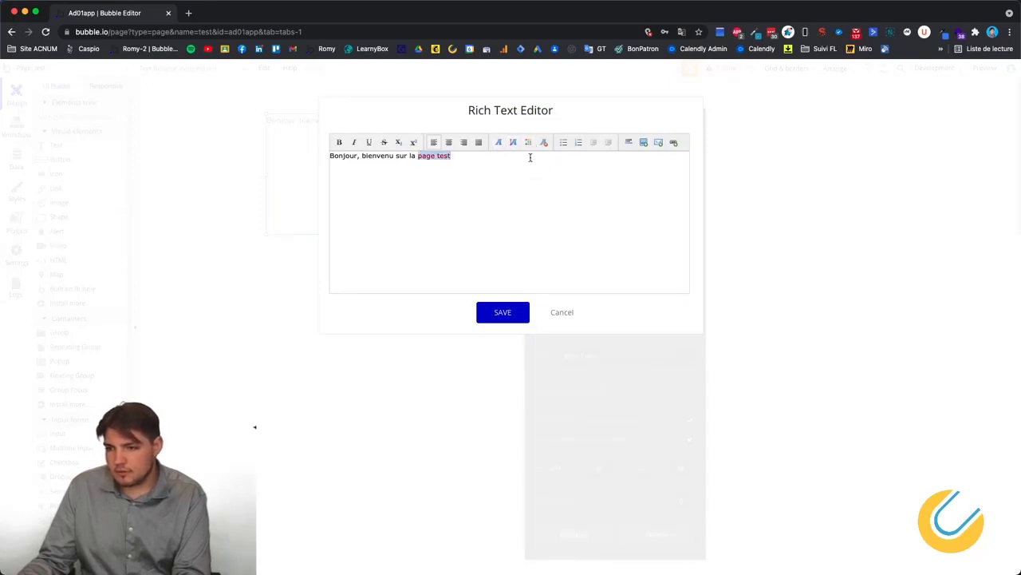
{"action": "left_click", "coordinate": [510, 317]}
Shrink the welcome text element to about 298 by 57 px, keeping its upper-left corner in place.
{"action": "left_click", "coordinate": [357, 200]}
{"action": "left_click_drag", "start_coordinate": [531, 235], "coordinate": [426, 144]}
{"action": "left_click", "coordinate": [447, 205]}
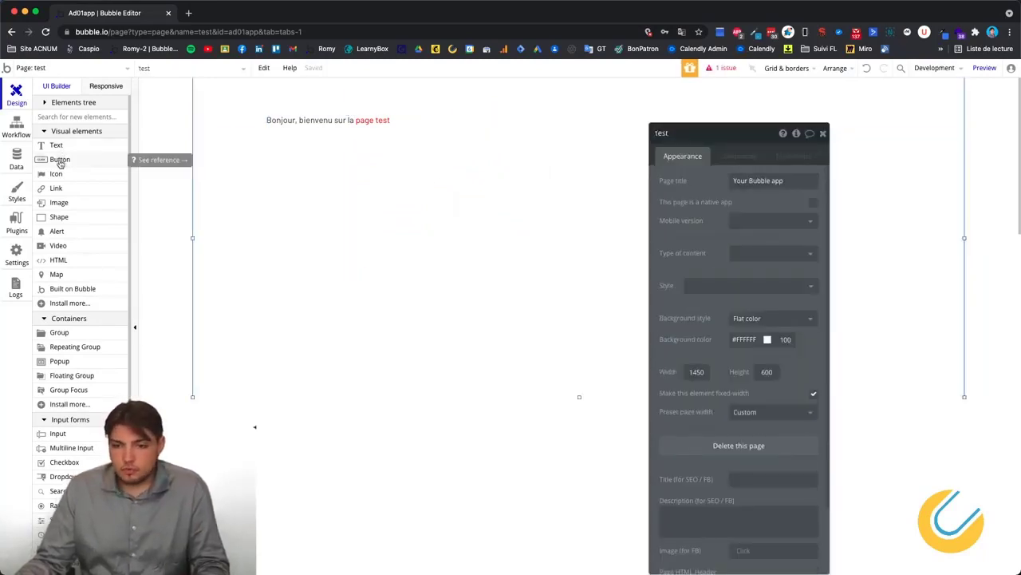
Place a default-size button on the page below the welcome text.
{"action": "left_click", "coordinate": [59, 160]}
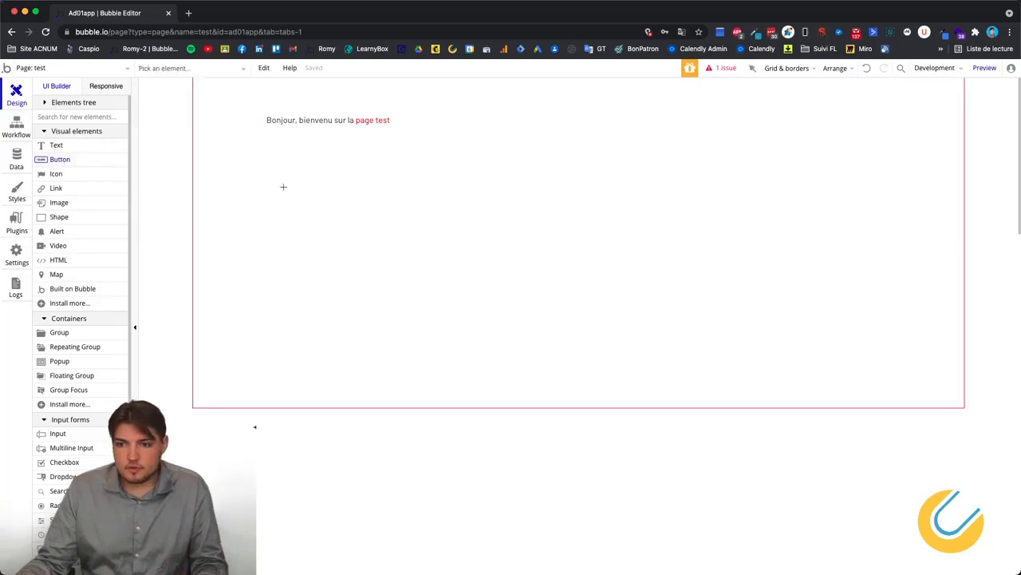
{"action": "left_click", "coordinate": [299, 185]}
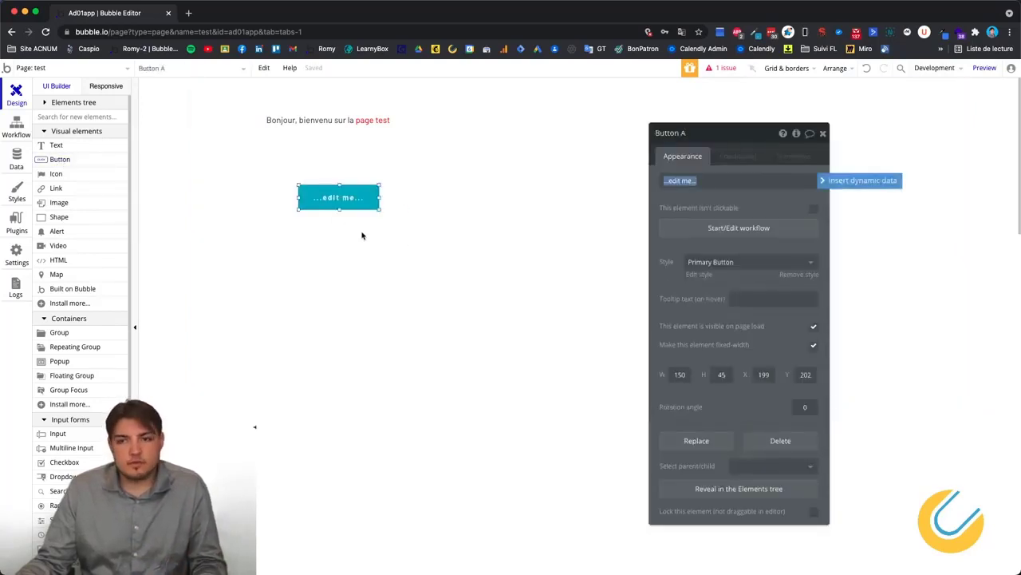
Draw a trial second button about 562 by 198 px, position it under the first one, and delete it.
{"action": "left_click", "coordinate": [64, 160]}
{"action": "left_click_drag", "start_coordinate": [454, 185], "coordinate": [753, 291]}
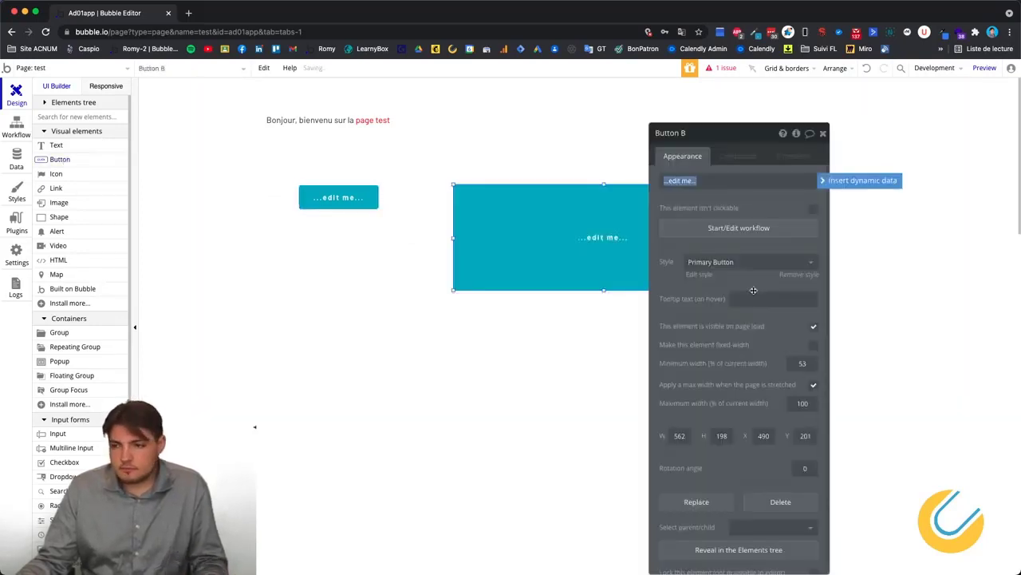
{"action": "left_click_drag", "start_coordinate": [606, 218], "coordinate": [451, 255]}
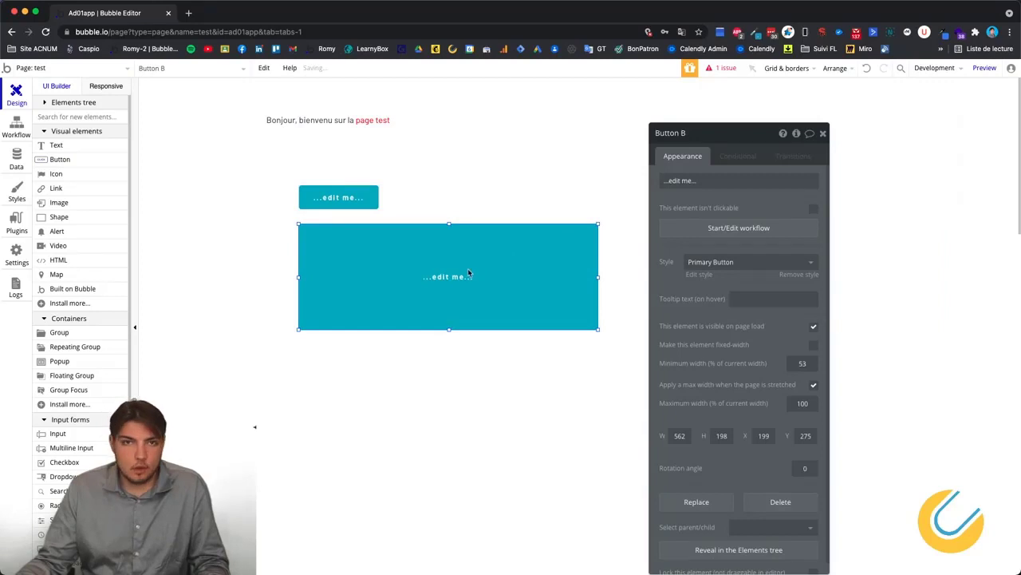
{"action": "key", "text": "Delete"}
Move the button to the right of the welcome text, at about X 520, Y 125.
{"action": "left_click", "coordinate": [343, 200]}
{"action": "left_click_drag", "start_coordinate": [343, 200], "coordinate": [519, 130]}
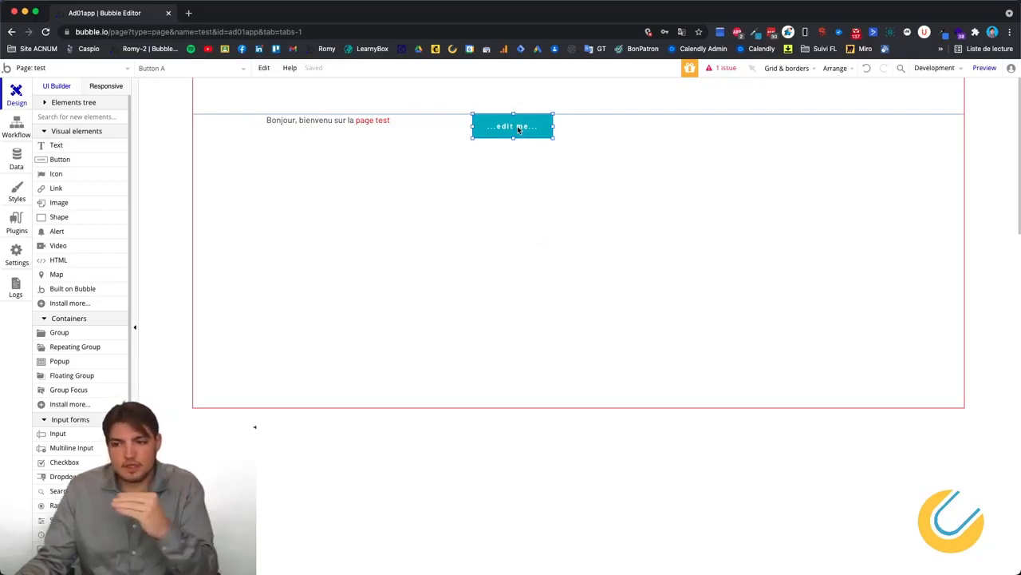
{"action": "left_click_drag", "start_coordinate": [519, 129], "coordinate": [514, 159]}
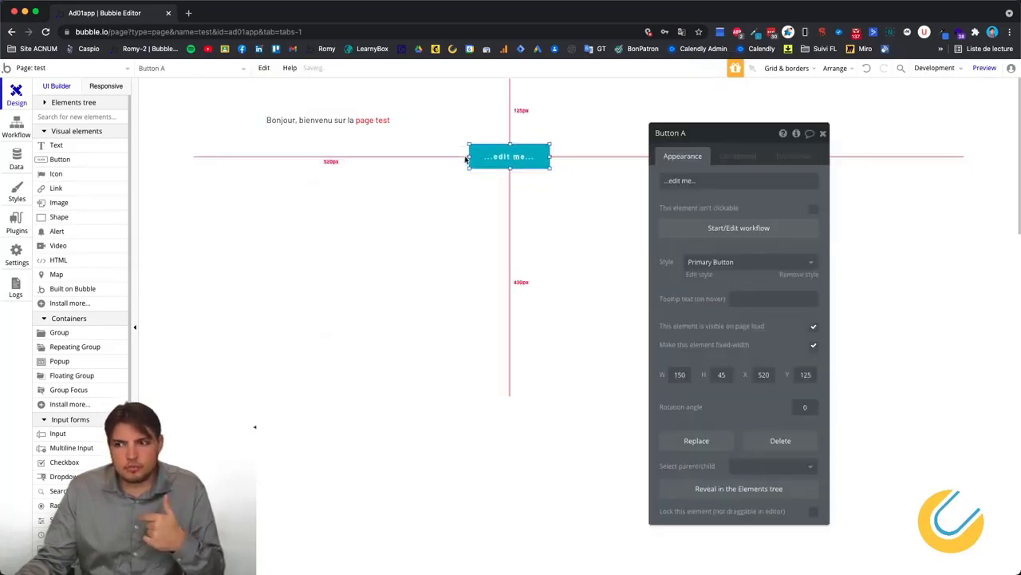
Reduce the welcome text's height to about 26 px and align the button under its left edge at X 138, Y 140.
{"action": "left_click", "coordinate": [355, 124]}
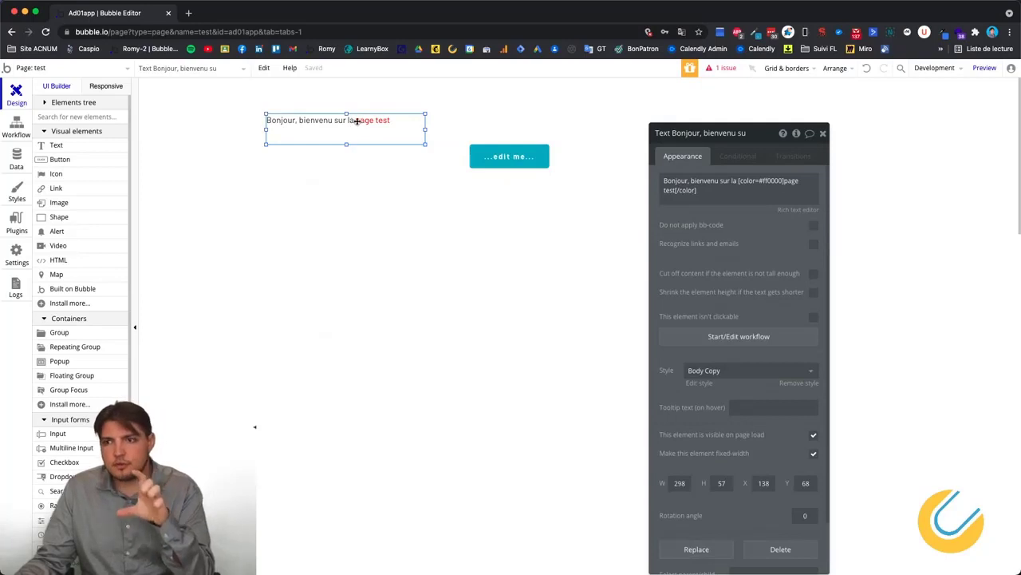
{"action": "left_click_drag", "start_coordinate": [347, 144], "coordinate": [349, 133]}
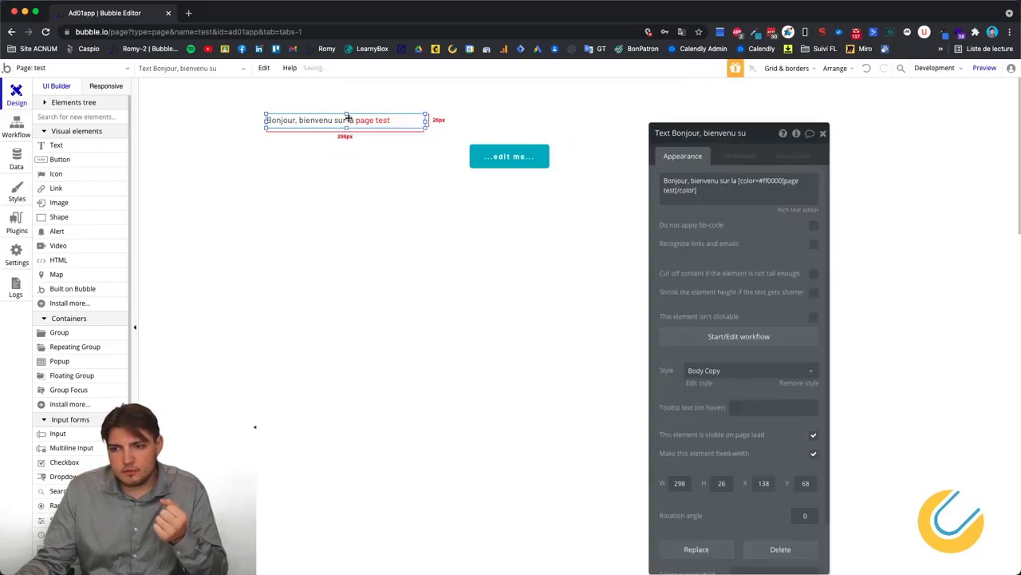
{"action": "left_click_drag", "start_coordinate": [486, 149], "coordinate": [278, 164]}
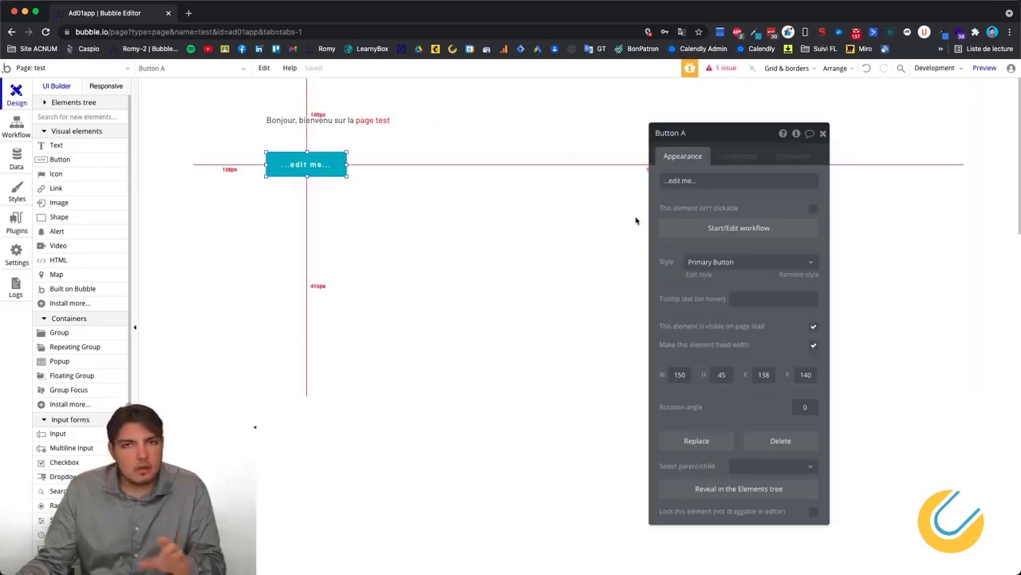
Label the button "Click Here" and close its property editor.
{"action": "triple_click", "coordinate": [721, 182]}
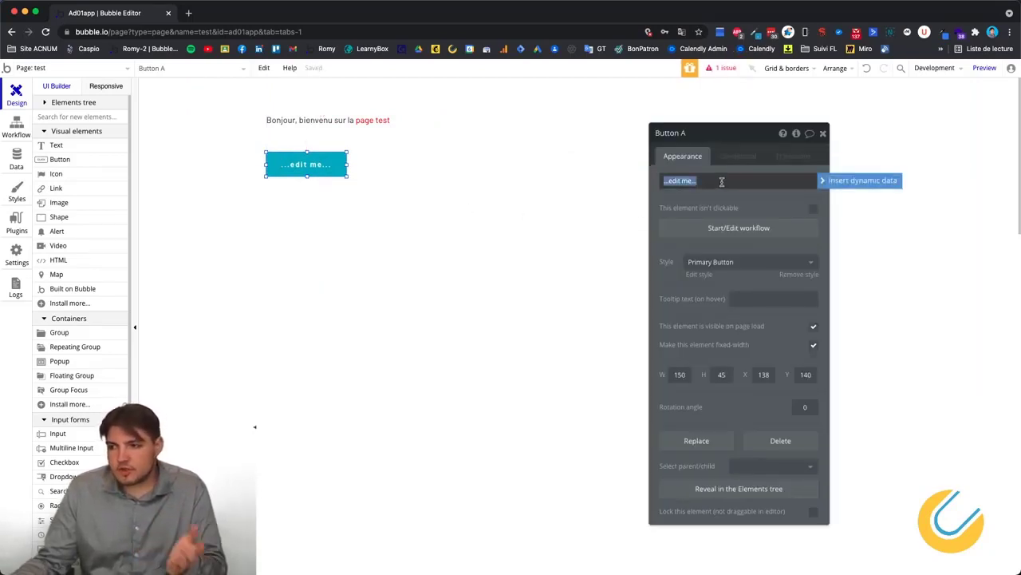
{"action": "type", "text": "Click Here"}
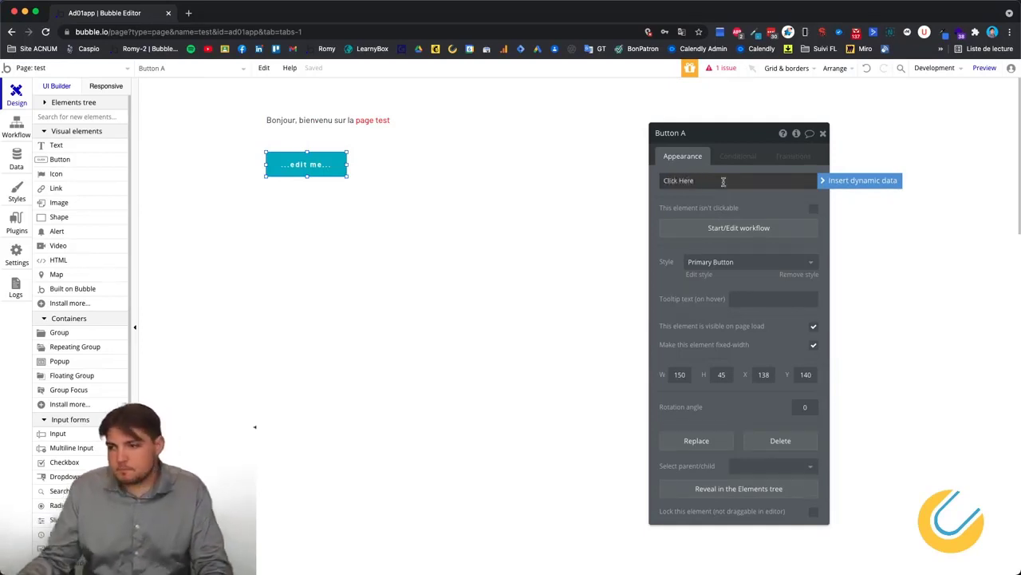
{"action": "left_click", "coordinate": [798, 199]}
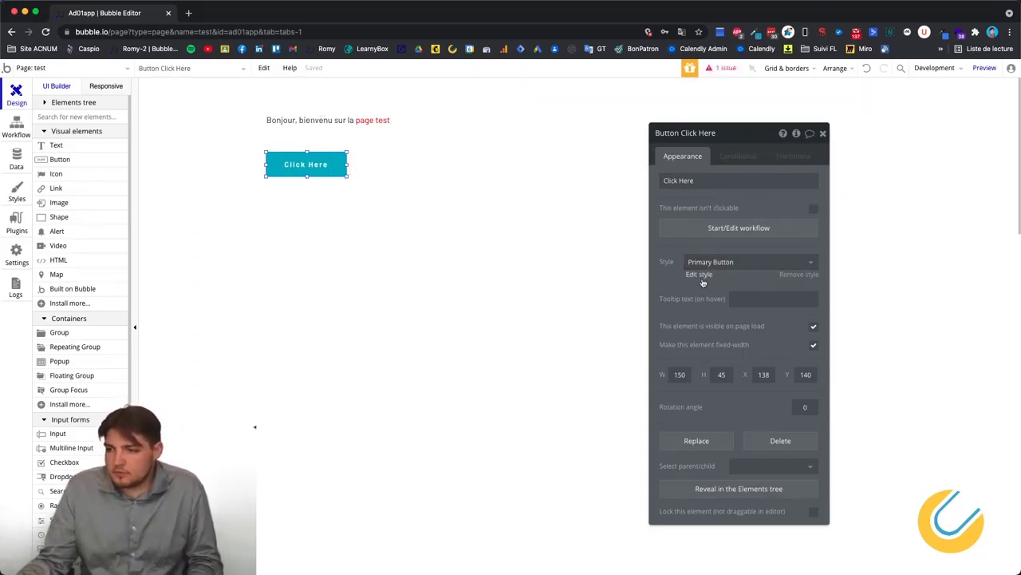
{"action": "left_click", "coordinate": [823, 134]}
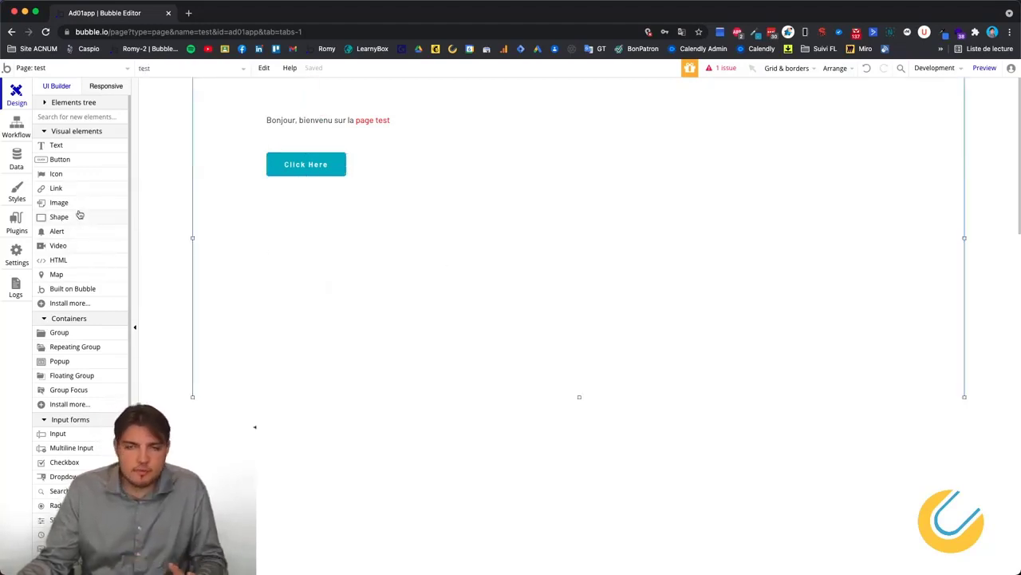
{"action": "left_click", "coordinate": [55, 174]}
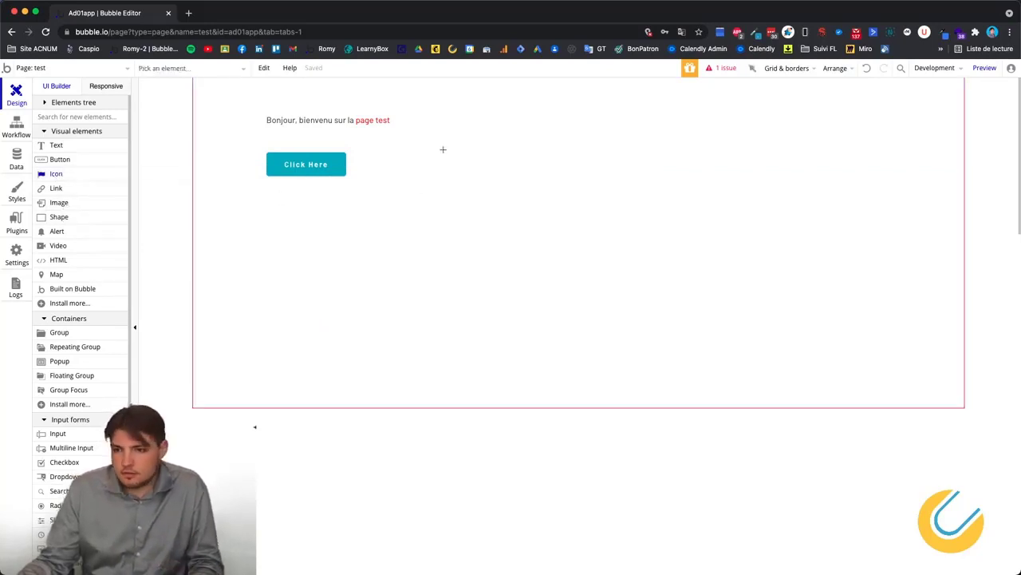
{"action": "left_click", "coordinate": [426, 123]}
{"action": "left_click", "coordinate": [440, 136]}
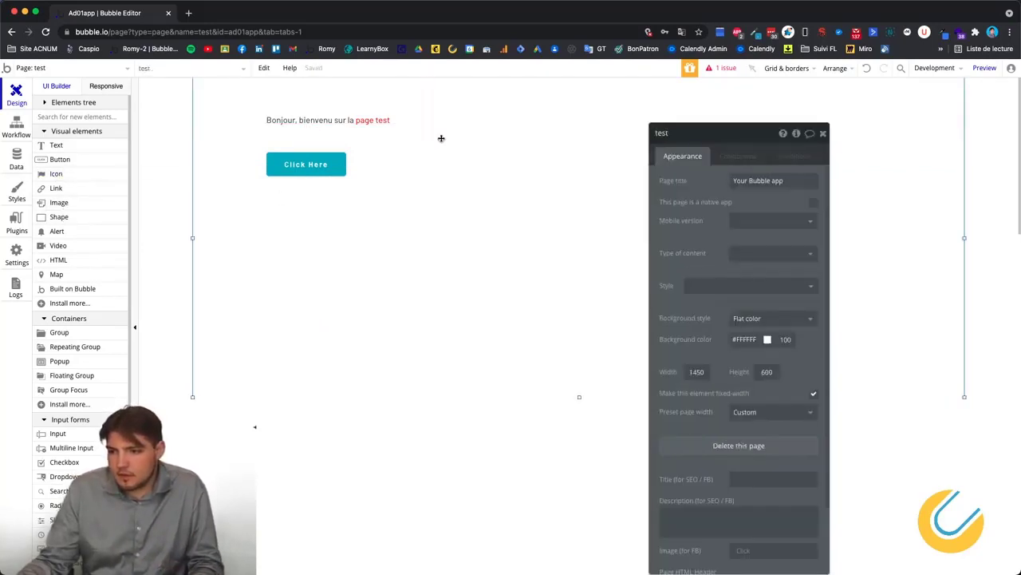
{"action": "left_click", "coordinate": [424, 120]}
{"action": "left_click", "coordinate": [428, 126]}
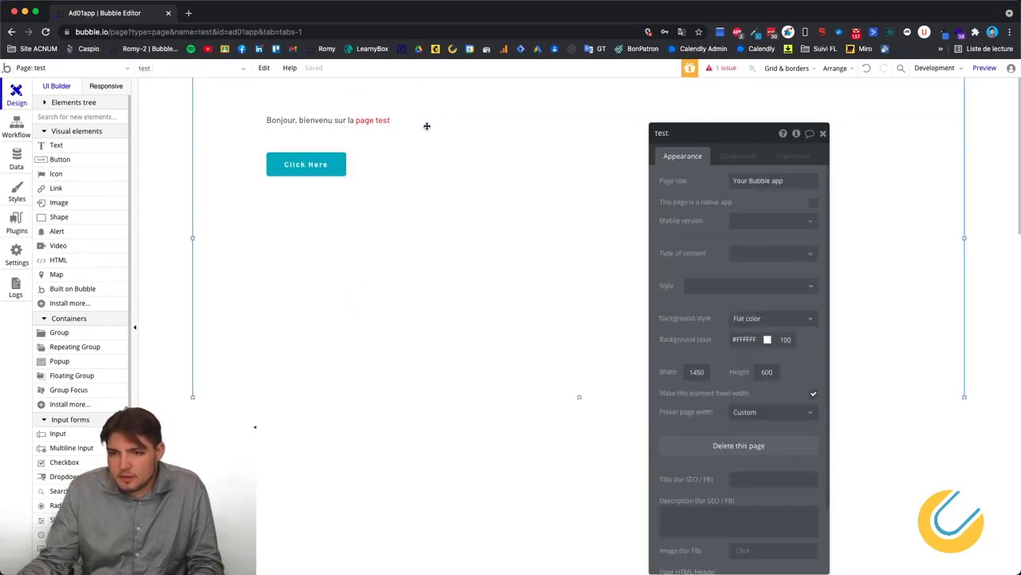
{"action": "left_click", "coordinate": [236, 69]}
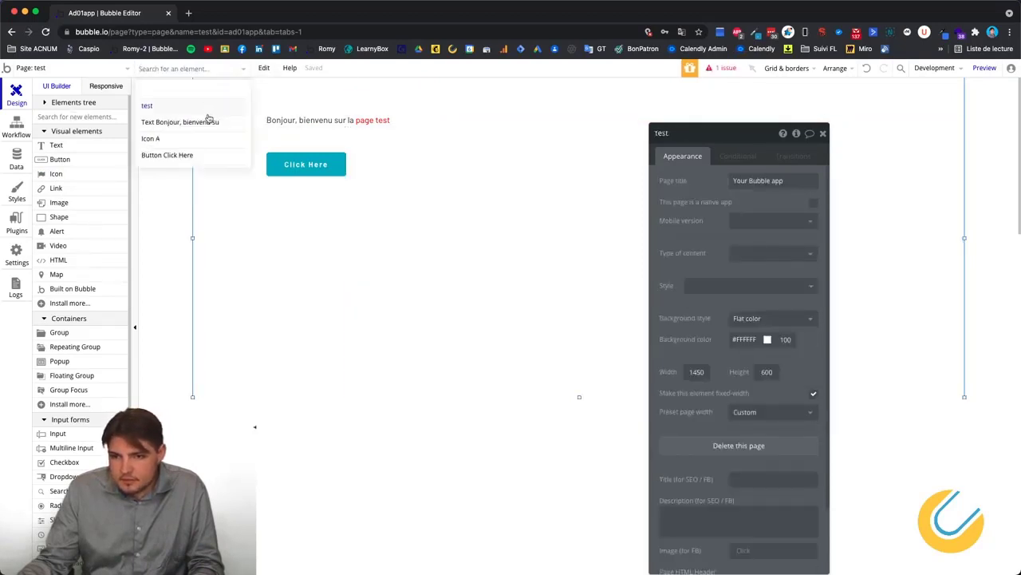
{"action": "left_click", "coordinate": [186, 139]}
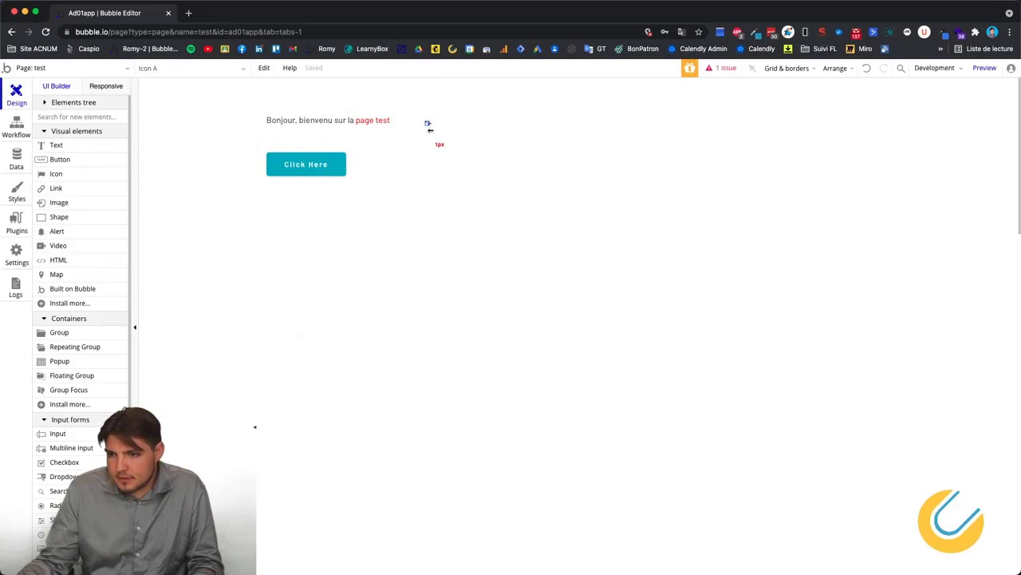
{"action": "key", "text": "BackSpace"}
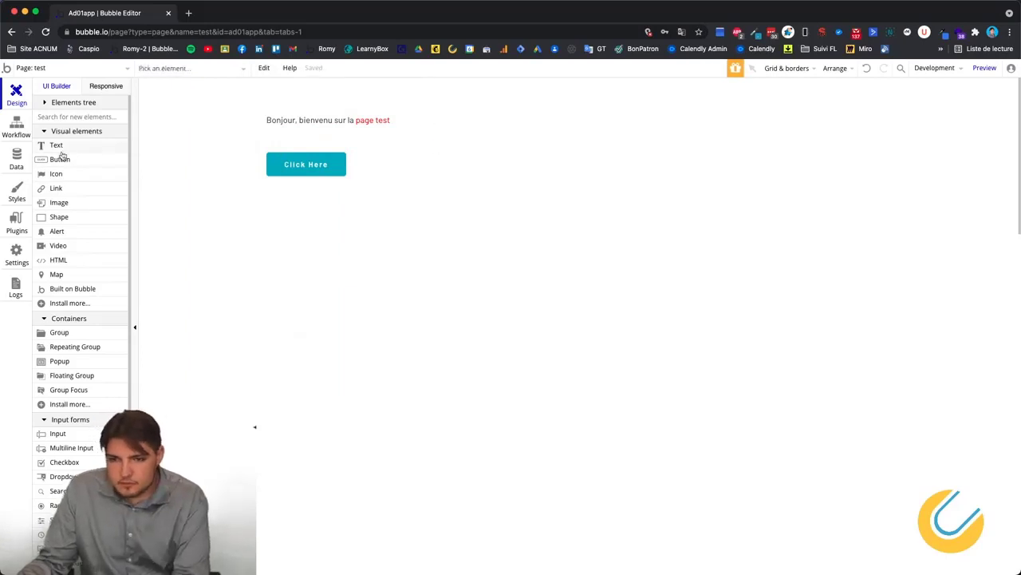
Draw an icon element about 62 by 56 px to the right of the welcome text, at about X 436, Y 68.
{"action": "left_click", "coordinate": [62, 177]}
{"action": "left_click_drag", "start_coordinate": [433, 156], "coordinate": [468, 177]}
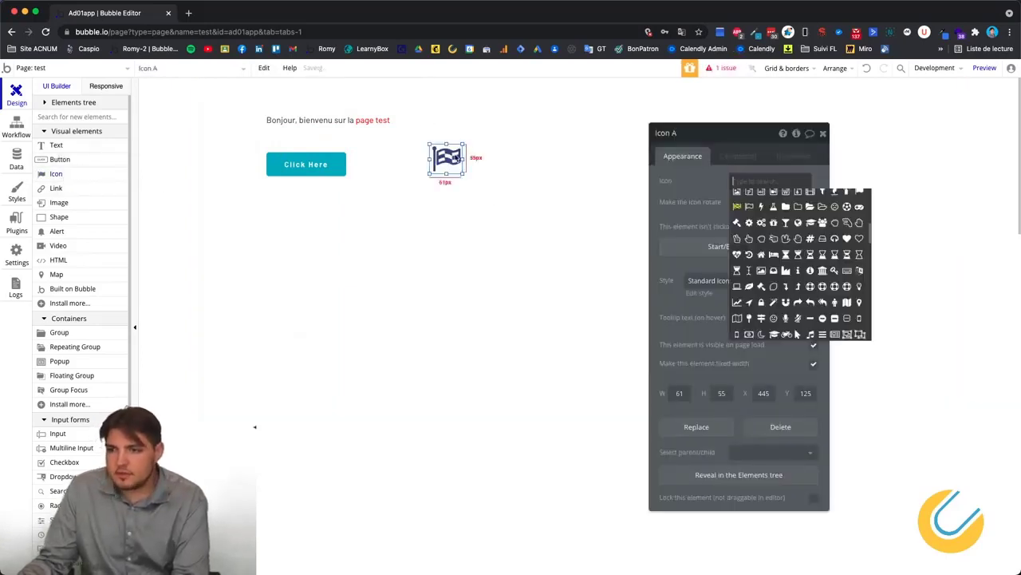
{"action": "mouse_move", "coordinate": [452, 142]}
{"action": "left_mouse_down"}
{"action": "mouse_move", "coordinate": [467, 159]}
{"action": "mouse_move", "coordinate": [453, 122]}
{"action": "mouse_move", "coordinate": [448, 130]}
{"action": "left_mouse_up"}
Try the anchor, user-md and envelope-open symbols on the icon element.
{"action": "left_click", "coordinate": [771, 180]}
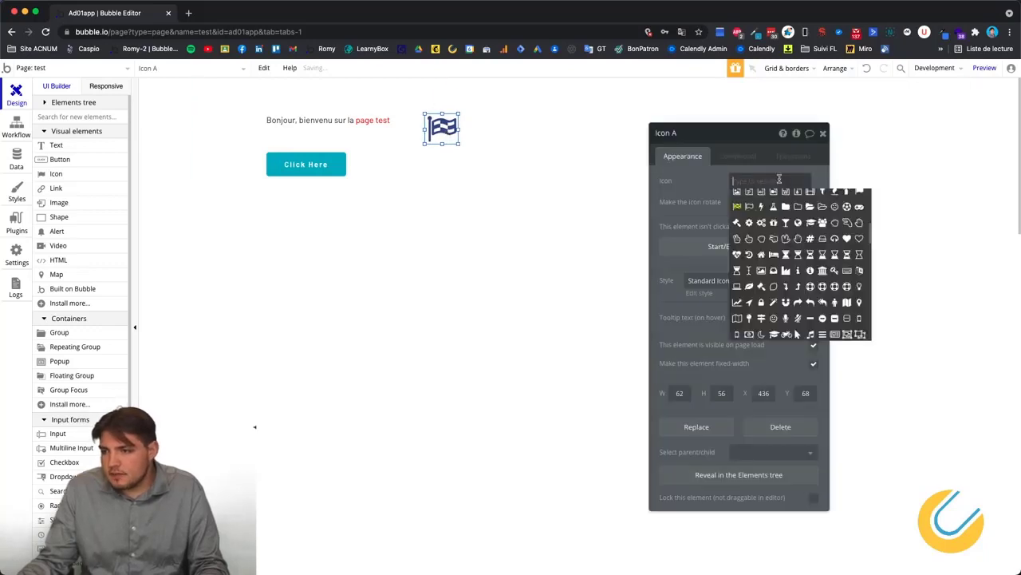
{"action": "left_click", "coordinate": [786, 245]}
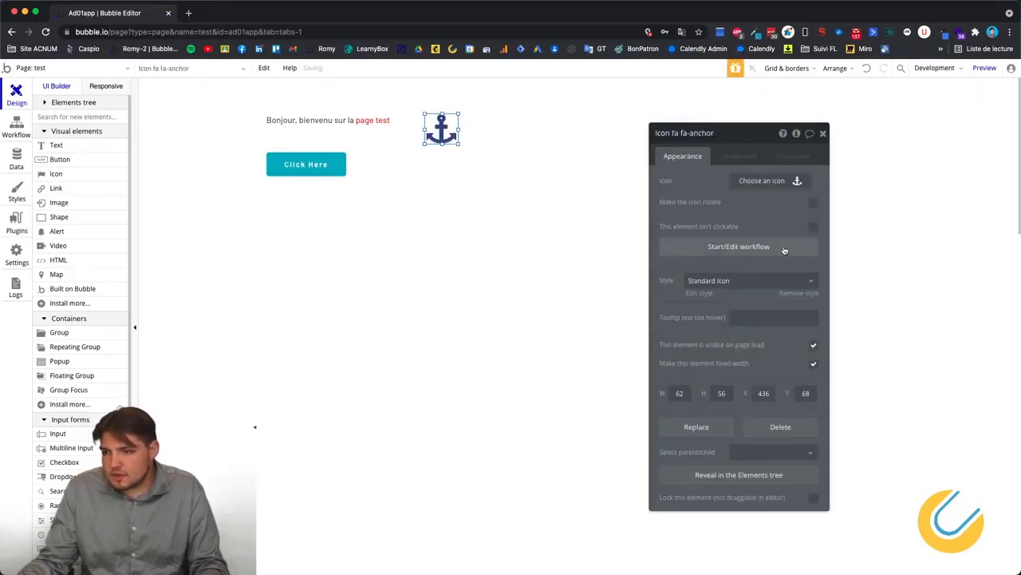
{"action": "left_click", "coordinate": [764, 185]}
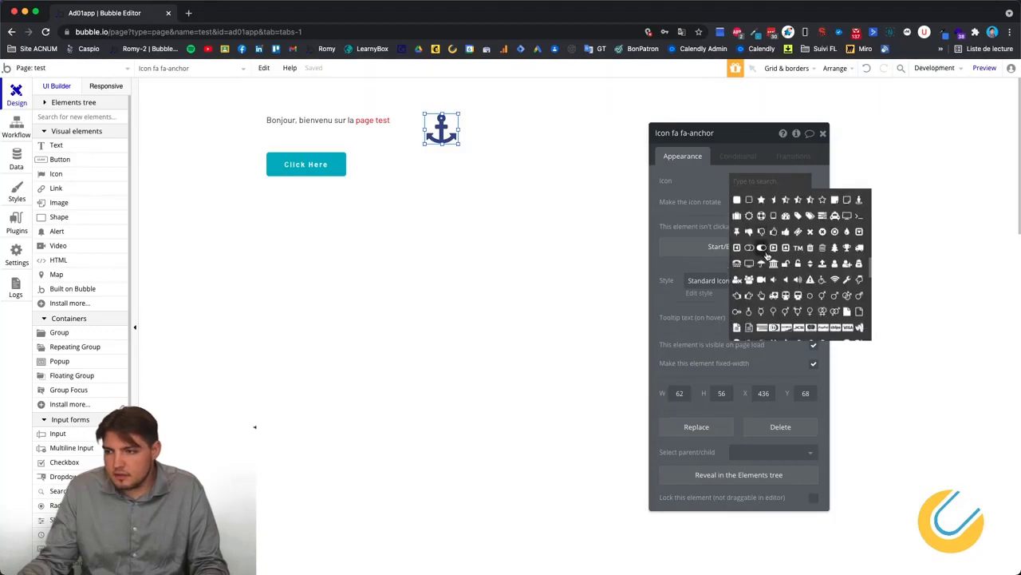
{"action": "left_click", "coordinate": [764, 252]}
{"action": "left_click", "coordinate": [764, 180]}
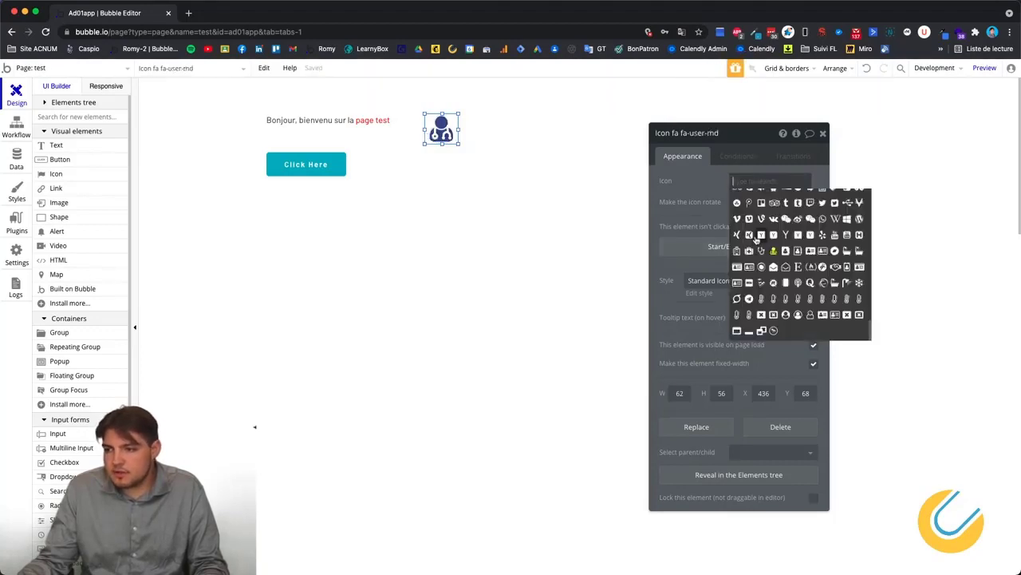
{"action": "left_click", "coordinate": [786, 267]}
Set the icon element's symbol to fa-glide and reselect the element on the page.
{"action": "left_click", "coordinate": [766, 181]}
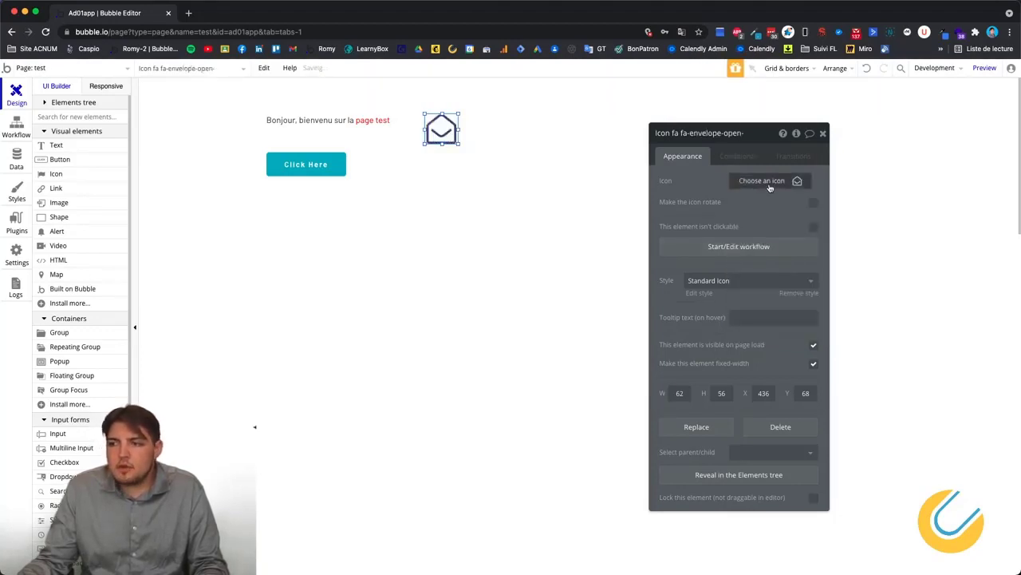
{"action": "scroll", "coordinate": [770, 250], "scroll_direction": "up", "scroll_amount": 2}
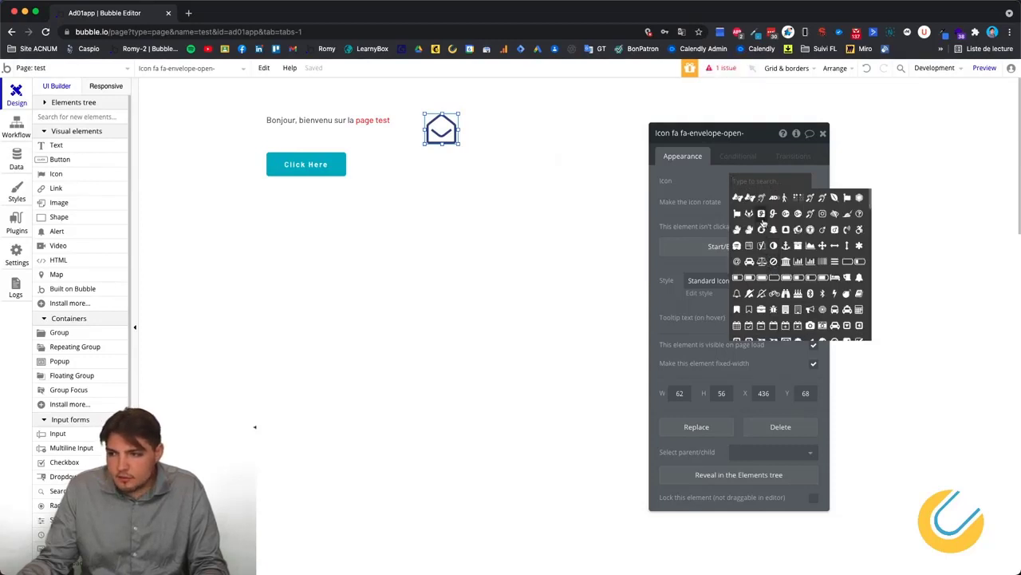
{"action": "left_click", "coordinate": [763, 222]}
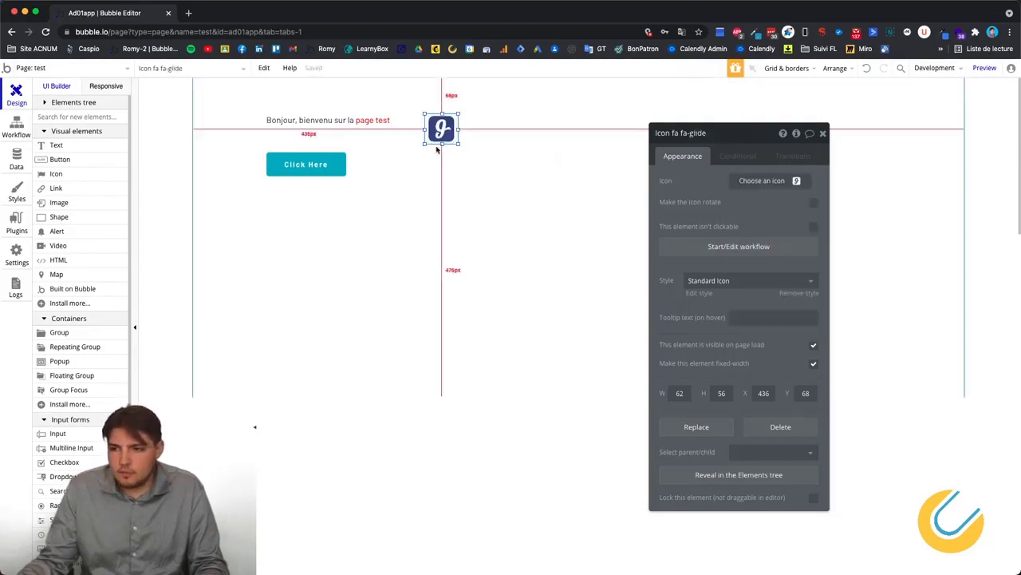
{"action": "left_click", "coordinate": [500, 152]}
{"action": "left_click", "coordinate": [443, 131]}
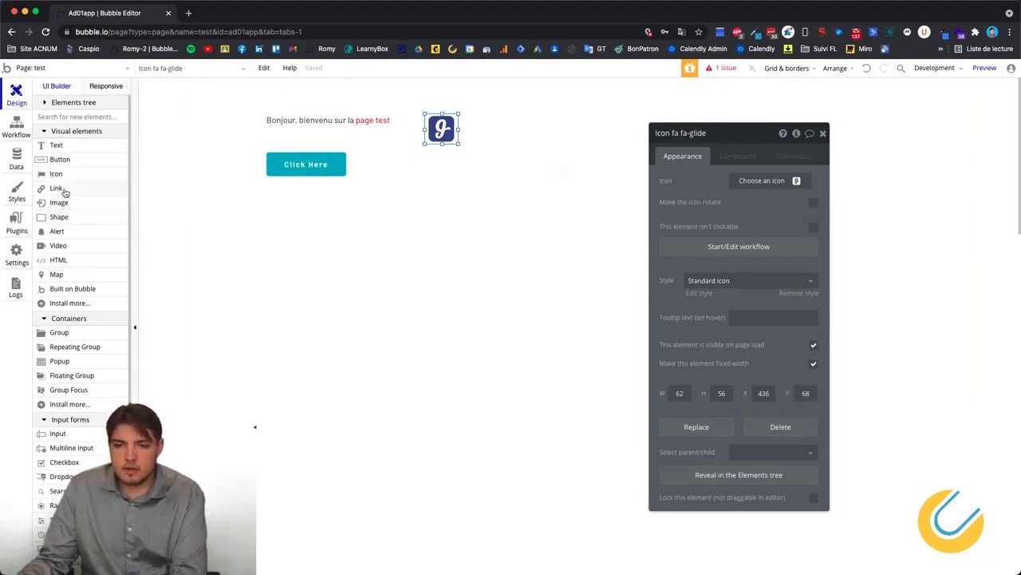
Place a default-size link below the "Click Here" button and set its text to "Ouvrir un élément".
{"action": "left_click", "coordinate": [61, 192]}
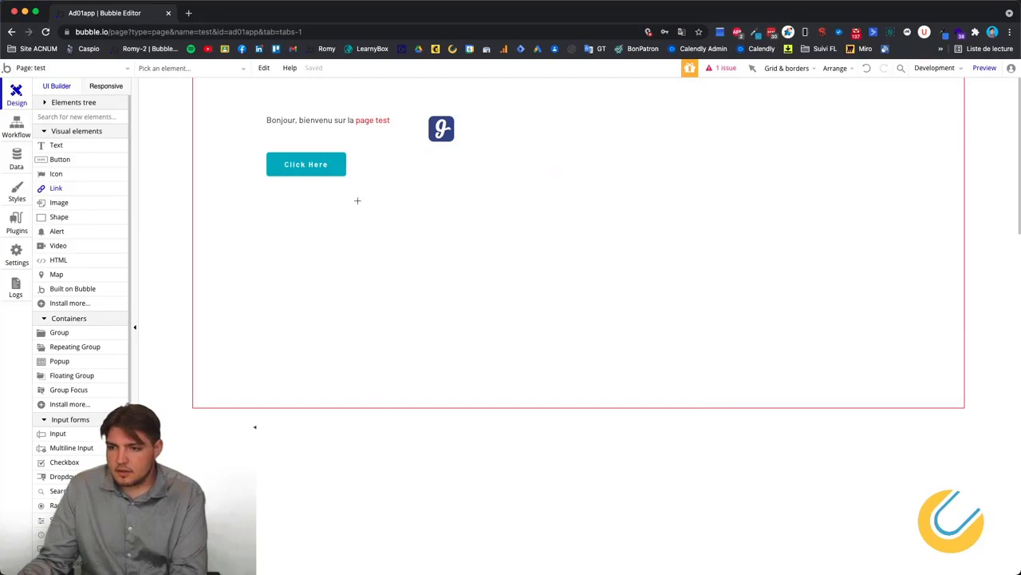
{"action": "left_click", "coordinate": [280, 206]}
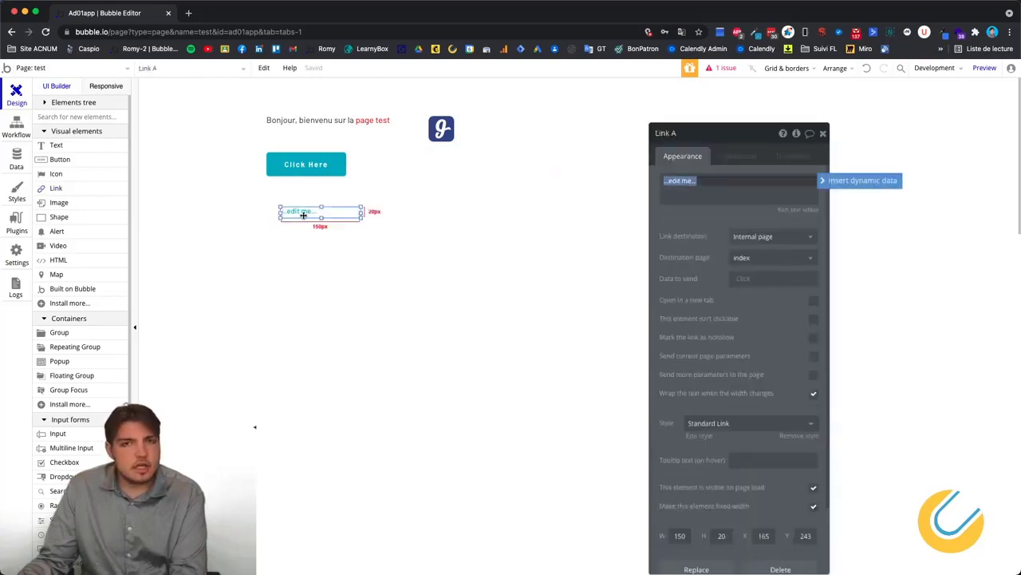
{"action": "type", "text": "Ouvrir un élément"}
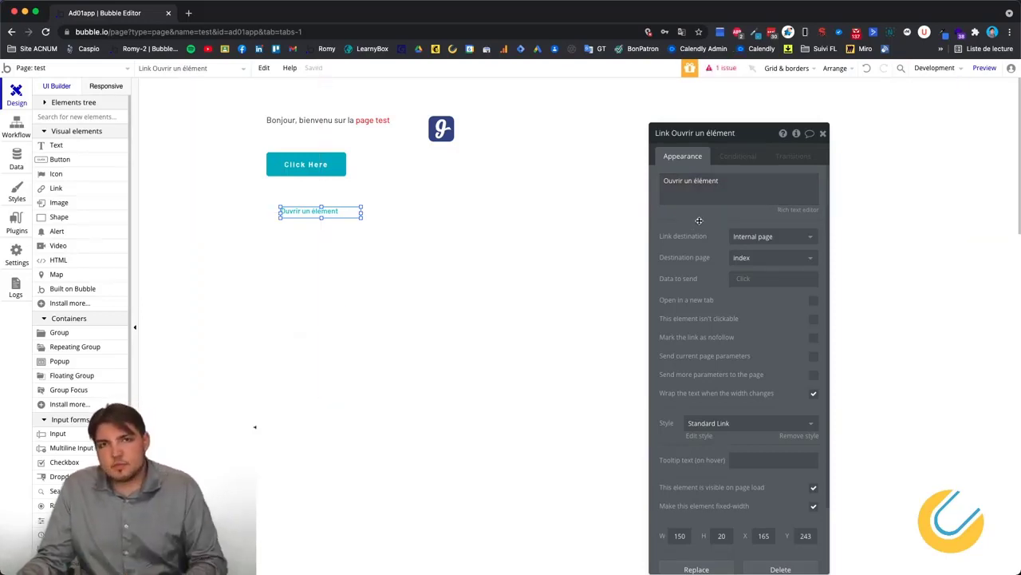
Change the "Ouvrir un élément" link's destination type to External URL.
{"action": "left_click_drag", "start_coordinate": [761, 133], "coordinate": [627, 97]}
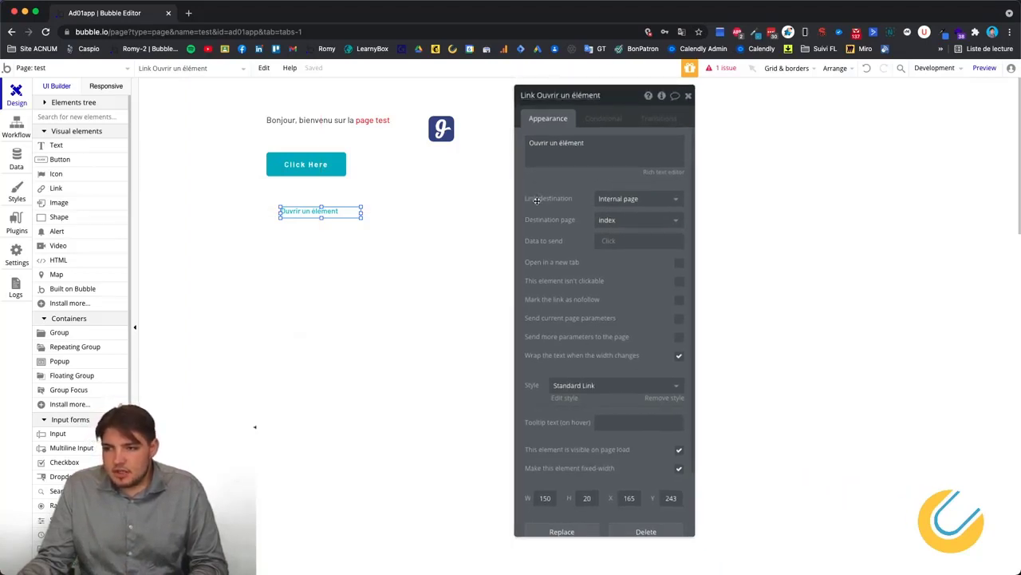
{"action": "left_click", "coordinate": [651, 205]}
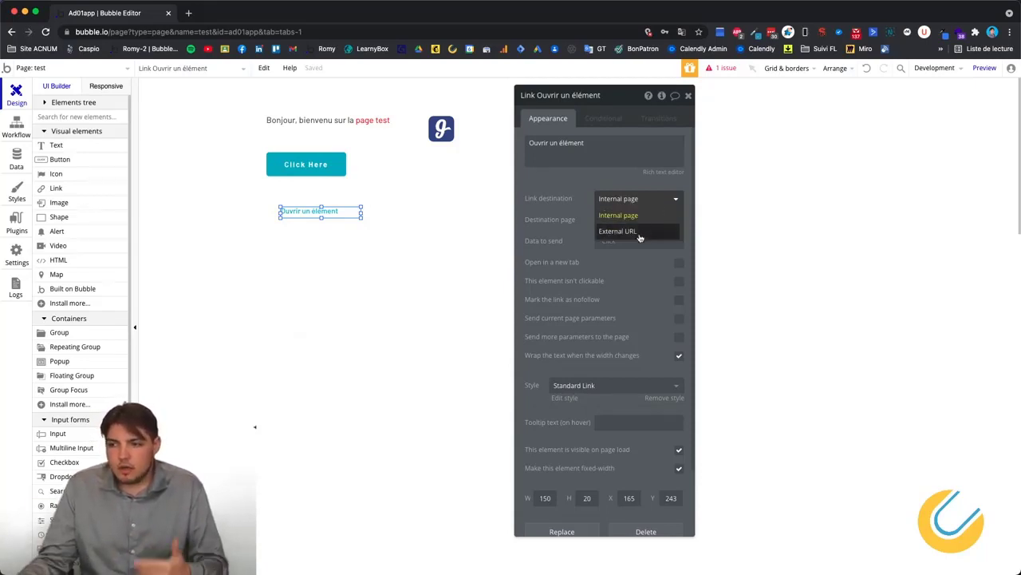
{"action": "left_click", "coordinate": [639, 231]}
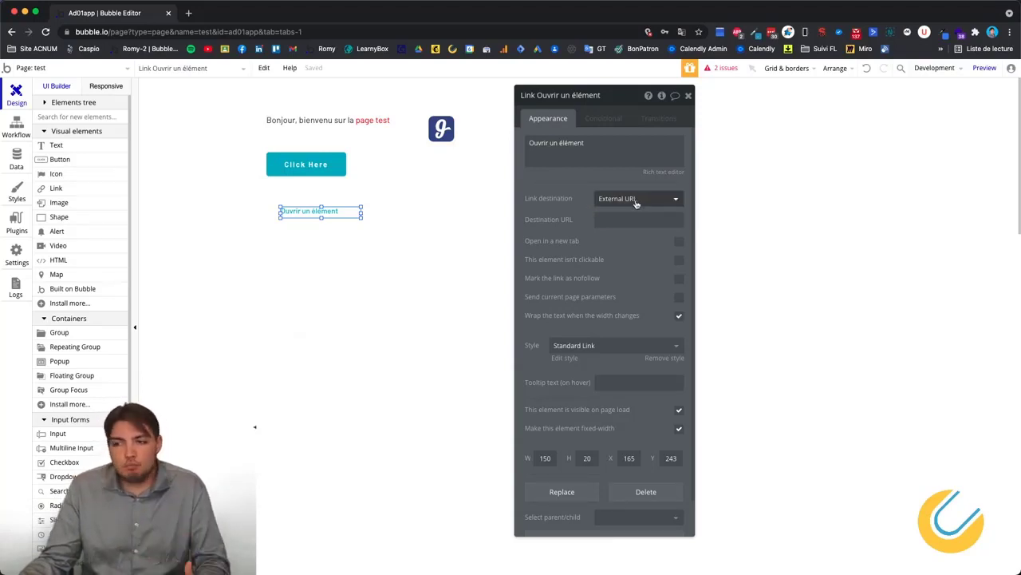
Copy the web address of the academy-numerique.com site in a temporary browser tab and return to the Bubble editor.
{"action": "left_click", "coordinate": [189, 12]}
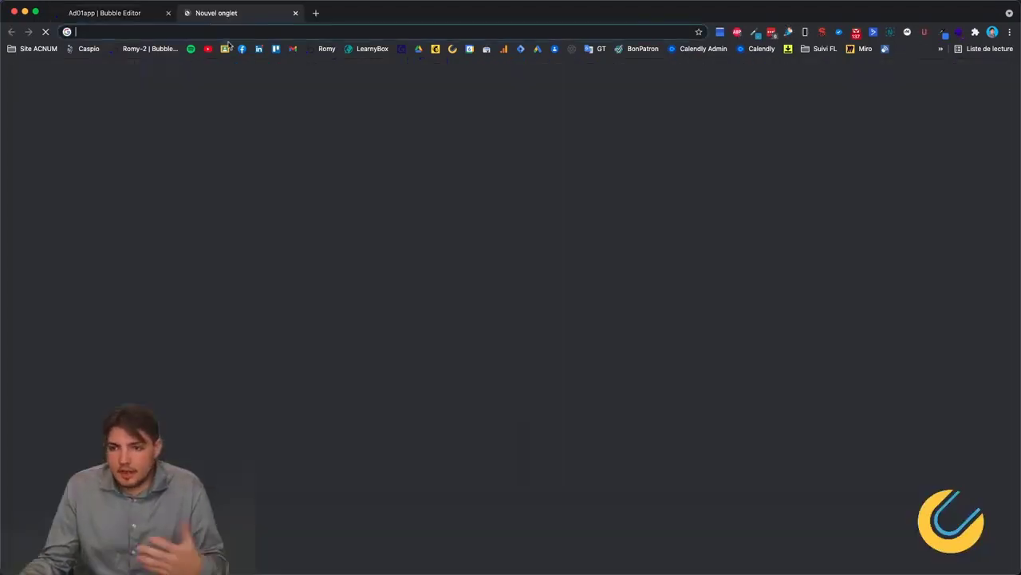
{"action": "left_click", "coordinate": [32, 49]}
{"action": "left_click", "coordinate": [202, 231]}
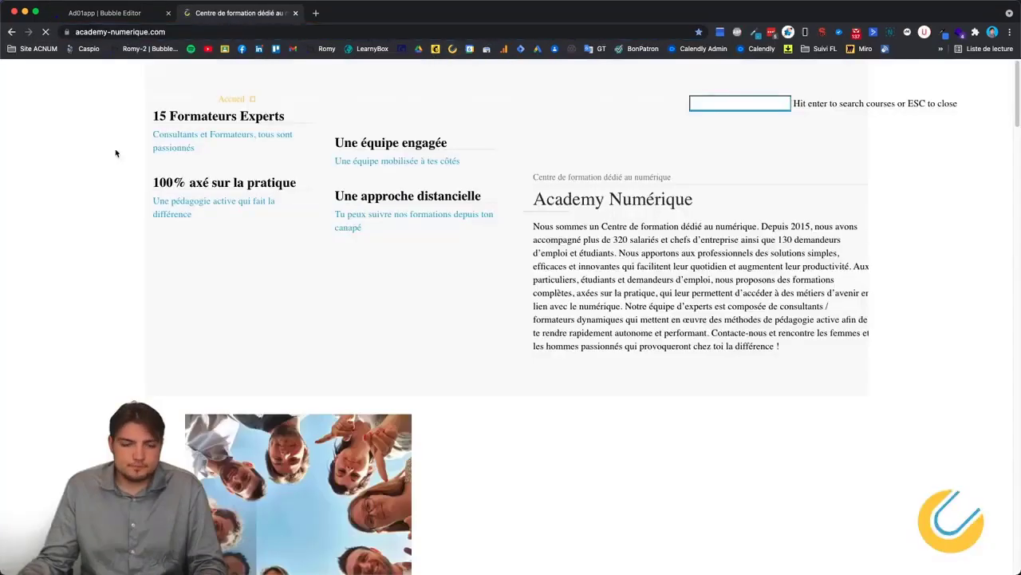
{"action": "left_click", "coordinate": [134, 32]}
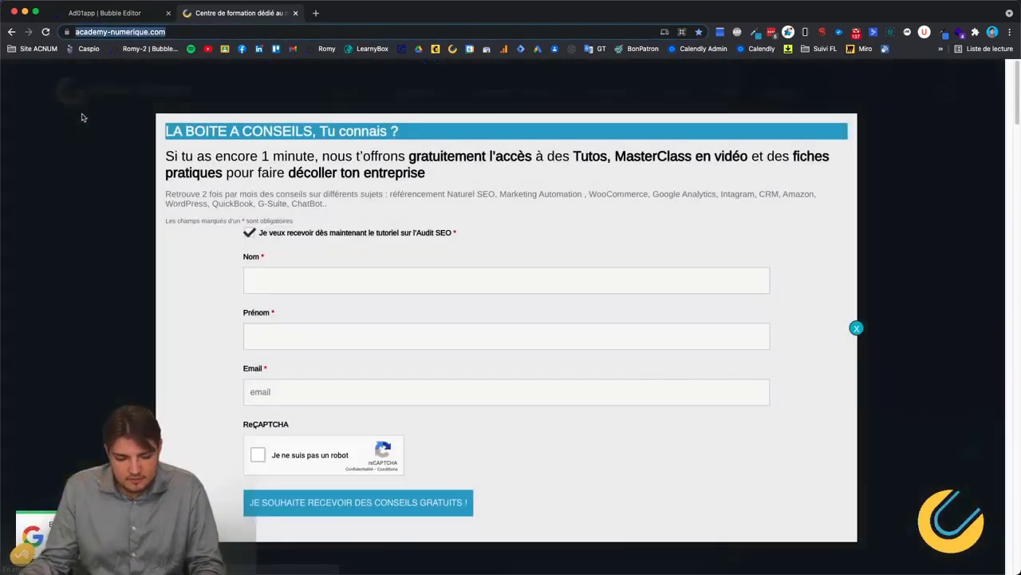
{"action": "right_click", "coordinate": [120, 32]}
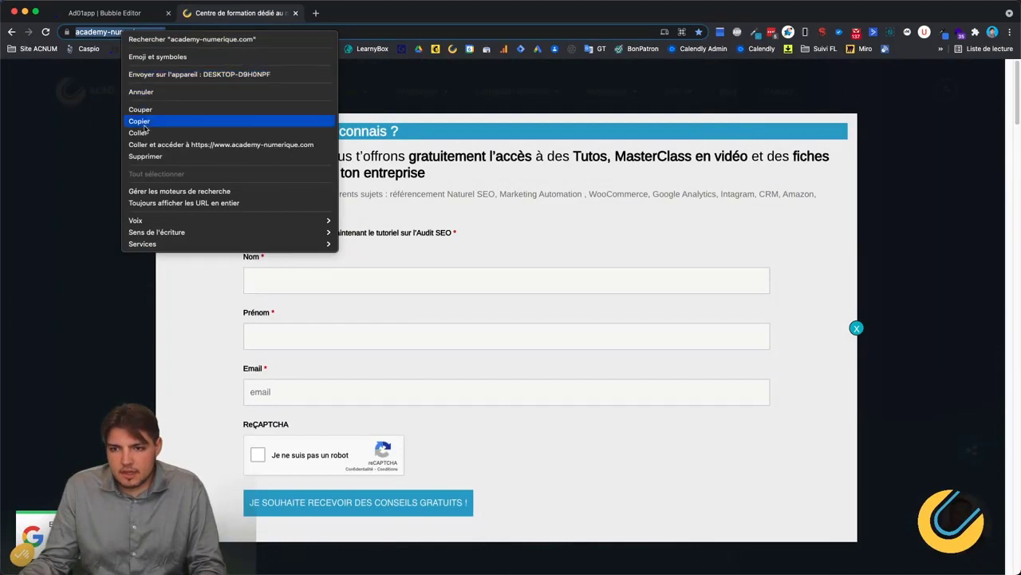
{"action": "left_click", "coordinate": [139, 126]}
{"action": "left_click", "coordinate": [295, 14]}
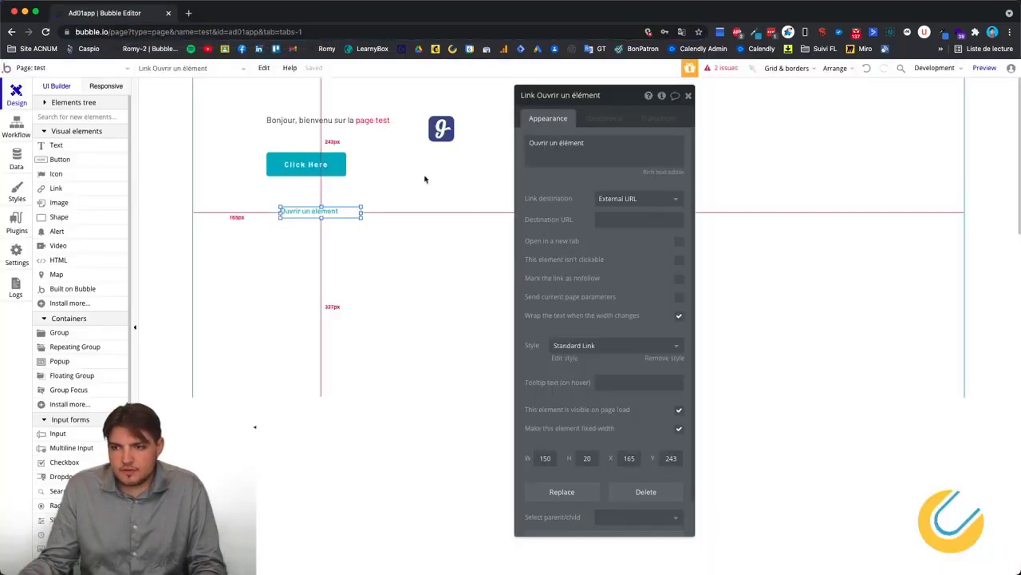
Try to paste the copied address into the link's Destination URL as an expression, and delete the pasted parts.
{"action": "left_click", "coordinate": [612, 220]}
{"action": "right_click", "coordinate": [612, 221]}
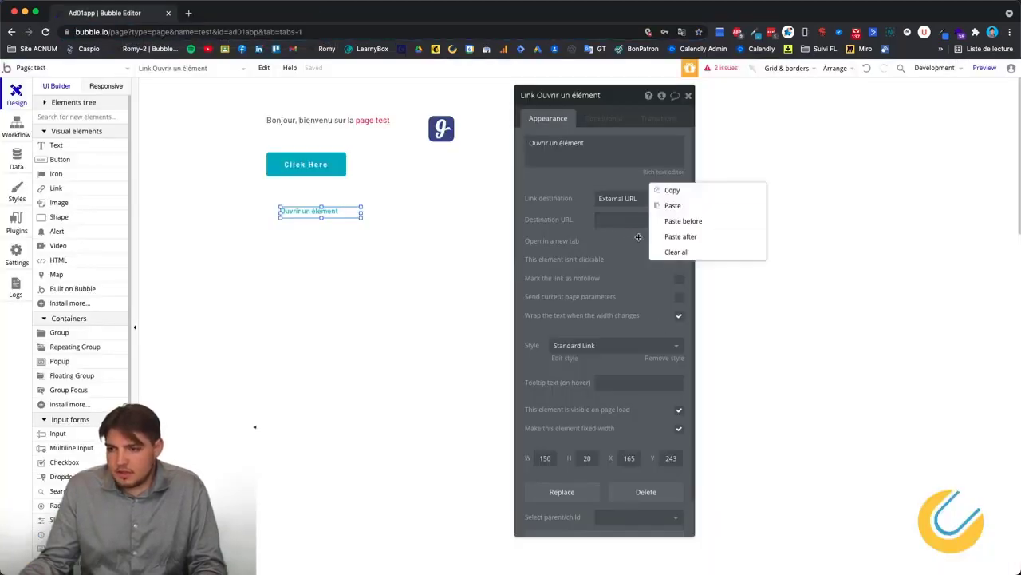
{"action": "left_click", "coordinate": [673, 206]}
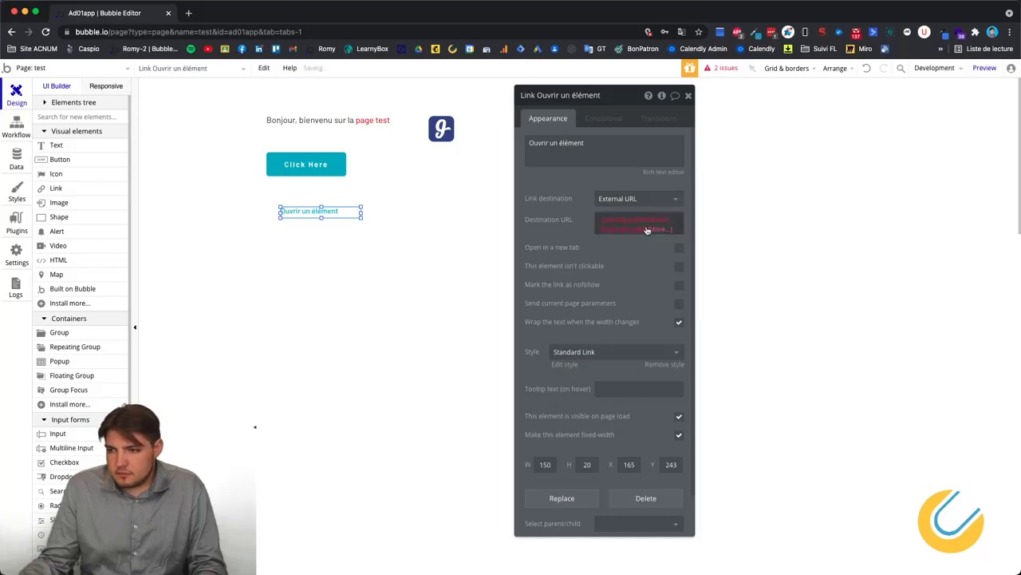
{"action": "left_click", "coordinate": [619, 227]}
{"action": "left_click", "coordinate": [619, 223]}
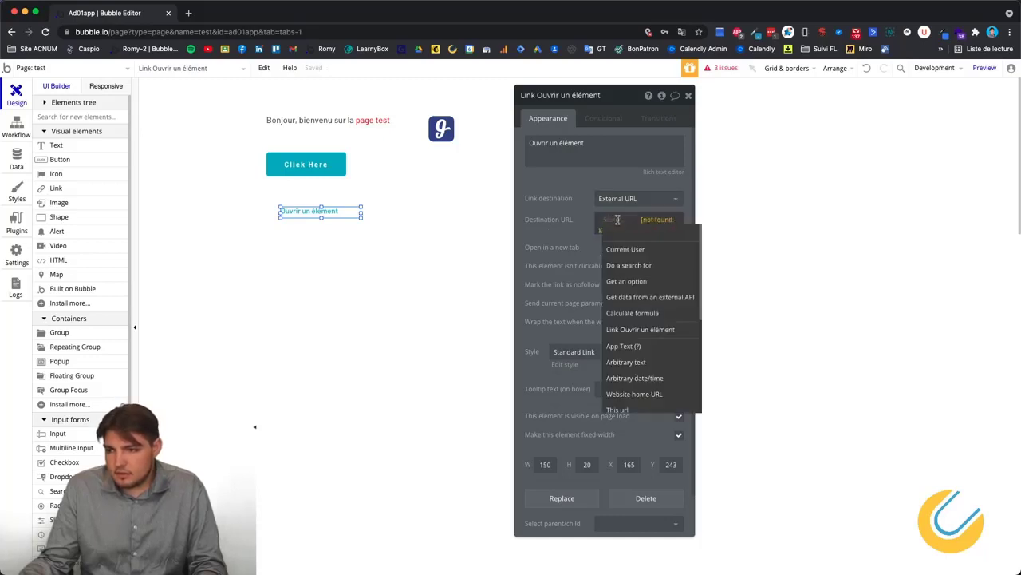
{"action": "left_click", "coordinate": [596, 225]}
{"action": "left_click", "coordinate": [674, 229]}
{"action": "key", "text": "BackSpace"}
{"action": "key", "text": "BackSpace"}
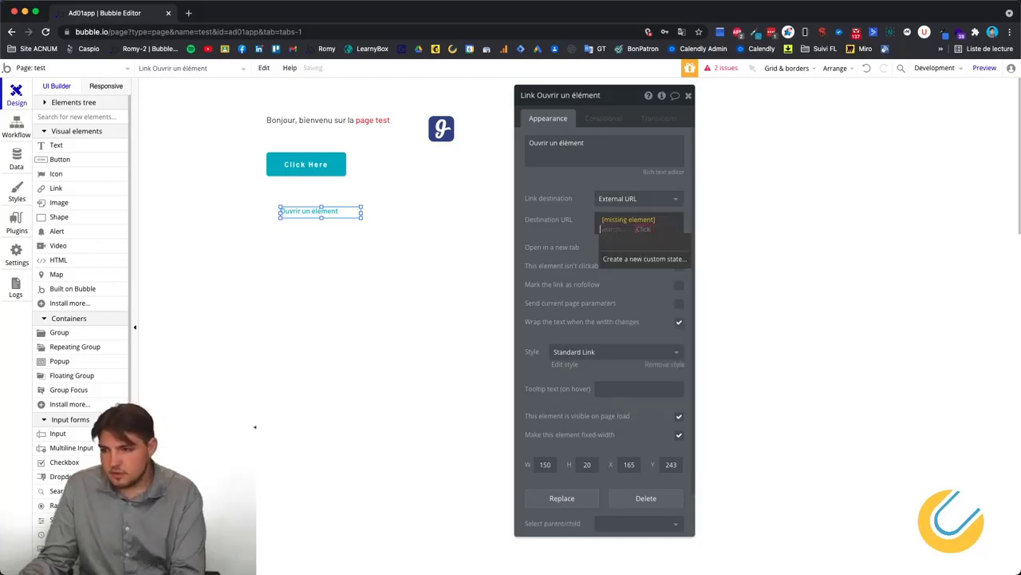
Try to paste the copied address into the dynamic data search of the Destination URL and look through the data sources.
{"action": "key", "text": "super+v"}
{"action": "left_click", "coordinate": [587, 223]}
{"action": "left_click", "coordinate": [609, 220]}
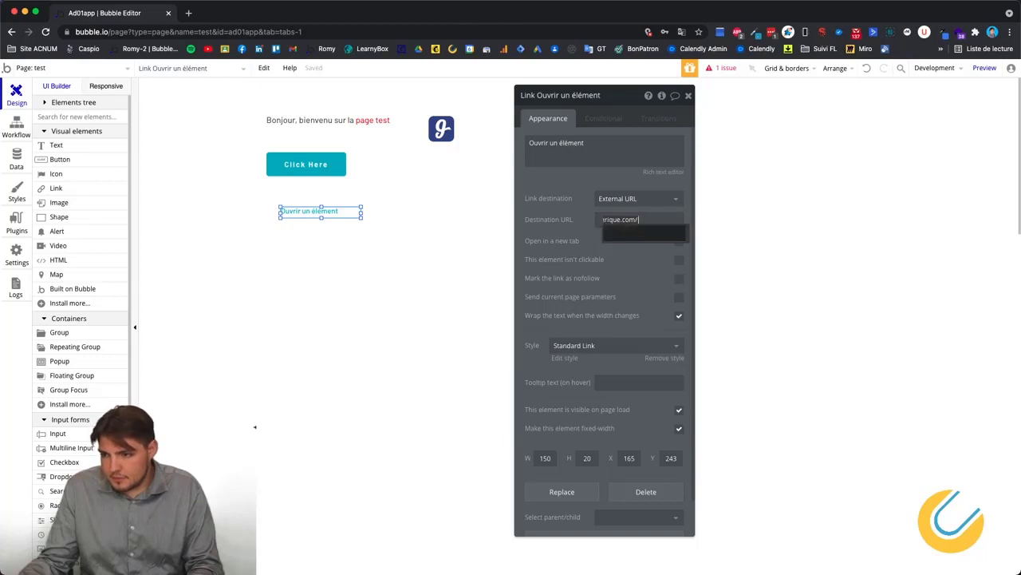
{"action": "left_click", "coordinate": [636, 231]}
{"action": "left_click", "coordinate": [633, 219]}
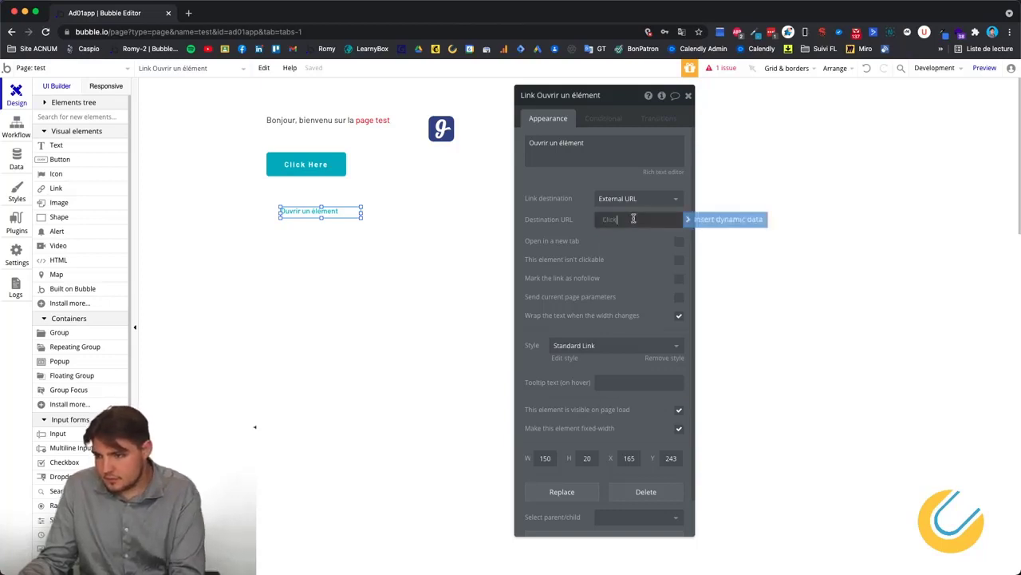
{"action": "left_click", "coordinate": [613, 222]}
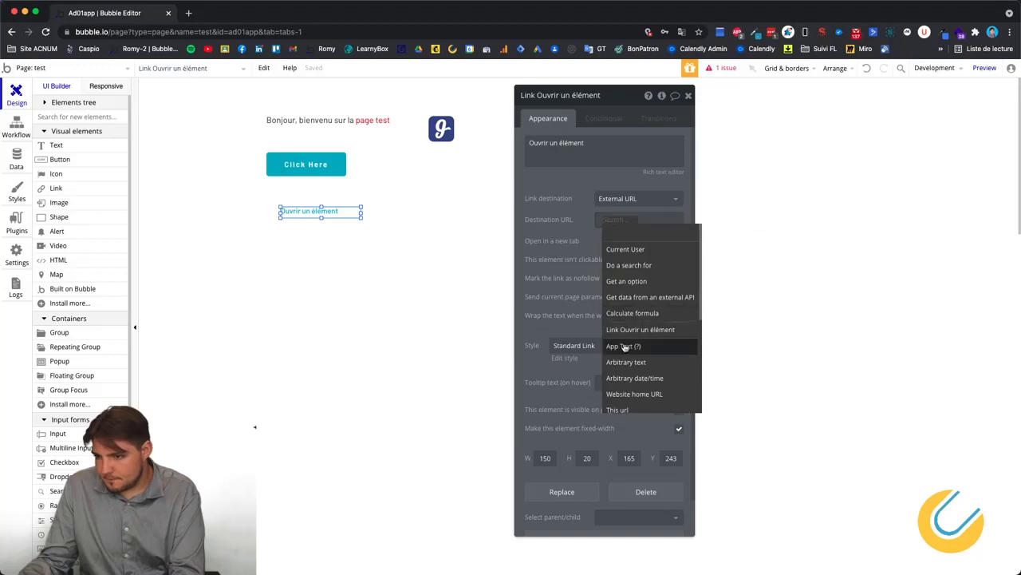
{"action": "mouse_move", "coordinate": [624, 331]}
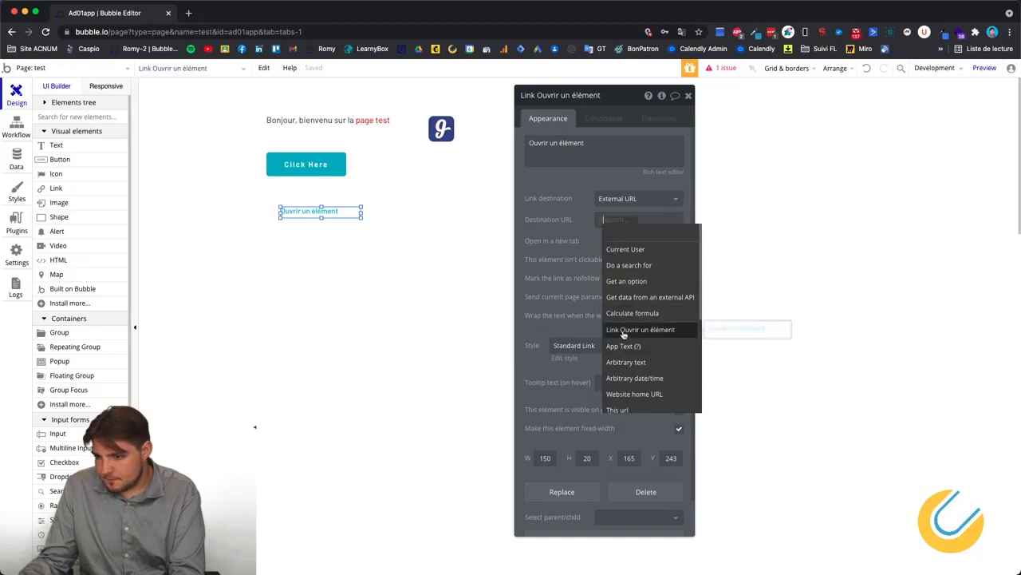
{"action": "left_click", "coordinate": [583, 216]}
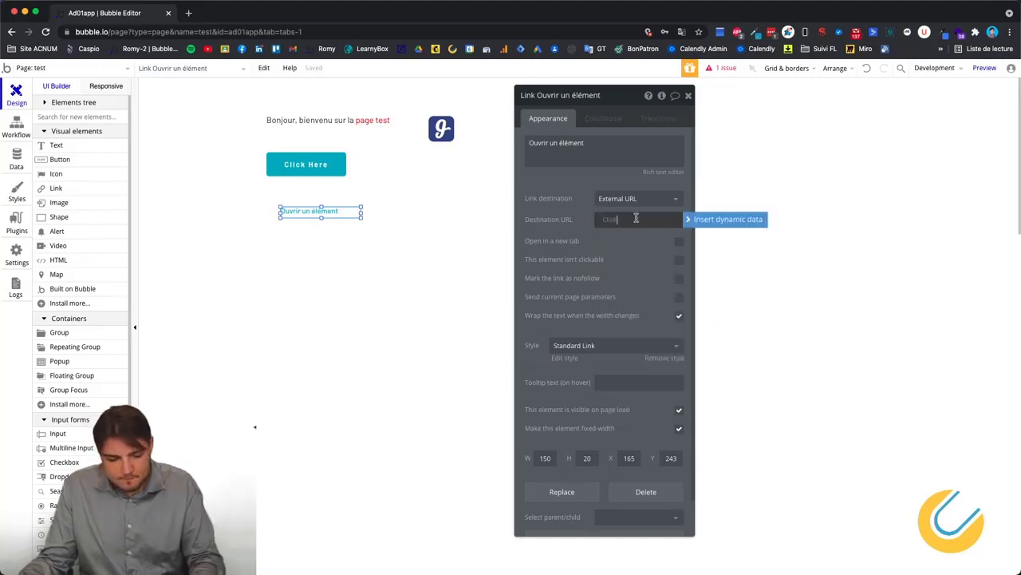
{"action": "left_click", "coordinate": [583, 233]}
{"action": "left_click", "coordinate": [607, 222]}
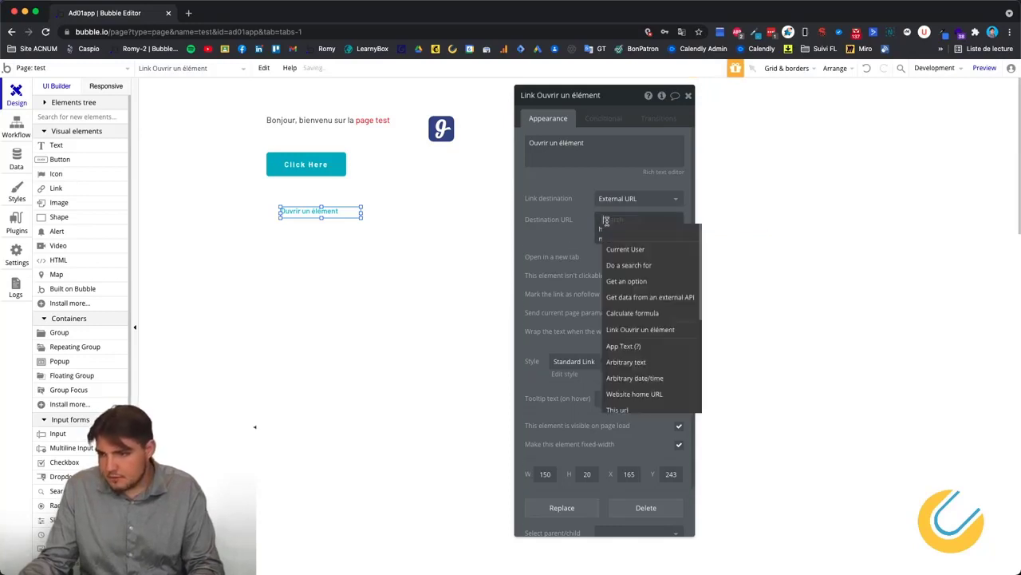
{"action": "left_click", "coordinate": [582, 233]}
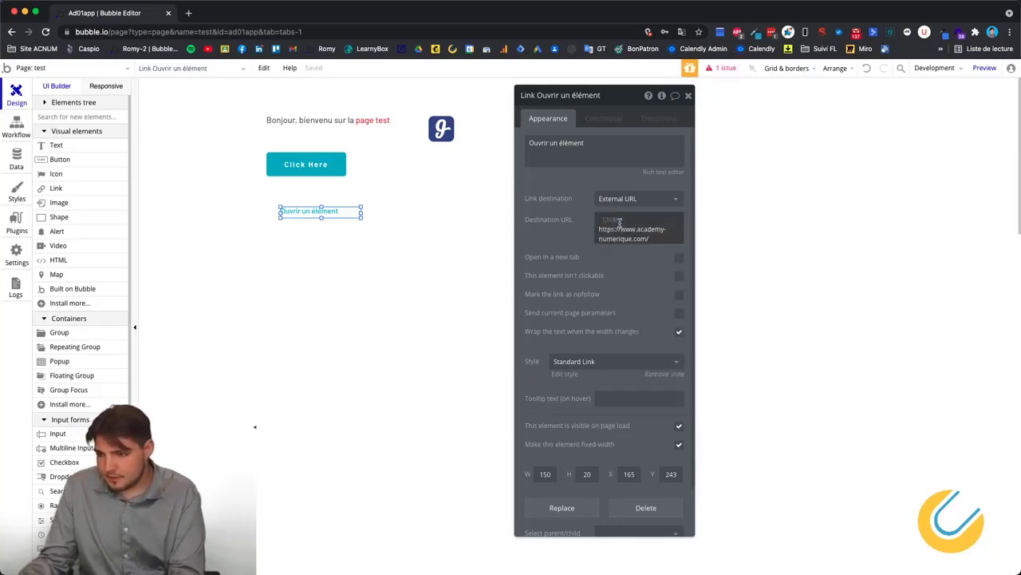
Insert the dynamic value This url in front of the static address in the Destination URL.
{"action": "left_click", "coordinate": [607, 221]}
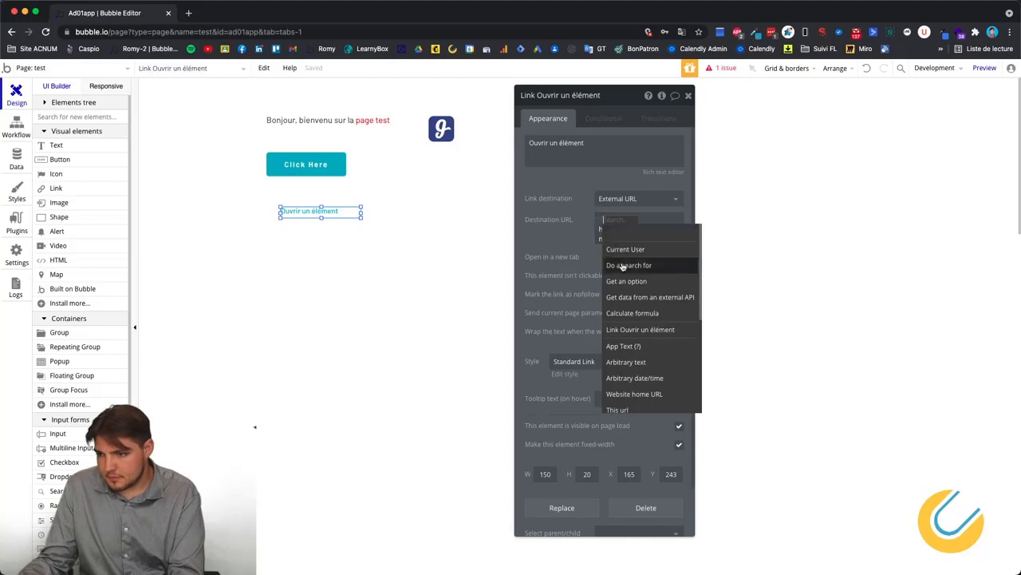
{"action": "scroll", "coordinate": [636, 351], "scroll_direction": "down", "scroll_amount": 3}
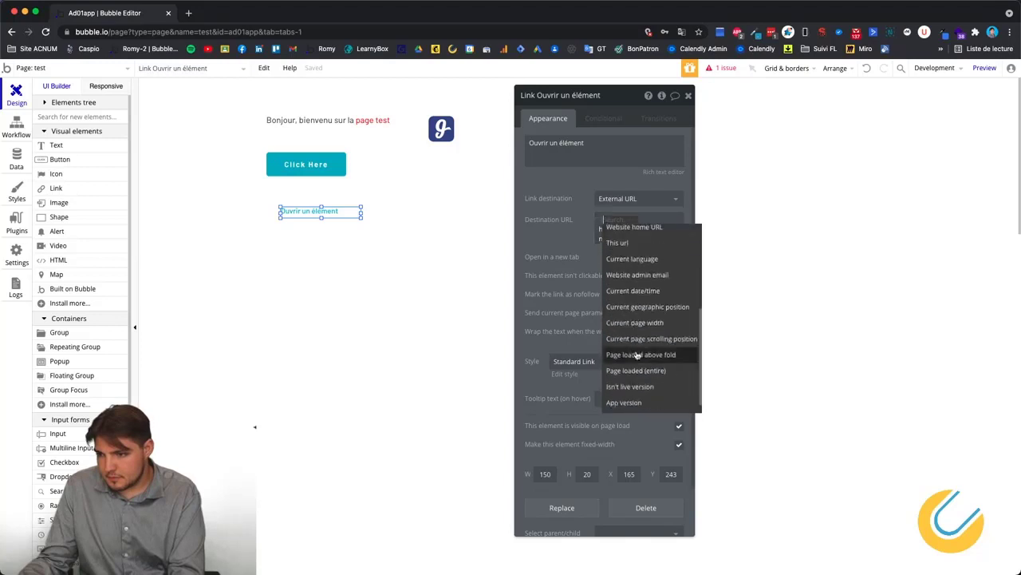
{"action": "left_click", "coordinate": [630, 243]}
{"action": "left_click", "coordinate": [531, 229]}
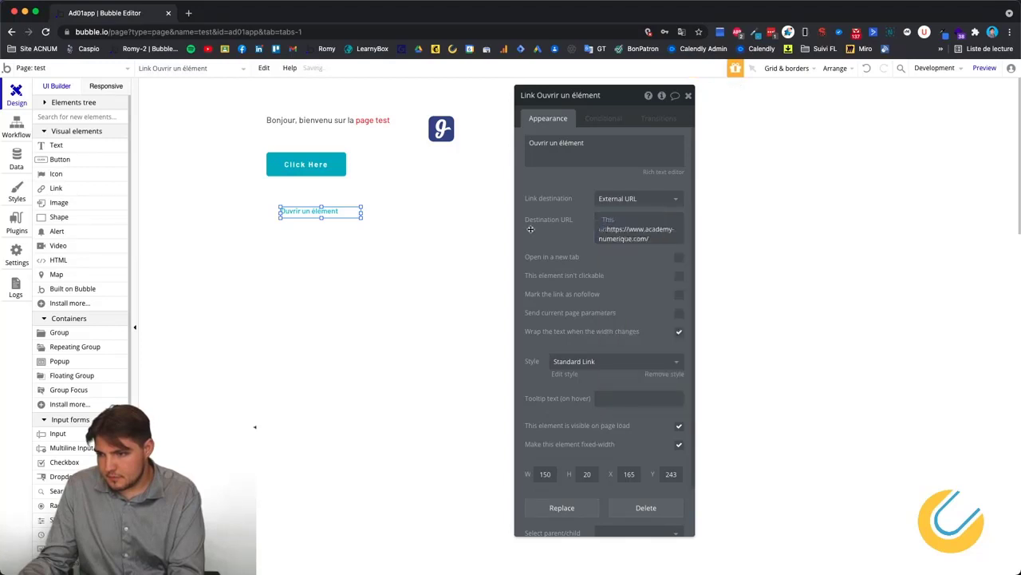
Copy the static address out of the Destination URL and clear the field.
{"action": "triple_click", "coordinate": [614, 231]}
{"action": "key", "text": "super+c"}
{"action": "key", "text": "BackSpace"}
{"action": "left_click", "coordinate": [647, 229]}
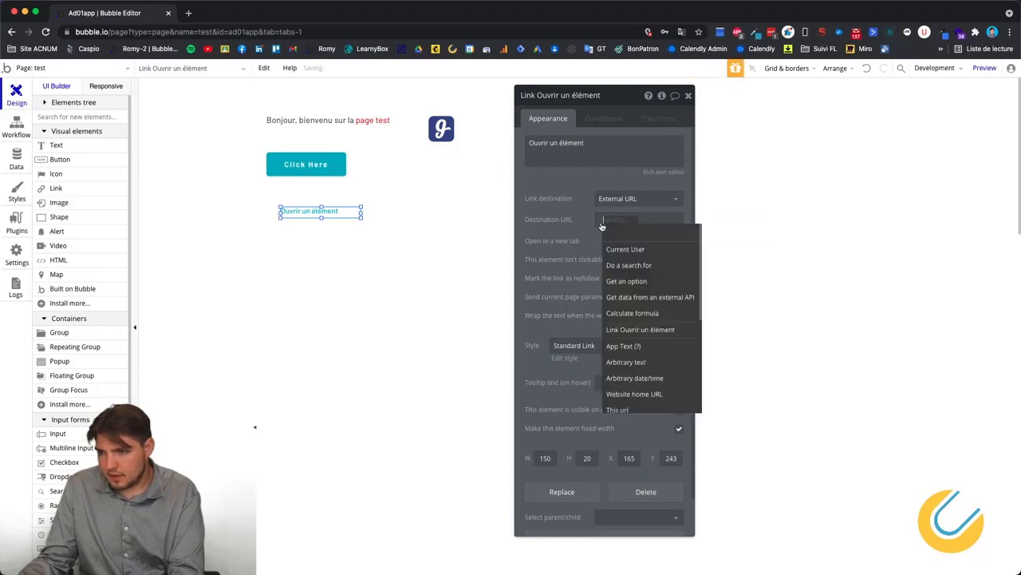
{"action": "scroll", "coordinate": [625, 321], "scroll_direction": "down", "scroll_amount": 2}
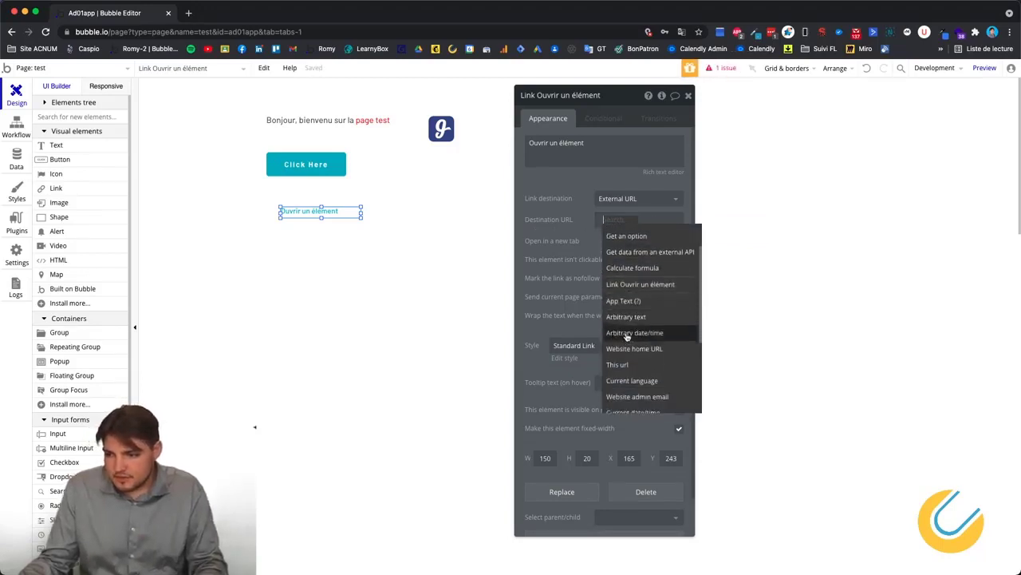
{"action": "left_click", "coordinate": [571, 216]}
Set the link's Destination URL to the dynamic value This url.
{"action": "left_click", "coordinate": [610, 220]}
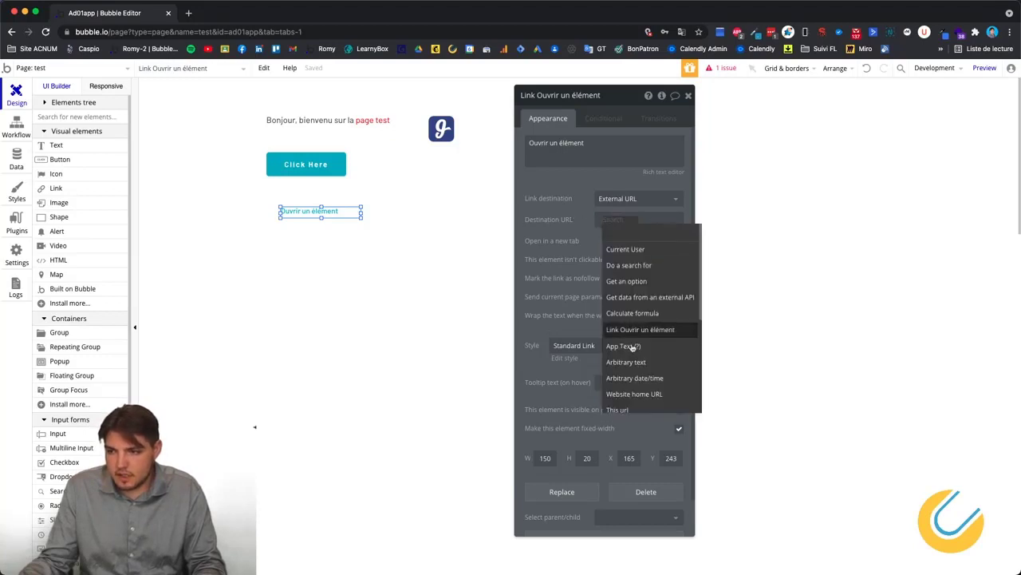
{"action": "scroll", "coordinate": [623, 356], "scroll_direction": "down", "scroll_amount": 1}
{"action": "left_click", "coordinate": [630, 336]}
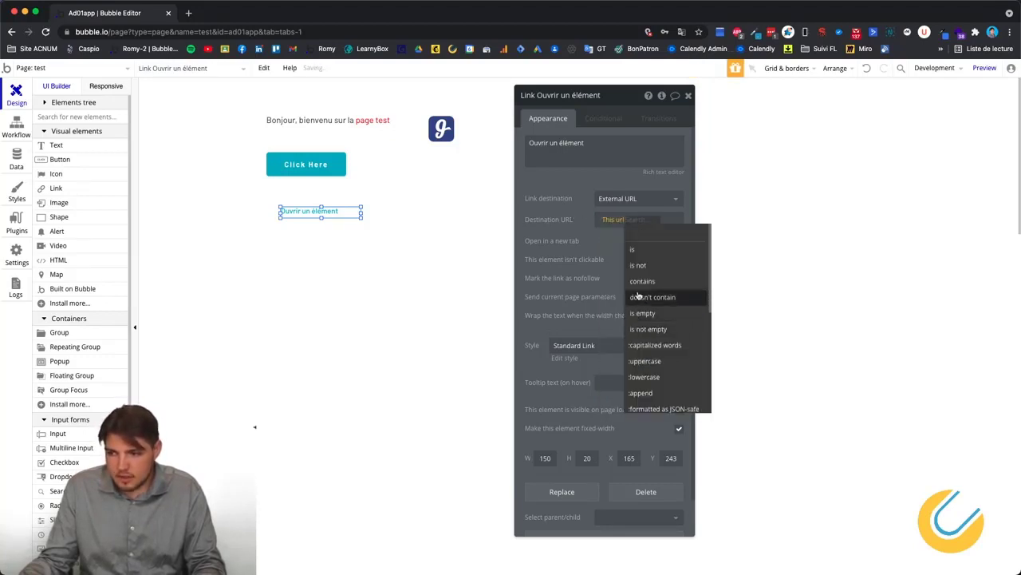
{"action": "left_click", "coordinate": [613, 238]}
{"action": "left_click", "coordinate": [596, 235]}
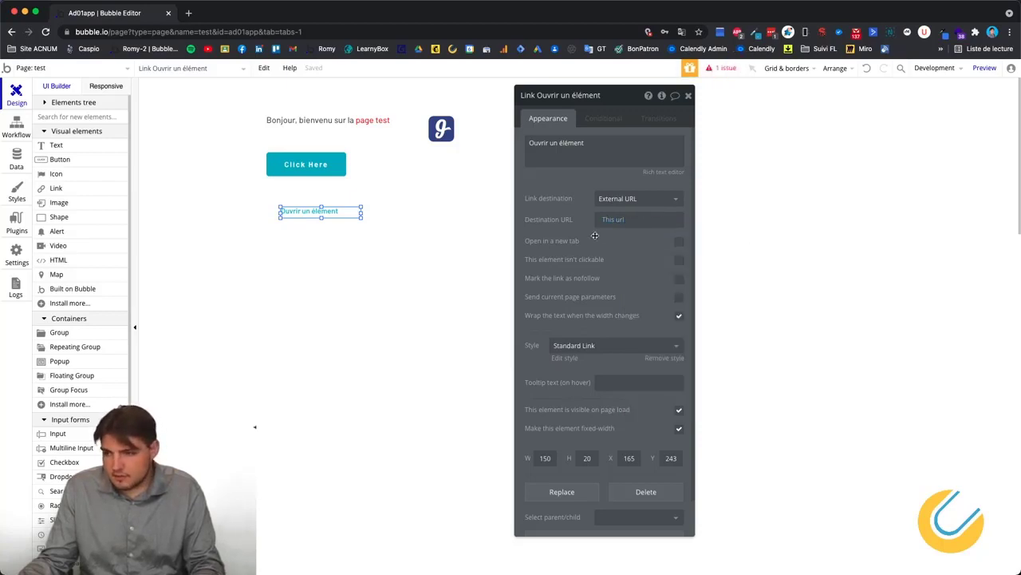
{"action": "left_click", "coordinate": [645, 221]}
{"action": "scroll", "coordinate": [621, 341], "scroll_direction": "down", "scroll_amount": 2}
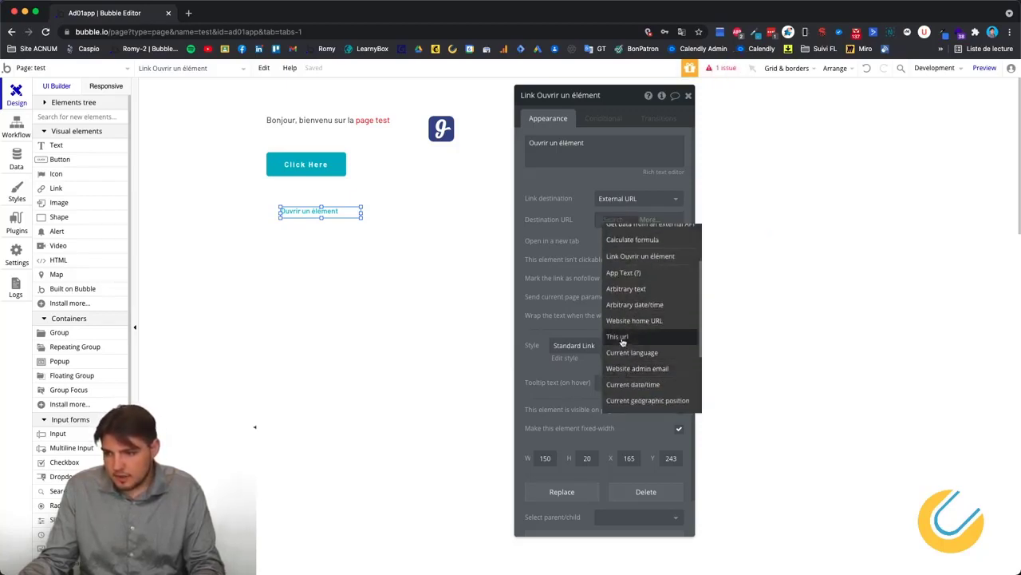
{"action": "left_click", "coordinate": [622, 339]}
{"action": "left_click", "coordinate": [636, 254]}
{"action": "key", "text": "super+v"}
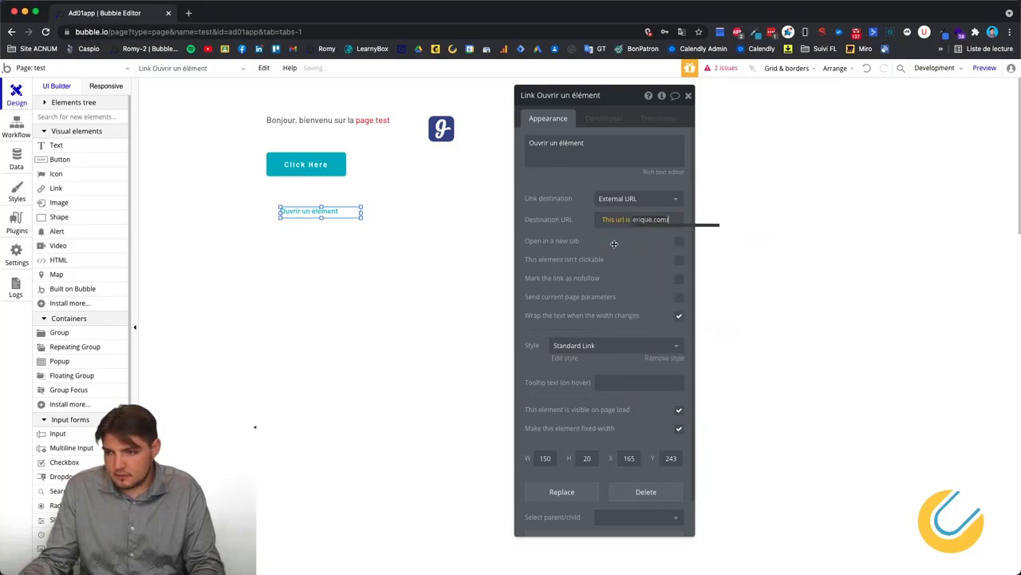
{"action": "left_click", "coordinate": [593, 238]}
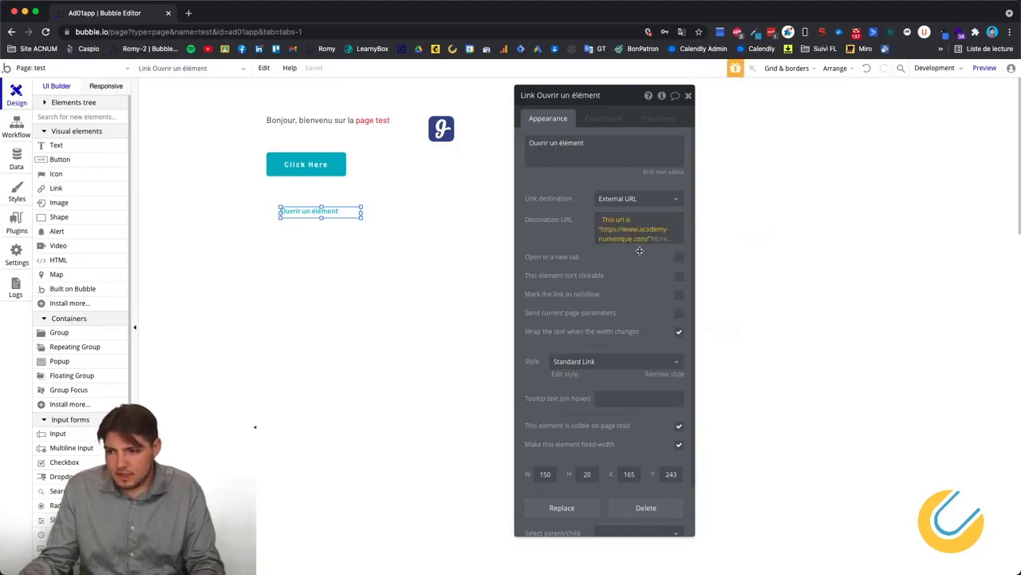
{"action": "left_click", "coordinate": [610, 224]}
{"action": "left_click", "coordinate": [542, 241]}
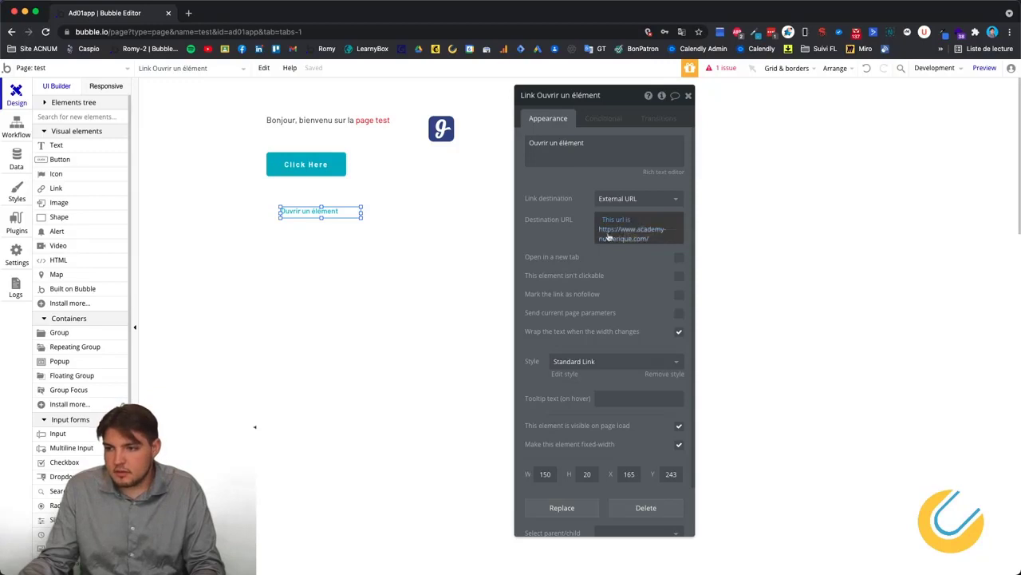
{"action": "left_click", "coordinate": [653, 199]}
{"action": "left_click", "coordinate": [653, 200]}
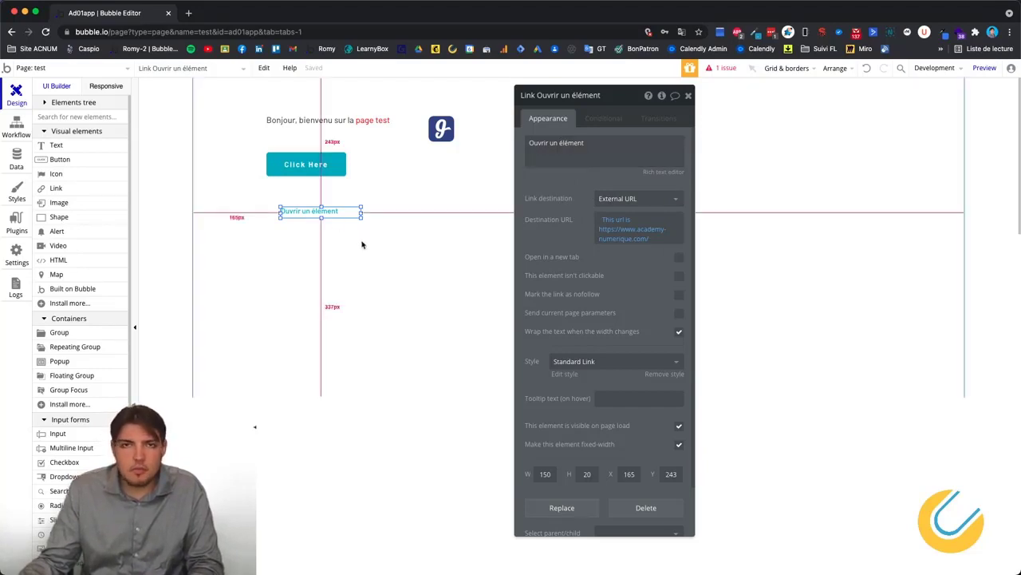
Place a second default-size link below the "Ouvrir un élément" link, at about X 168, Y 303.
{"action": "left_click_drag", "start_coordinate": [643, 102], "coordinate": [725, 105]}
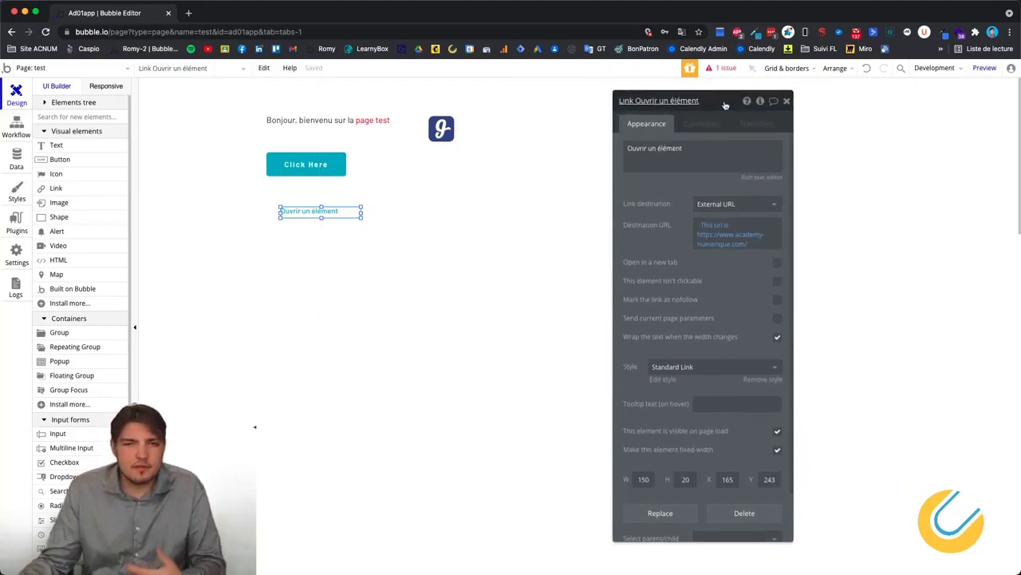
{"action": "left_click", "coordinate": [56, 187]}
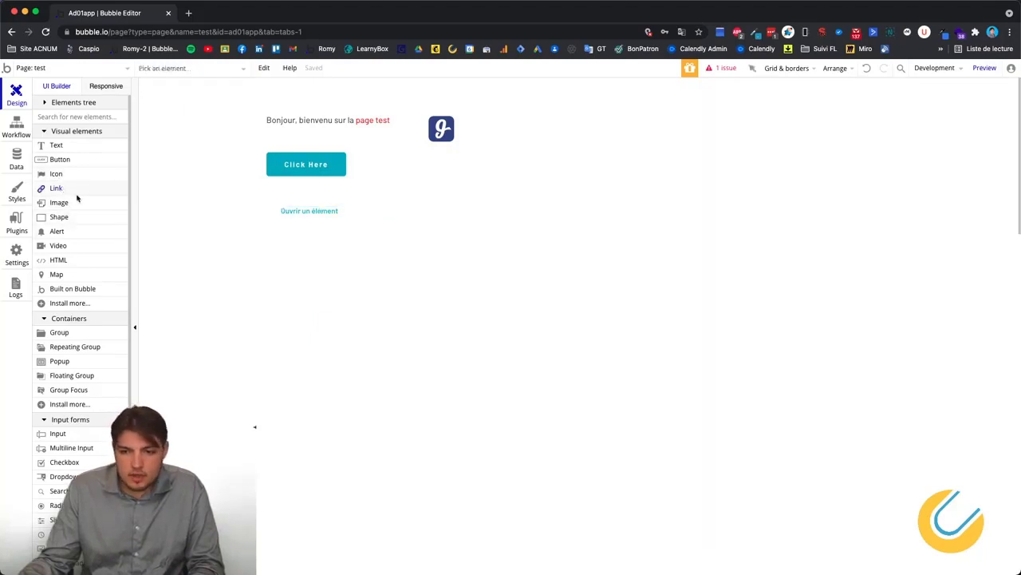
{"action": "left_click", "coordinate": [281, 239]}
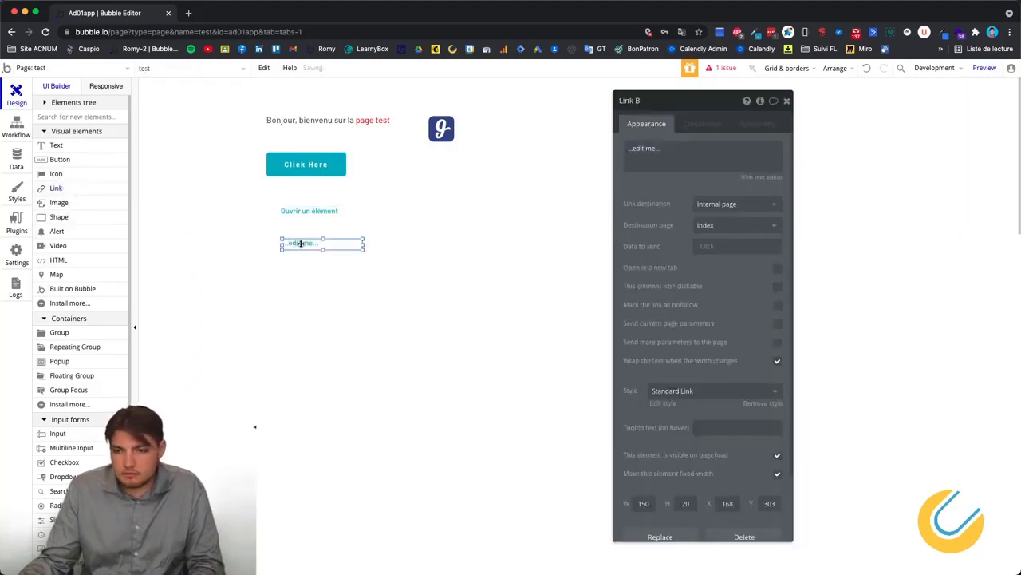
Point the new link to the internal page index and set its text to "retour à l'index".
{"action": "left_click", "coordinate": [730, 205]}
{"action": "left_click", "coordinate": [731, 220]}
{"action": "left_click", "coordinate": [731, 226]}
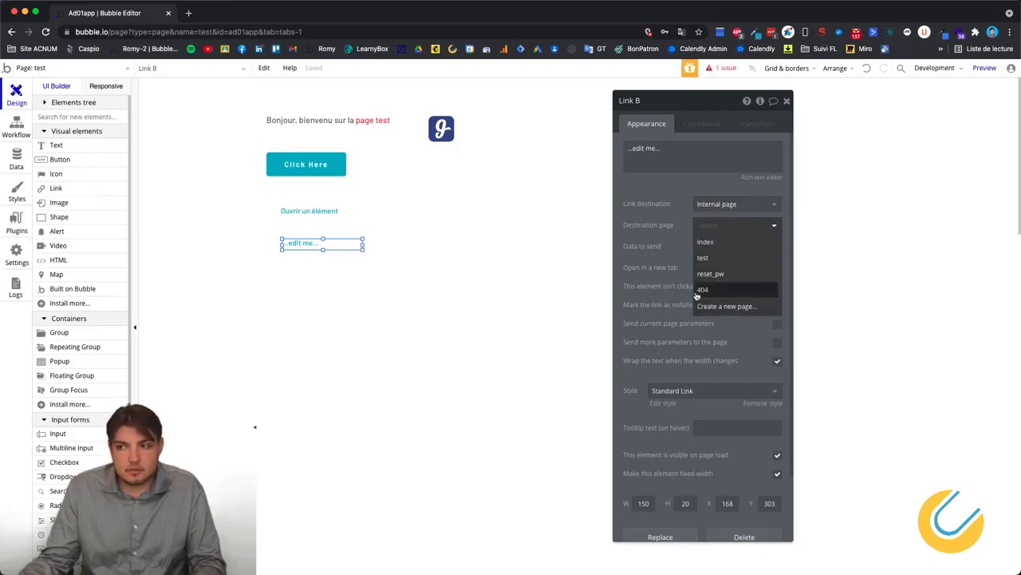
{"action": "left_click", "coordinate": [705, 241]}
{"action": "left_click", "coordinate": [697, 161]}
{"action": "type", "text": "resour à l'index"}
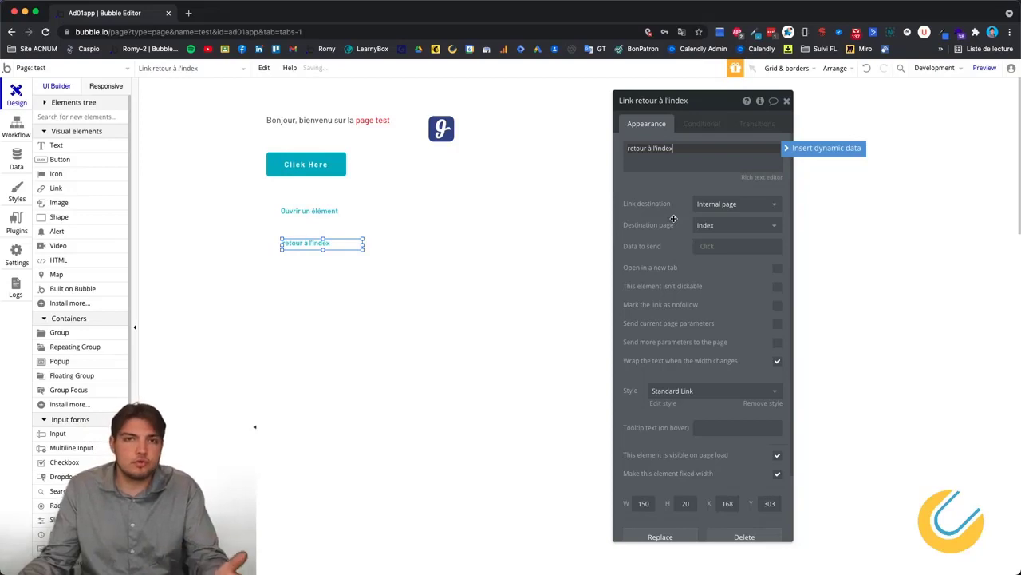
Change the ending of the link's text so it reads "retour à la paga d'accueil".
{"action": "left_click", "coordinate": [677, 164]}
{"action": "key", "text": "BackSpace"}
{"action": "key", "text": "BackSpace"}
{"action": "key", "text": "BackSpace"}
{"action": "key", "text": "BackSpace"}
{"action": "key", "text": "BackSpace"}
{"action": "key", "text": "BackSpace"}
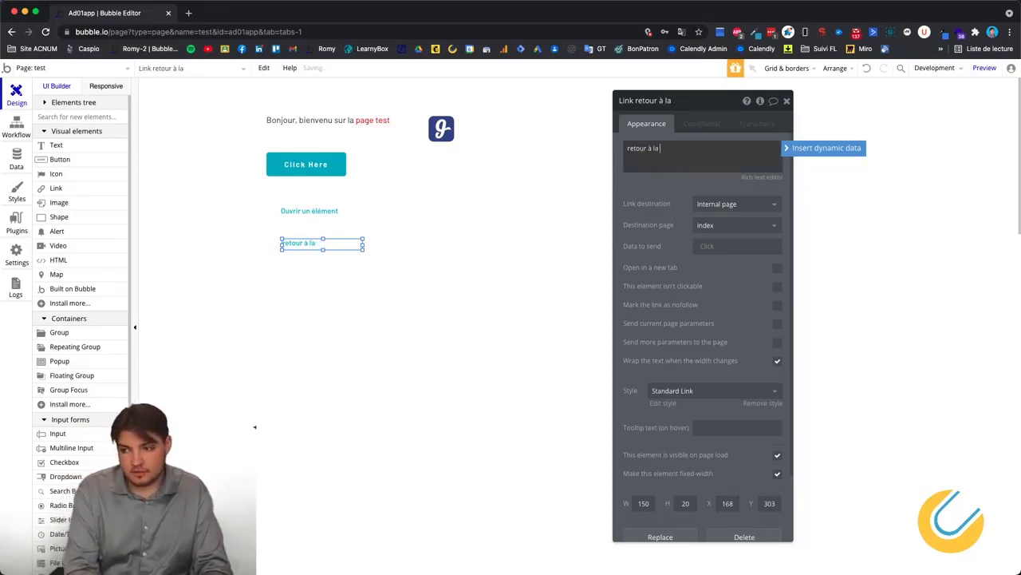
{"action": "type", "text": "a paga d'accueil"}
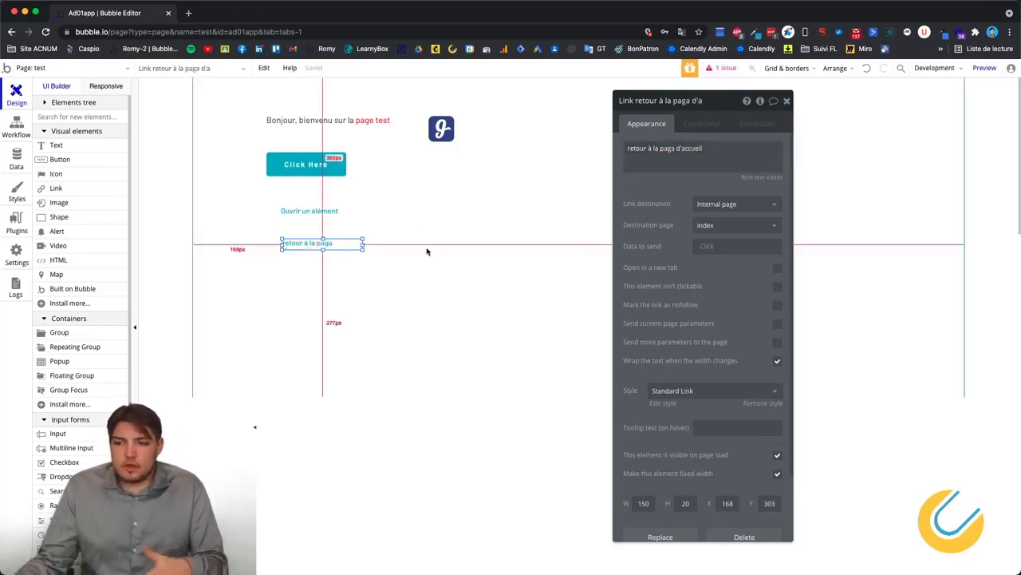
Resize the "retour à la paga d'accueil" link to about 171 by 22 and move it to about X 165, Y 328.
{"action": "left_click_drag", "start_coordinate": [363, 251], "coordinate": [377, 264]}
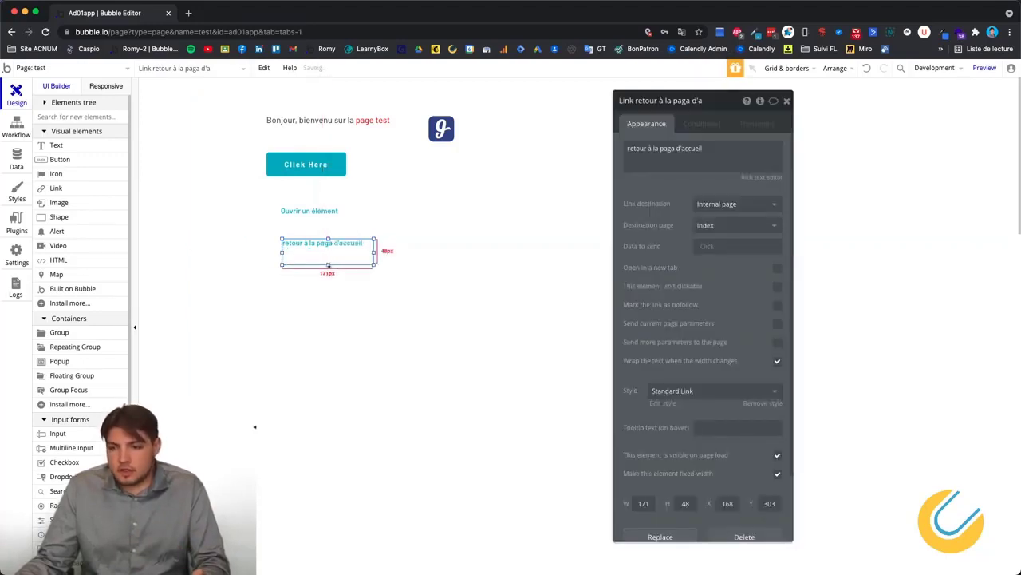
{"action": "left_click", "coordinate": [377, 246]}
{"action": "left_click", "coordinate": [378, 247]}
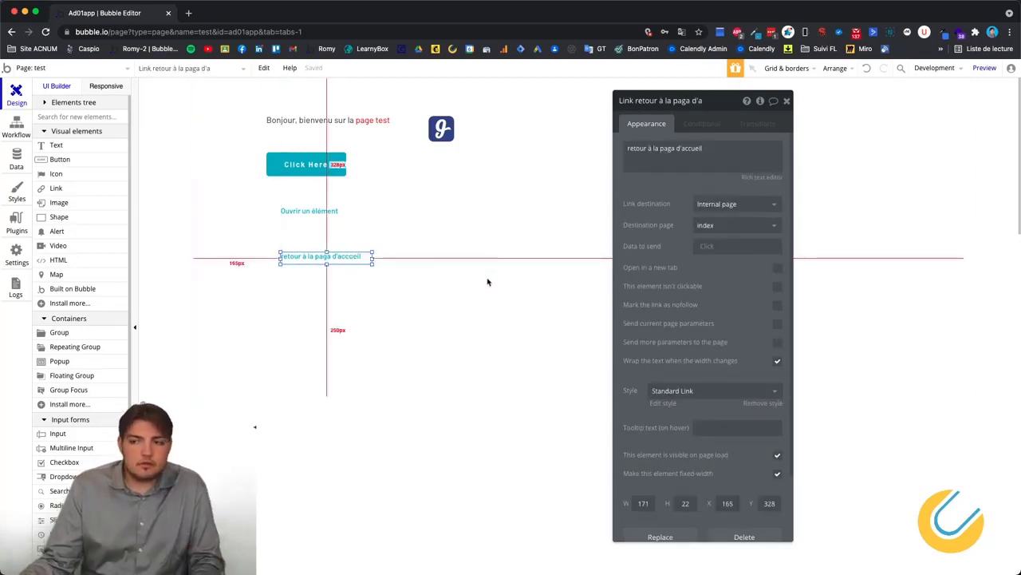
{"action": "left_click", "coordinate": [309, 210]}
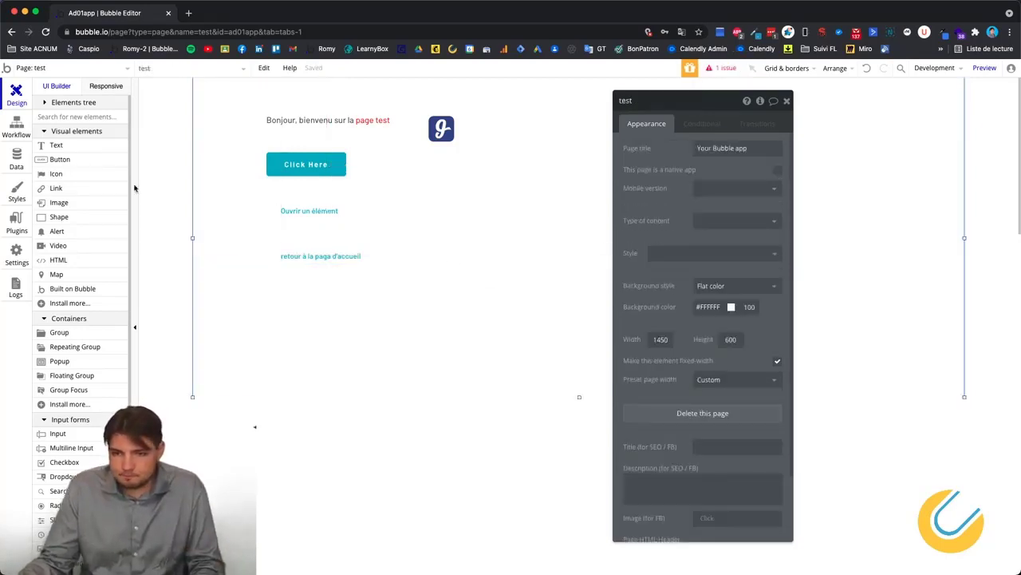
Draw an image element in the empty area beside the two links, at about X 417, Y 196.
{"action": "left_click", "coordinate": [64, 202]}
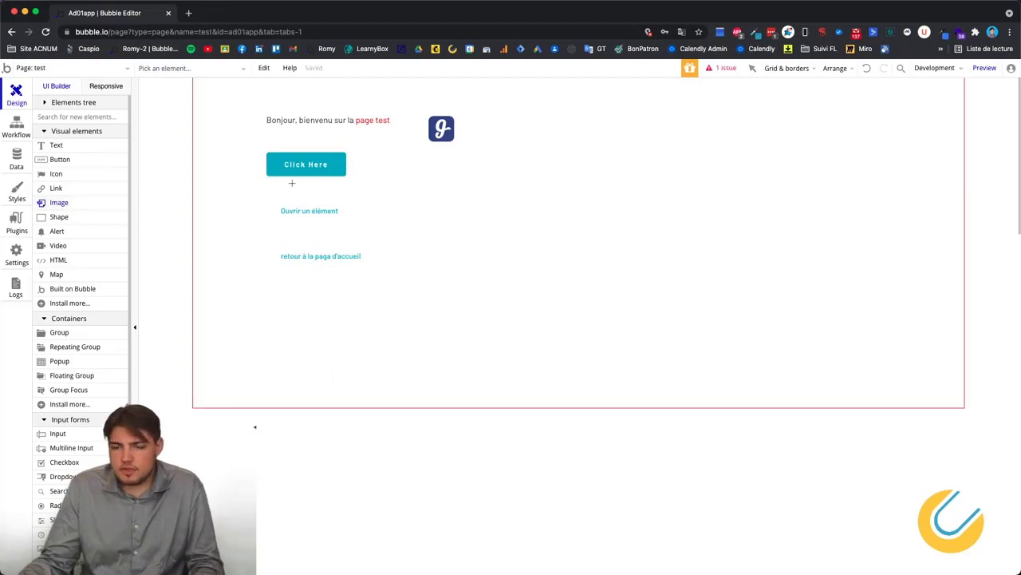
{"action": "left_click", "coordinate": [417, 205]}
{"action": "mouse_move", "coordinate": [426, 219]}
{"action": "left_mouse_down"}
{"action": "mouse_move", "coordinate": [462, 221]}
{"action": "mouse_move", "coordinate": [436, 226]}
{"action": "left_mouse_up"}
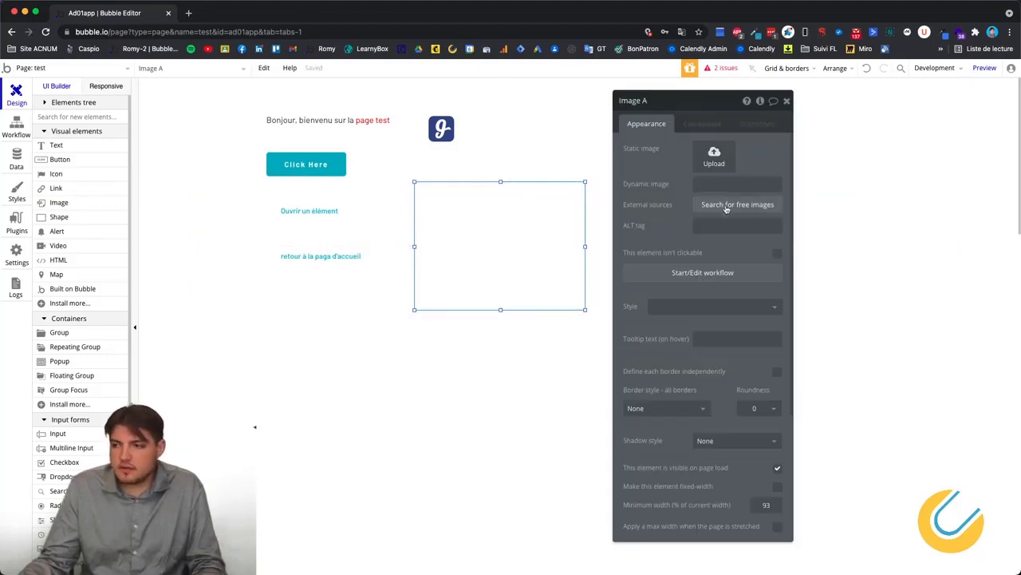
Upload "BG Academy numérique fond zoom.png" from the Téléchargements folder as the image's static image.
{"action": "left_click", "coordinate": [711, 164]}
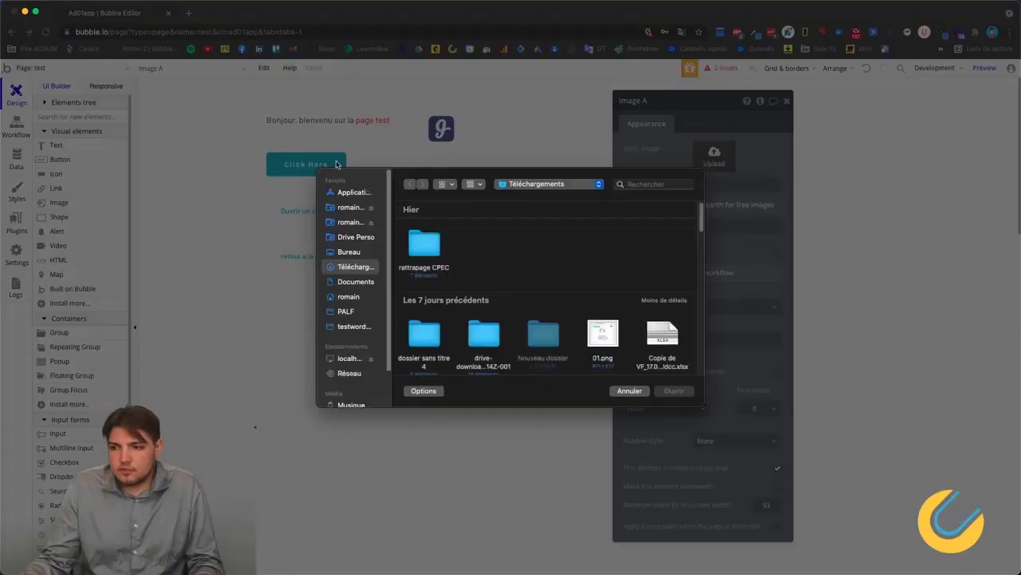
{"action": "left_click", "coordinate": [435, 243]}
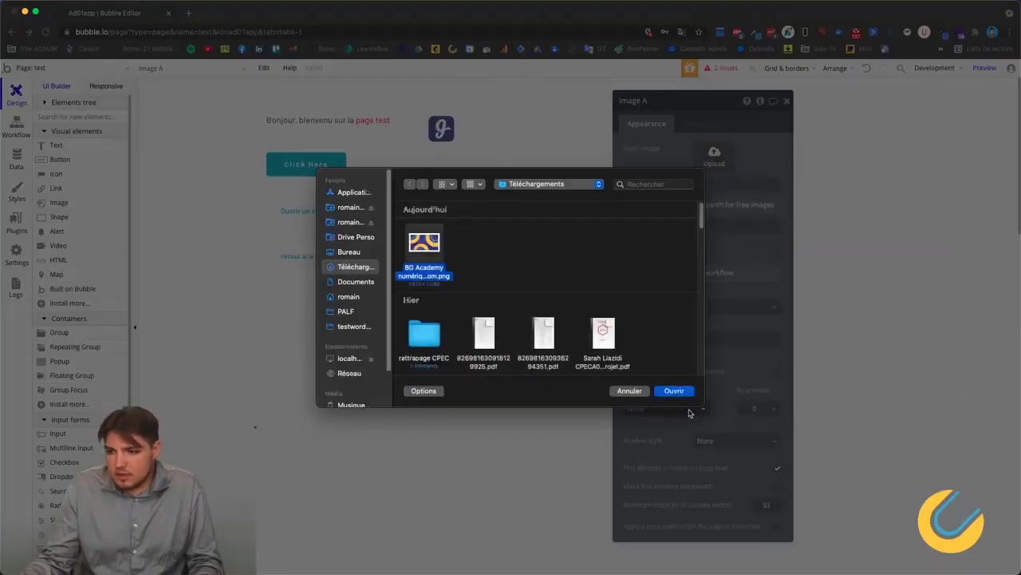
{"action": "left_click", "coordinate": [675, 391]}
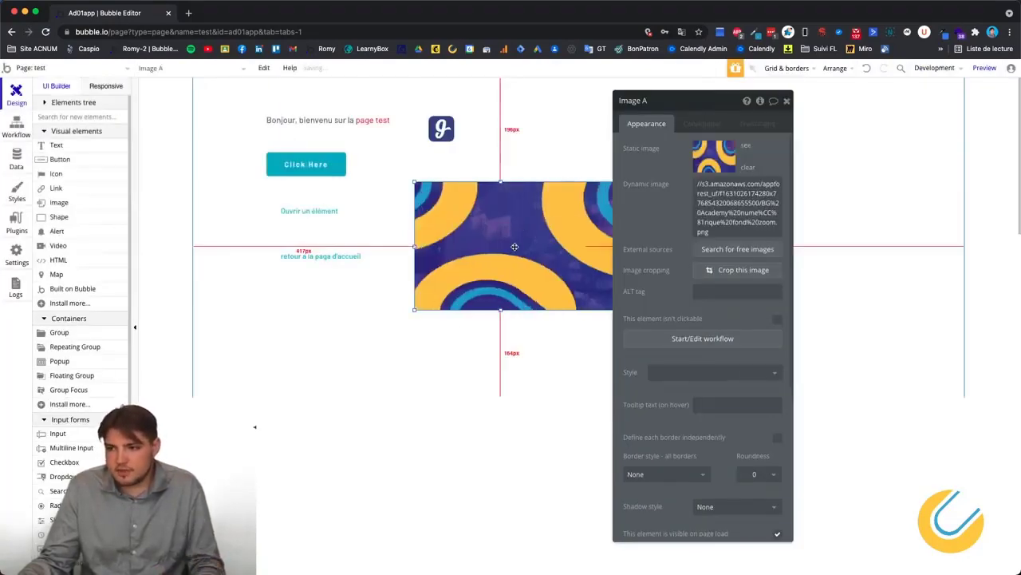
Move the image slightly up toward the Click Here button and set its ALT tag to "Academy Numerique Background".
{"action": "left_click_drag", "start_coordinate": [472, 232], "coordinate": [453, 214]}
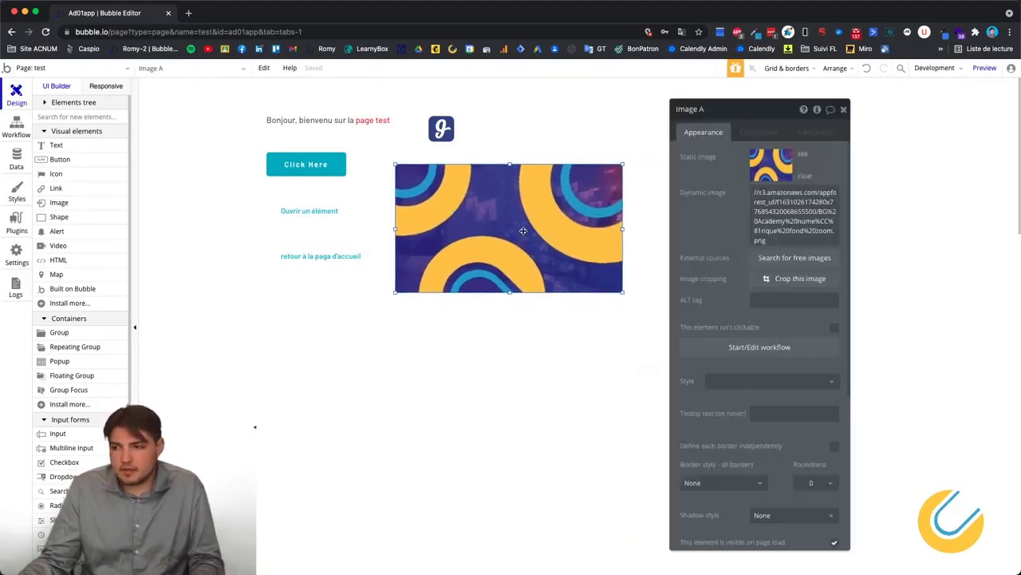
{"action": "left_click", "coordinate": [757, 300]}
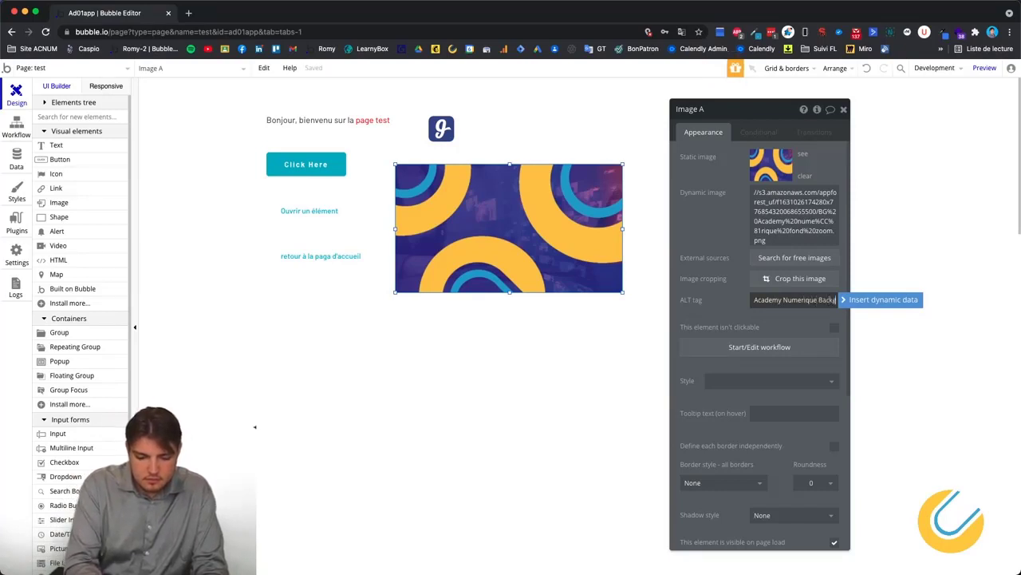
{"action": "type", "text": "groun"}
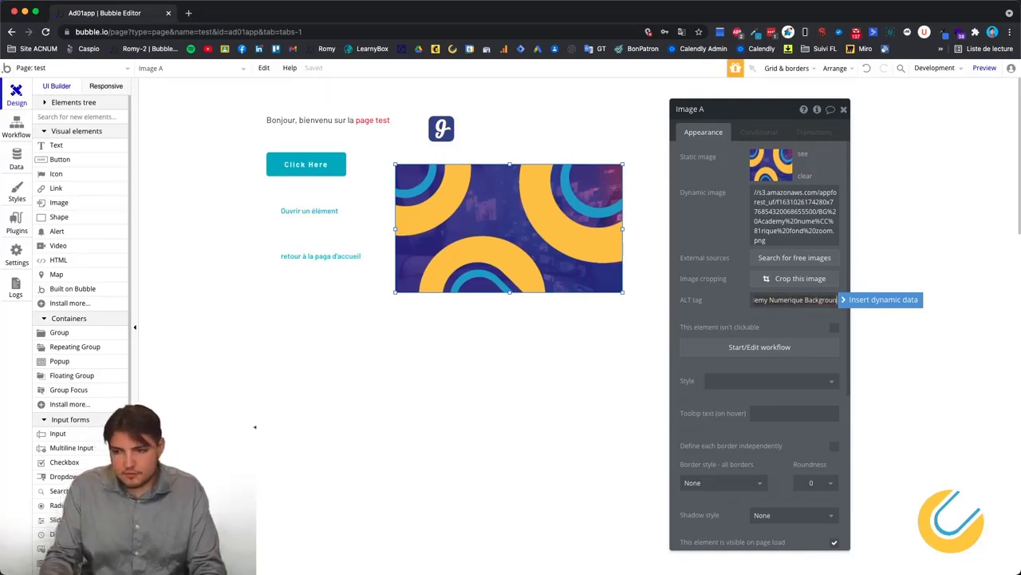
{"action": "left_click", "coordinate": [739, 308]}
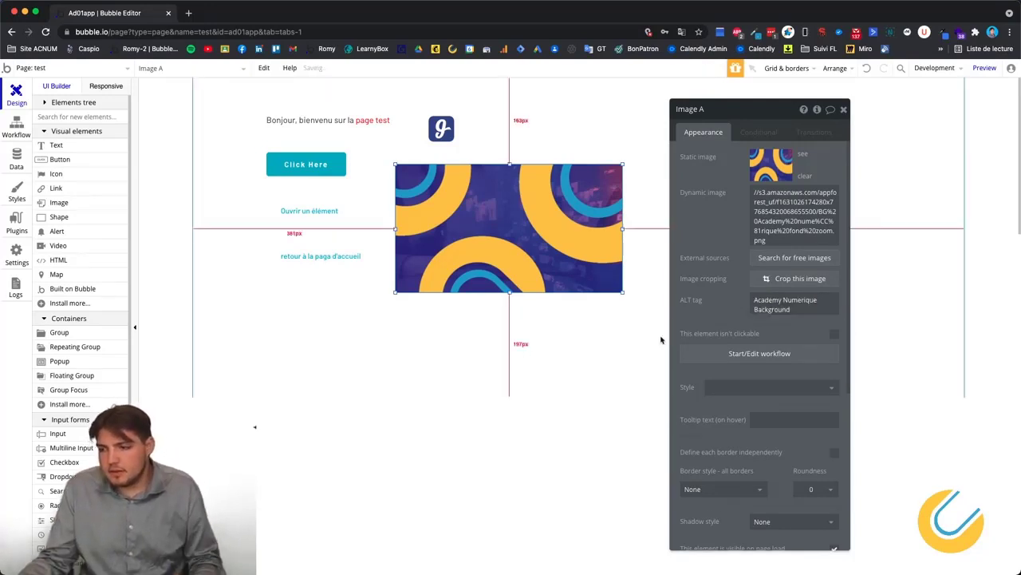
Shift the image slightly down the page and close its properties.
{"action": "left_click", "coordinate": [576, 326]}
{"action": "left_click", "coordinate": [498, 227]}
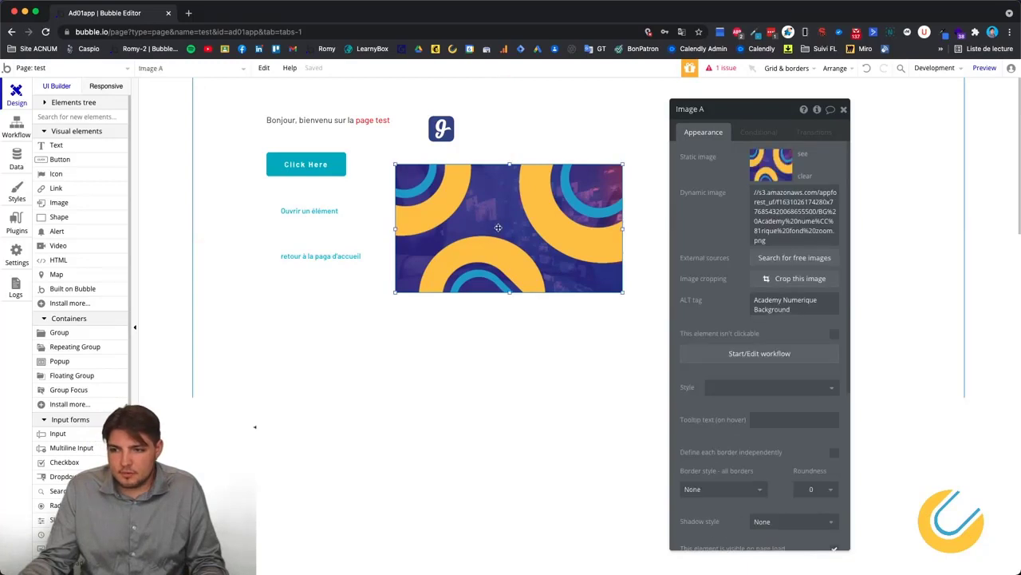
{"action": "left_click_drag", "start_coordinate": [498, 228], "coordinate": [515, 267]}
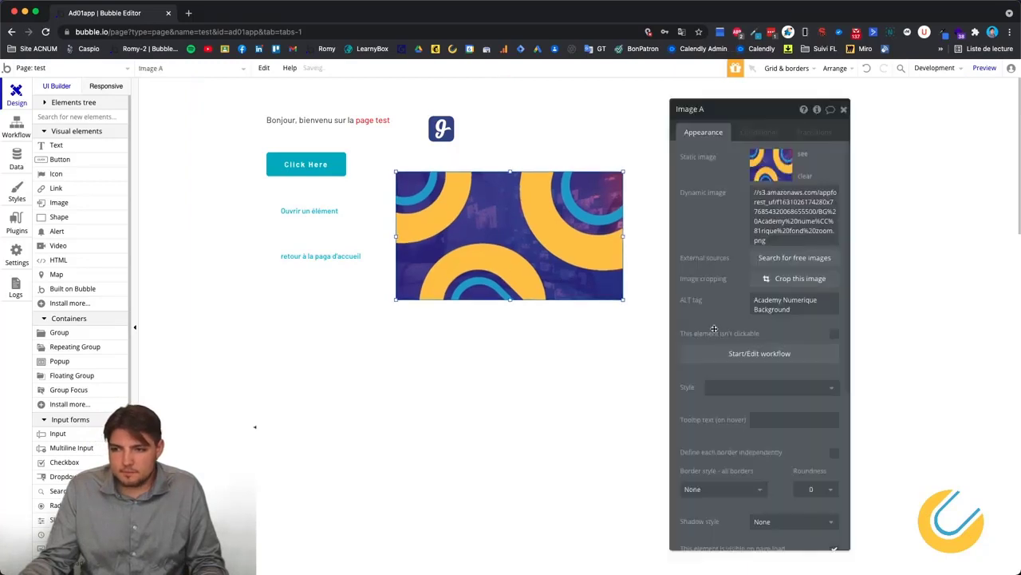
{"action": "left_click", "coordinate": [844, 109]}
Draw a shape about 288 by 319 beside the image, at about X 856, Y 94.
{"action": "left_click", "coordinate": [58, 218]}
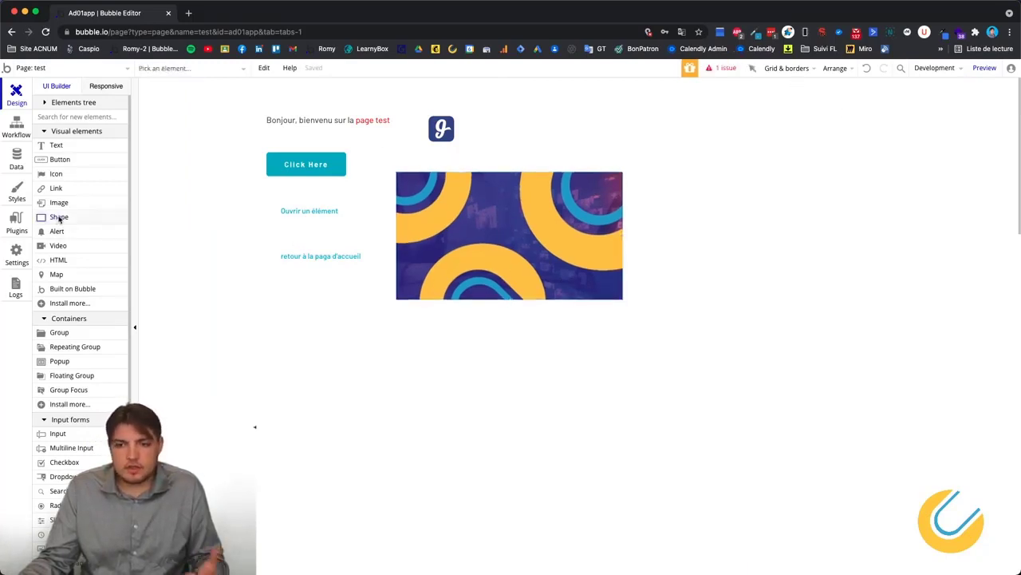
{"action": "left_click_drag", "start_coordinate": [699, 214], "coordinate": [806, 289]}
{"action": "left_click_drag", "start_coordinate": [749, 116], "coordinate": [503, 148]}
{"action": "mouse_move", "coordinate": [682, 192]}
{"action": "left_mouse_down"}
{"action": "mouse_move", "coordinate": [723, 199]}
{"action": "mouse_move", "coordinate": [677, 200]}
{"action": "left_mouse_up"}
Keep the shape's background style as Flat color and set its color to red.
{"action": "left_click", "coordinate": [471, 254]}
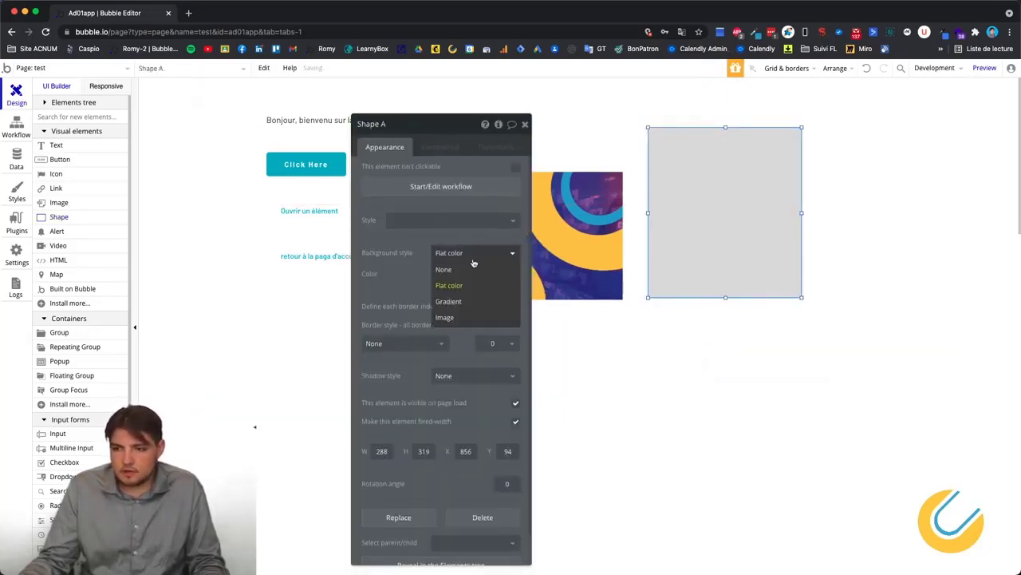
{"action": "left_click", "coordinate": [405, 286]}
{"action": "left_click", "coordinate": [469, 274]}
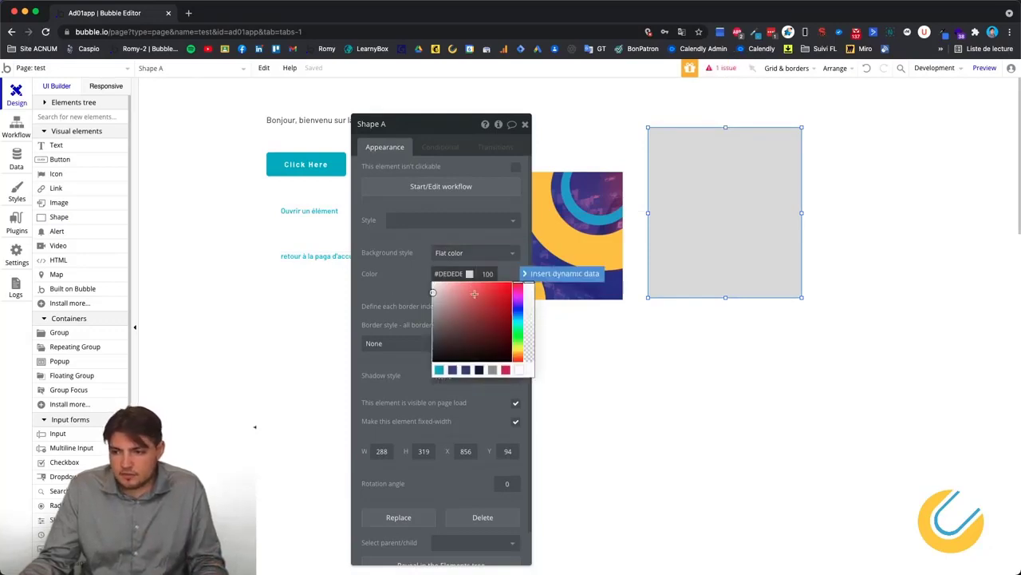
{"action": "left_click", "coordinate": [503, 293]}
Switch the shape's background style to Gradient and set the starting color to red #F54F4F.
{"action": "left_click", "coordinate": [477, 253]}
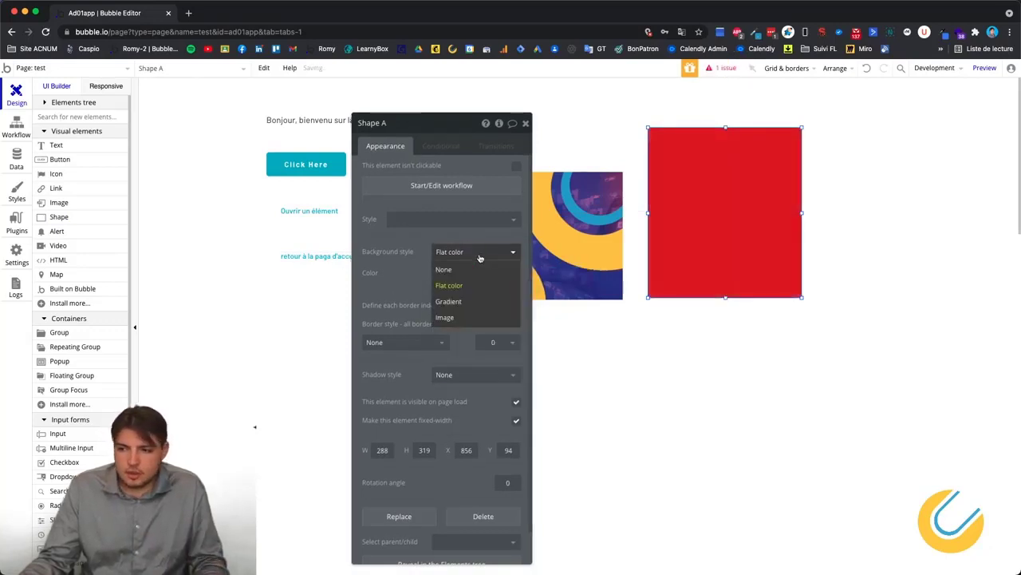
{"action": "left_click", "coordinate": [474, 300]}
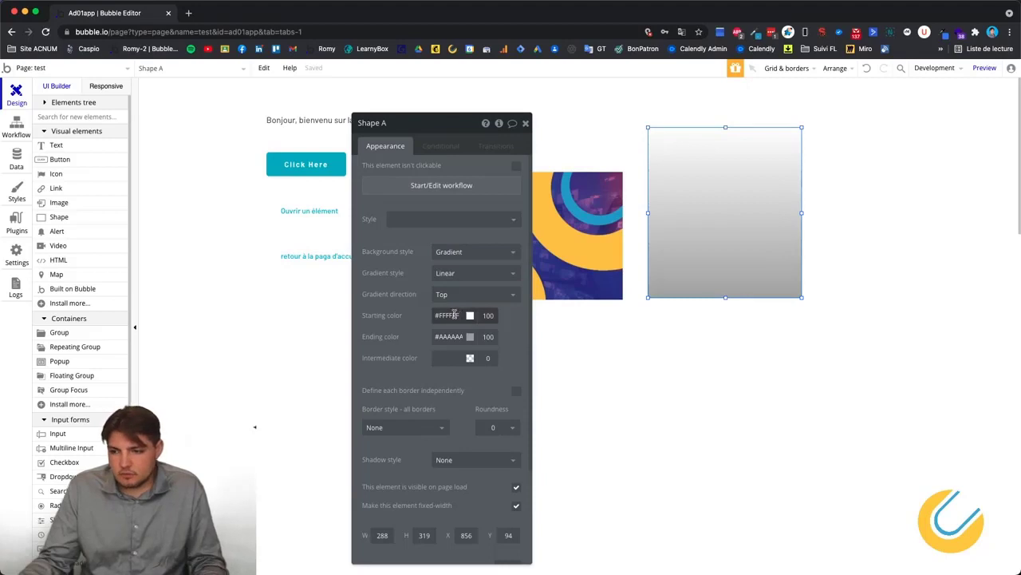
{"action": "left_click", "coordinate": [456, 315]}
{"action": "left_click", "coordinate": [486, 327]}
{"action": "left_click", "coordinate": [367, 322]}
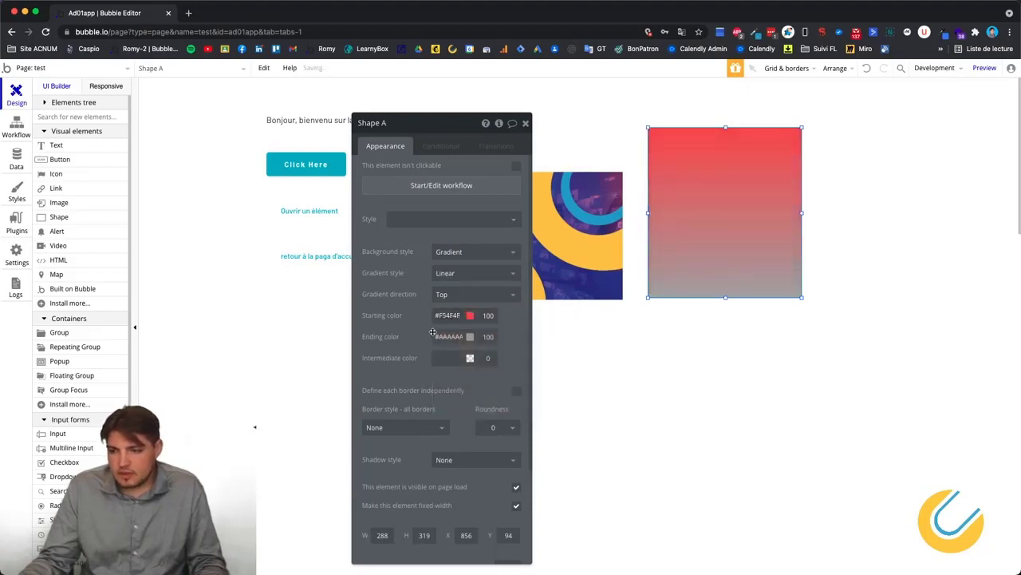
Set the gradient's ending color to blue #1D6ACF and close the properties.
{"action": "left_click", "coordinate": [452, 336]}
{"action": "left_click", "coordinate": [519, 374]}
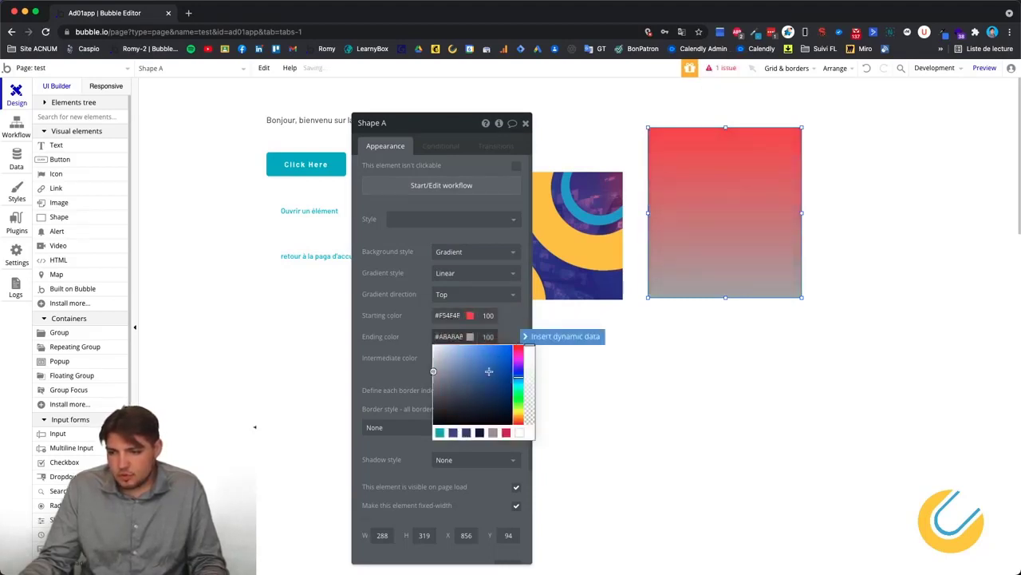
{"action": "left_click", "coordinate": [500, 360]}
{"action": "left_click", "coordinate": [422, 330]}
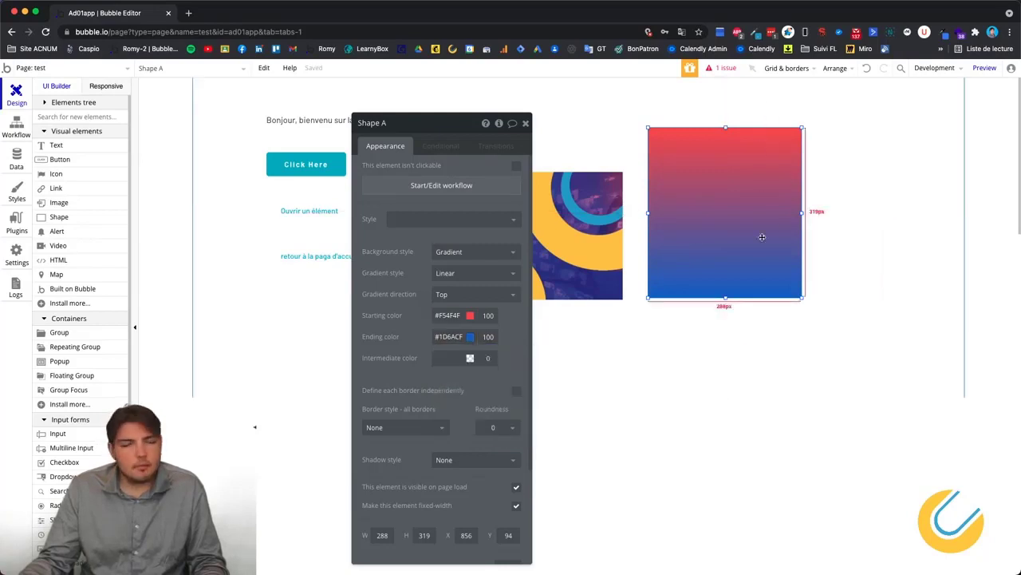
{"action": "left_click", "coordinate": [751, 376]}
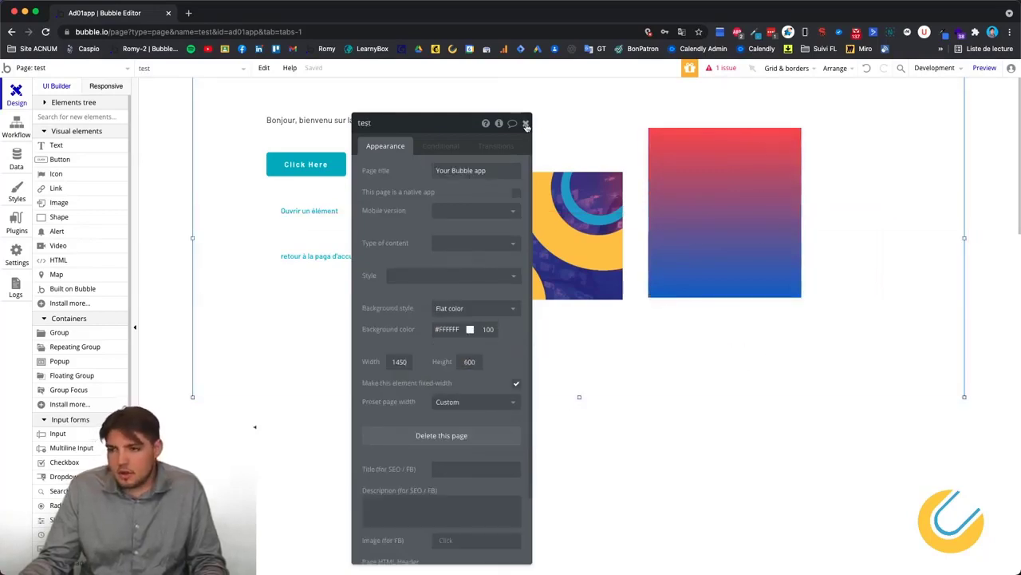
{"action": "left_click", "coordinate": [526, 125]}
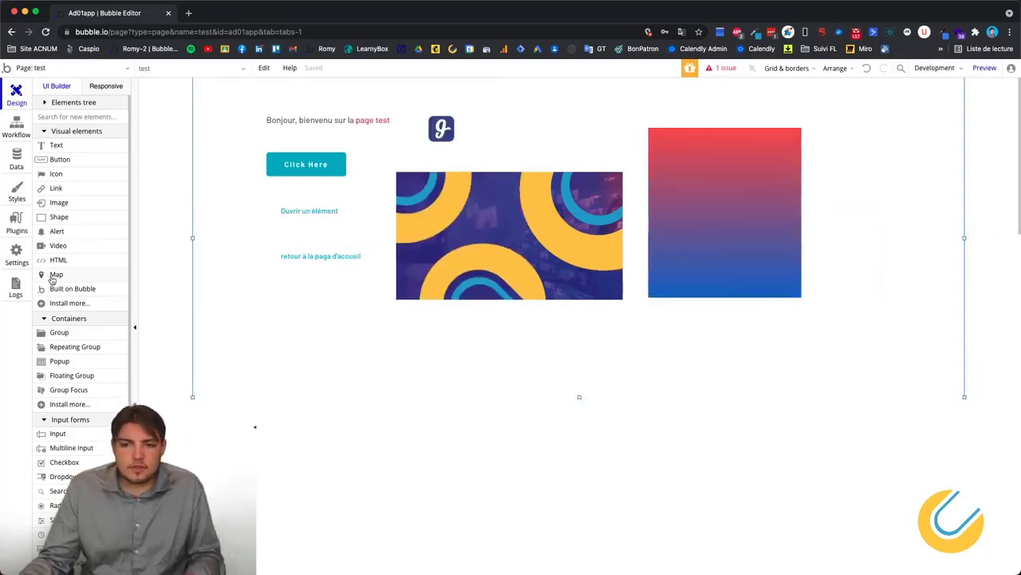
Extend the page's lower edge downward and place a 2 by 1 video element below the links at X 254, Y 528.
{"action": "left_click_drag", "start_coordinate": [579, 397], "coordinate": [579, 441]}
{"action": "left_click", "coordinate": [58, 245]}
{"action": "left_click", "coordinate": [327, 358]}
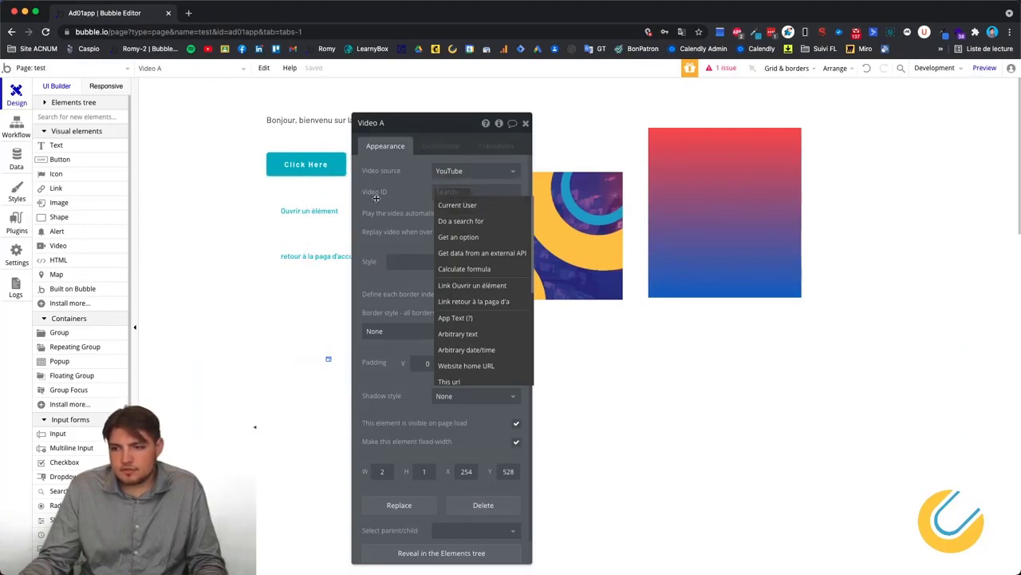
Review the source options available for the video element and close its properties.
{"action": "left_click", "coordinate": [466, 172]}
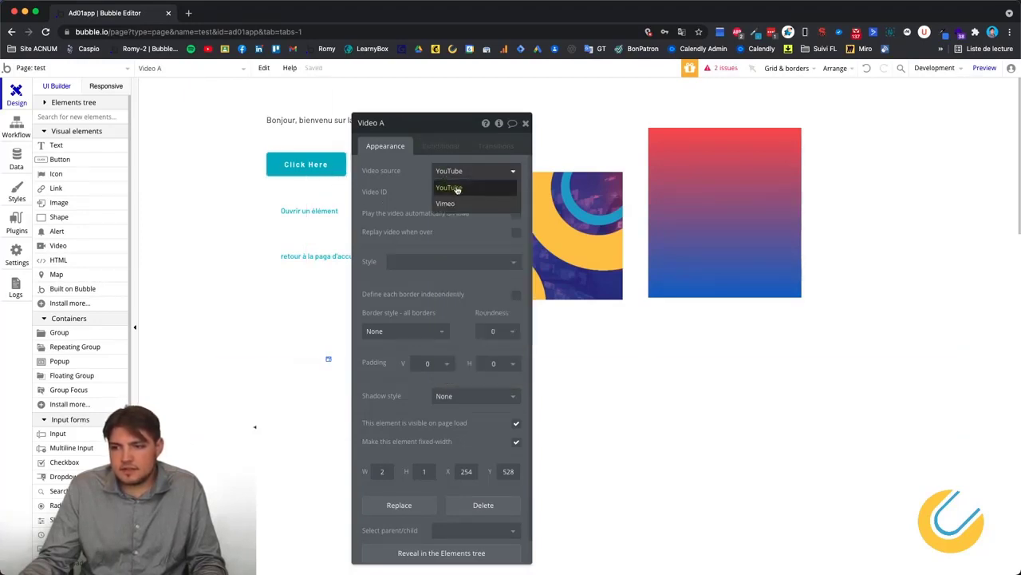
{"action": "left_click", "coordinate": [414, 194]}
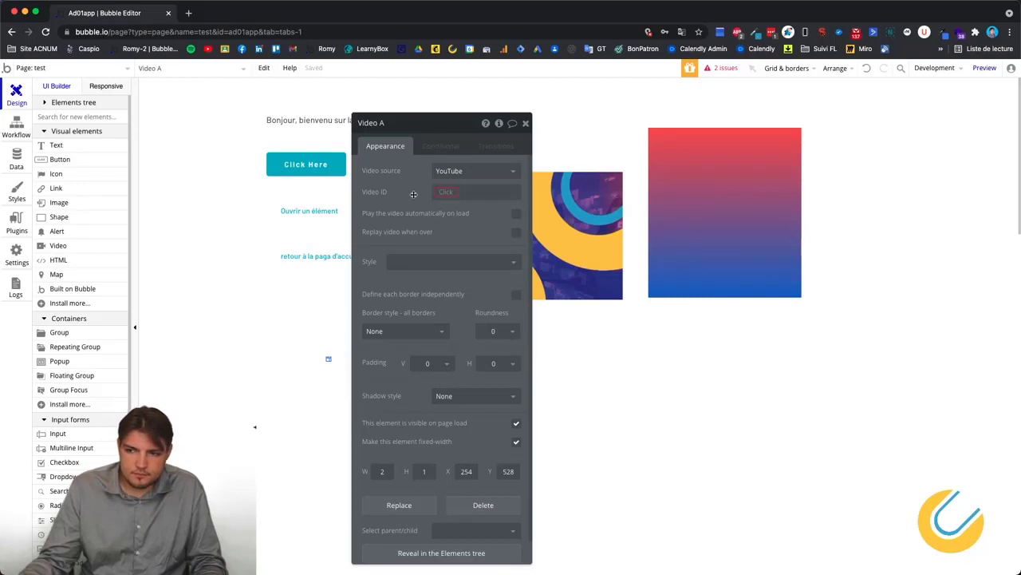
{"action": "left_click", "coordinate": [526, 124]}
Place a 200 by 100 HTML element below the image at X 436, Y 491 and select its placeholder code.
{"action": "left_click", "coordinate": [67, 264]}
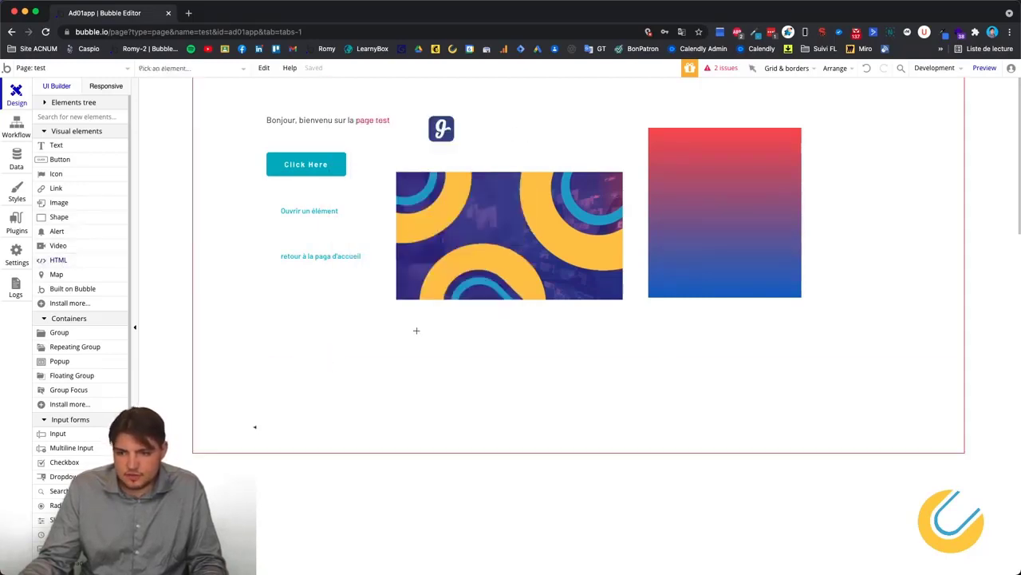
{"action": "left_click", "coordinate": [479, 366]}
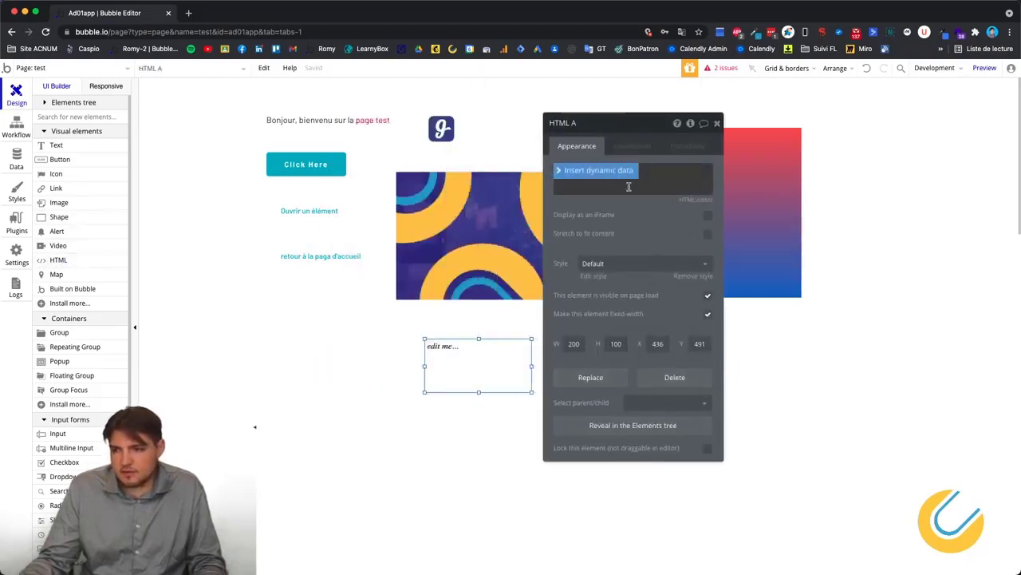
{"action": "triple_click", "coordinate": [572, 171]}
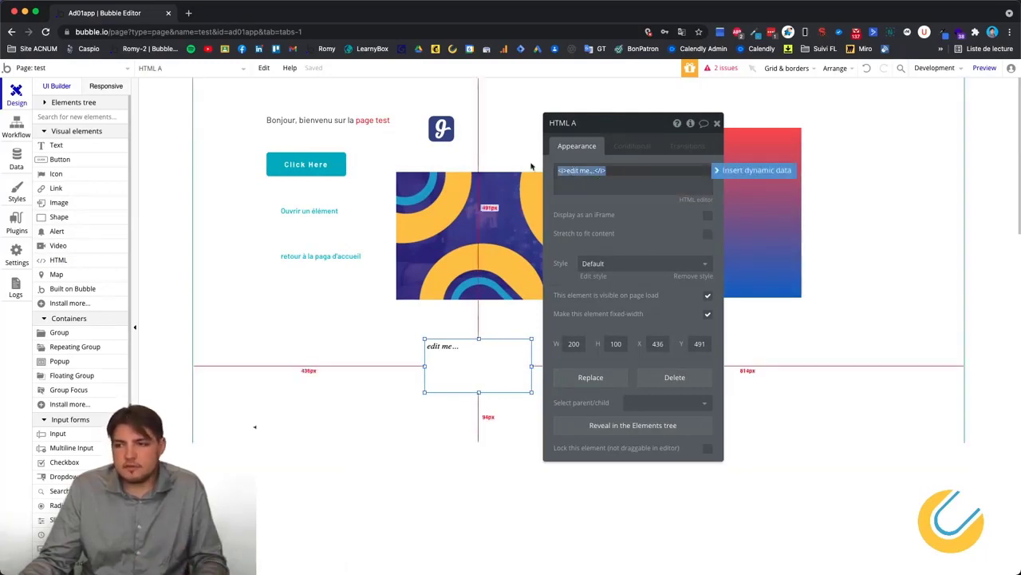
{"action": "left_click", "coordinate": [650, 179]}
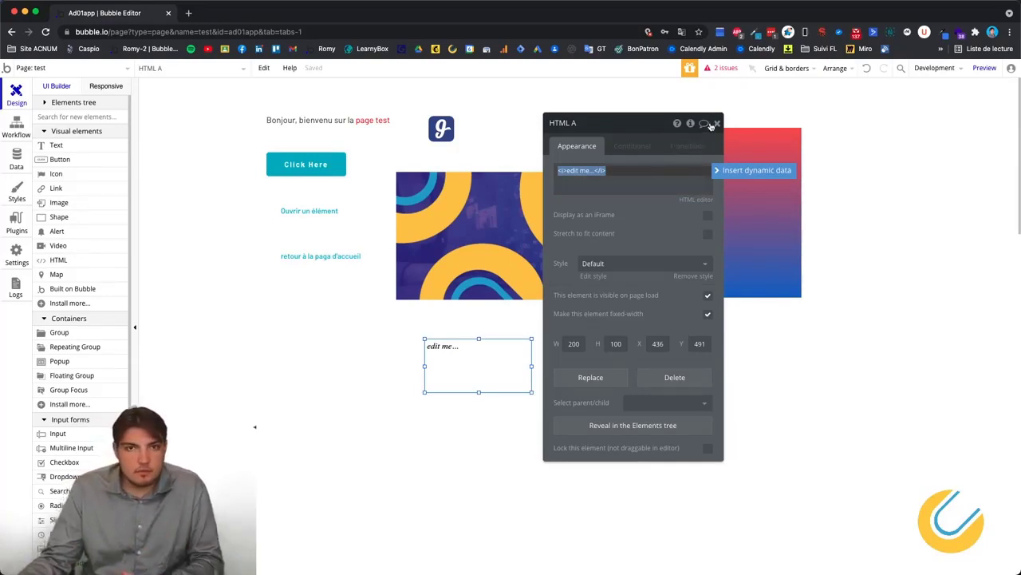
Close the HTML element's properties, place a 450 by 350 map element overlapping the gradient shape, and check the app's issue list.
{"action": "left_click_drag", "start_coordinate": [678, 124], "coordinate": [346, 116]}
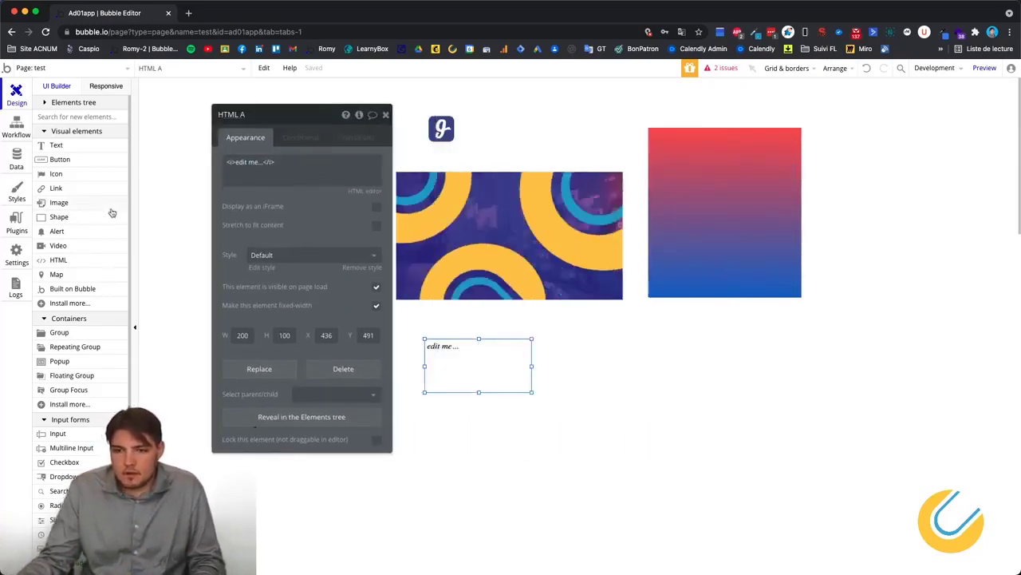
{"action": "left_click", "coordinate": [387, 116]}
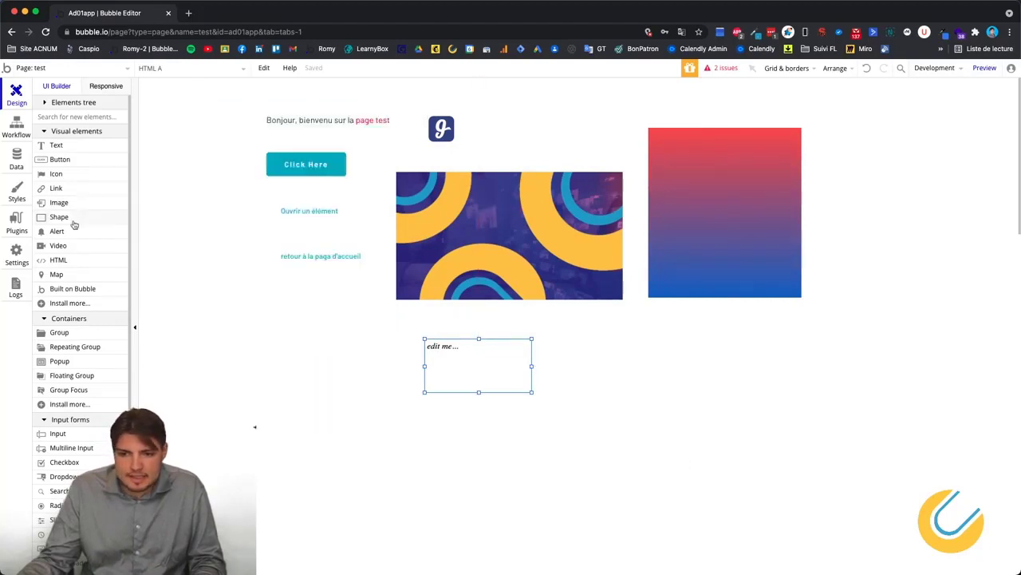
{"action": "left_click", "coordinate": [57, 276]}
{"action": "left_click", "coordinate": [642, 372]}
{"action": "left_click_drag", "start_coordinate": [681, 407], "coordinate": [581, 272]}
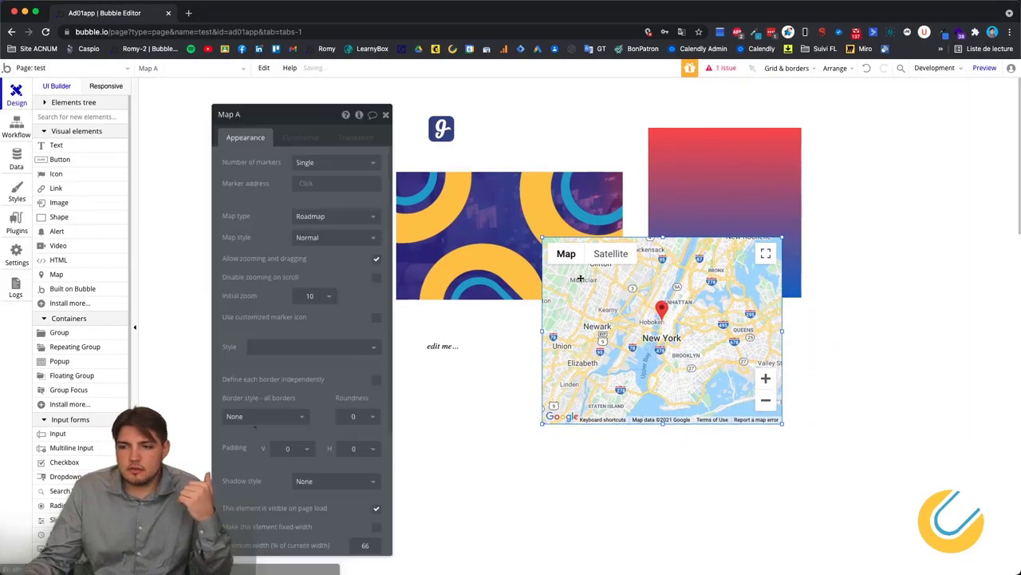
{"action": "left_click", "coordinate": [800, 358]}
{"action": "left_click", "coordinate": [675, 334]}
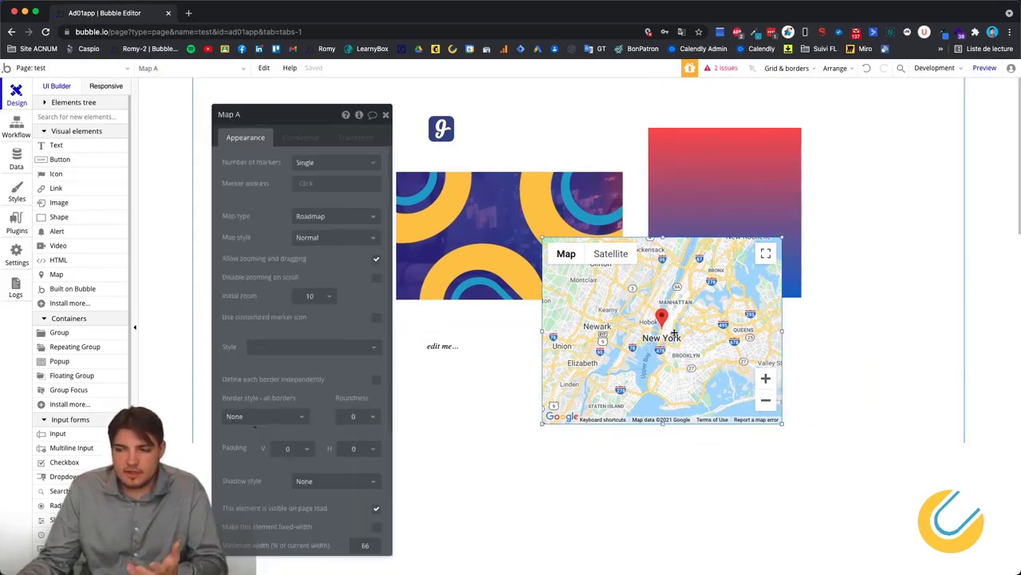
{"action": "left_click", "coordinate": [736, 67]}
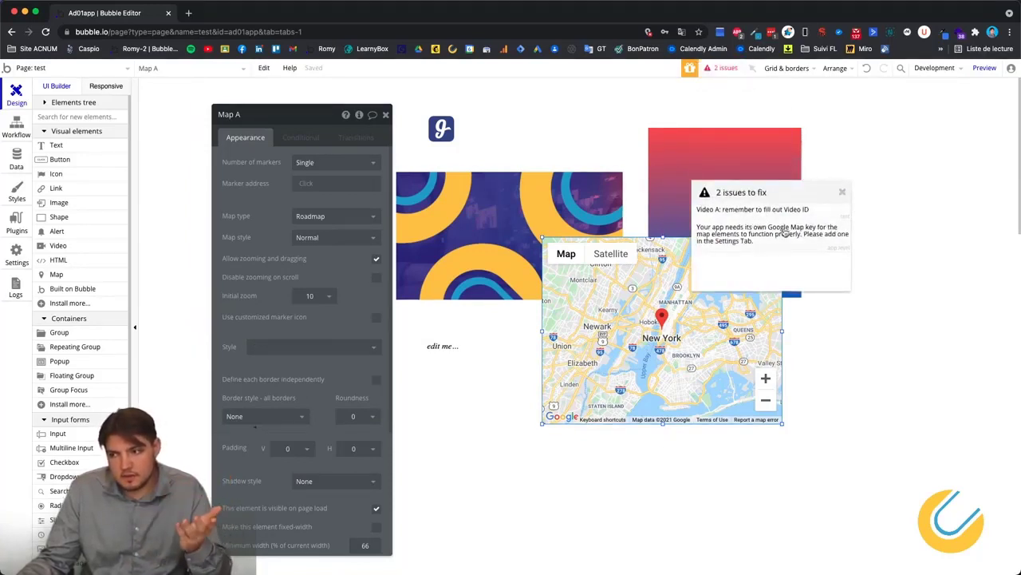
{"action": "left_click", "coordinate": [844, 194]}
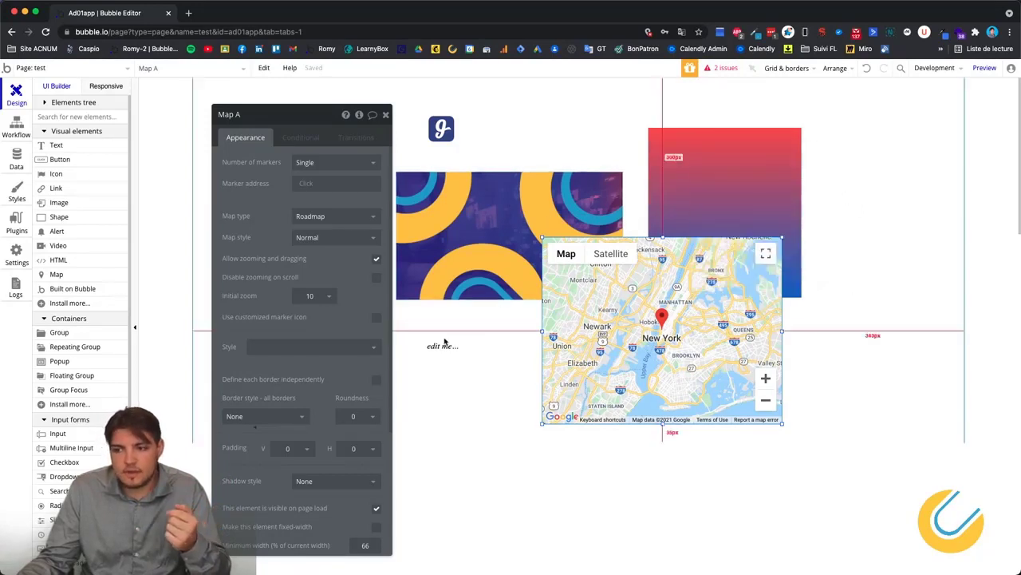
Place a Built on Bubble badge to the right of the gradient shape at X 1238, Y 344.
{"action": "left_click", "coordinate": [58, 290]}
{"action": "left_click", "coordinate": [838, 268]}
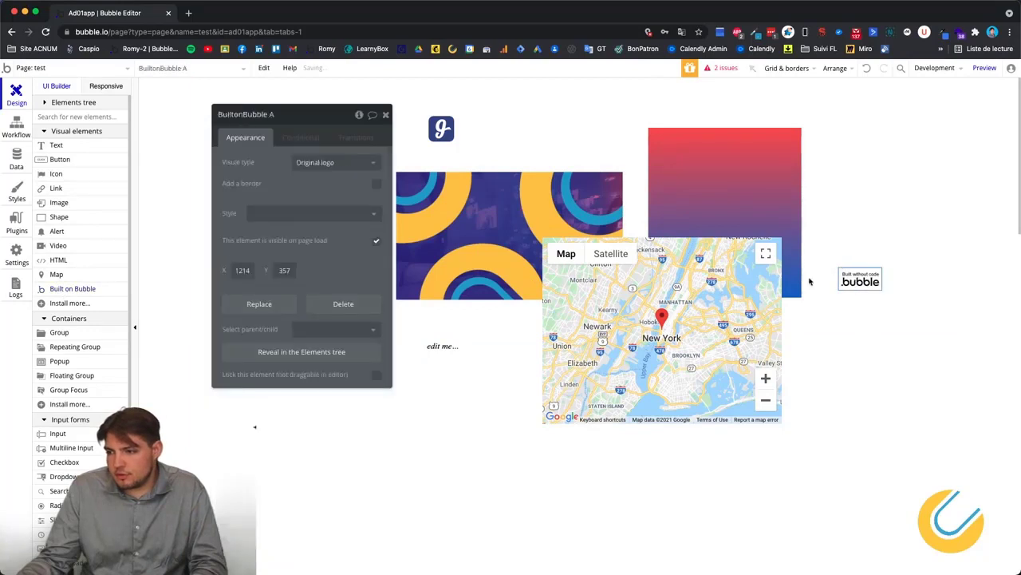
{"action": "left_click_drag", "start_coordinate": [843, 283], "coordinate": [857, 276]}
Try the Blue image, Gray image, White image and Text visual types on the badge and undo the changes.
{"action": "left_click", "coordinate": [297, 166]}
{"action": "left_click", "coordinate": [326, 198]}
{"action": "left_click", "coordinate": [353, 168]}
{"action": "left_click", "coordinate": [312, 210]}
{"action": "left_click", "coordinate": [342, 165]}
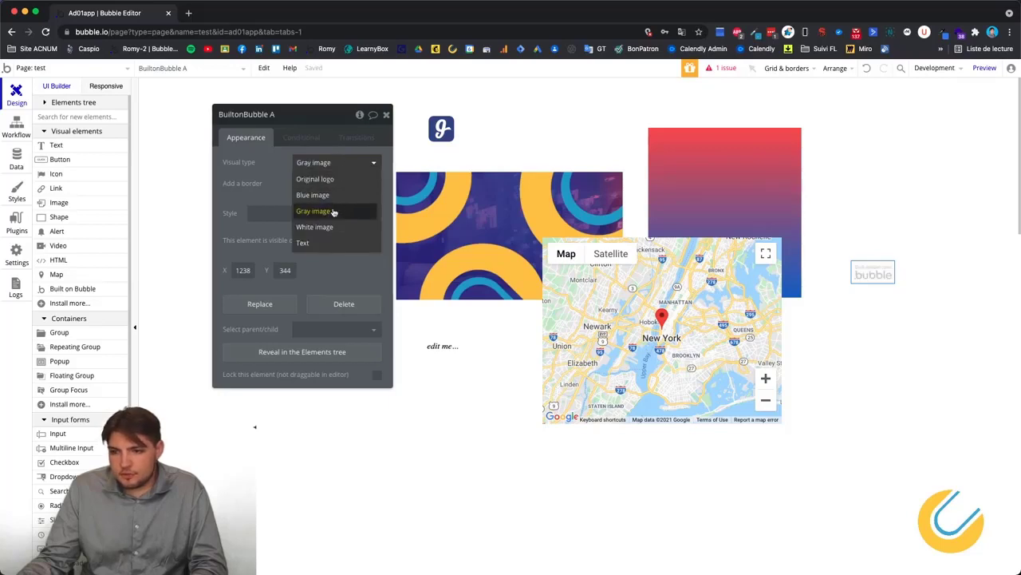
{"action": "left_click", "coordinate": [326, 226]}
{"action": "left_click", "coordinate": [341, 163]}
{"action": "left_click", "coordinate": [305, 243]}
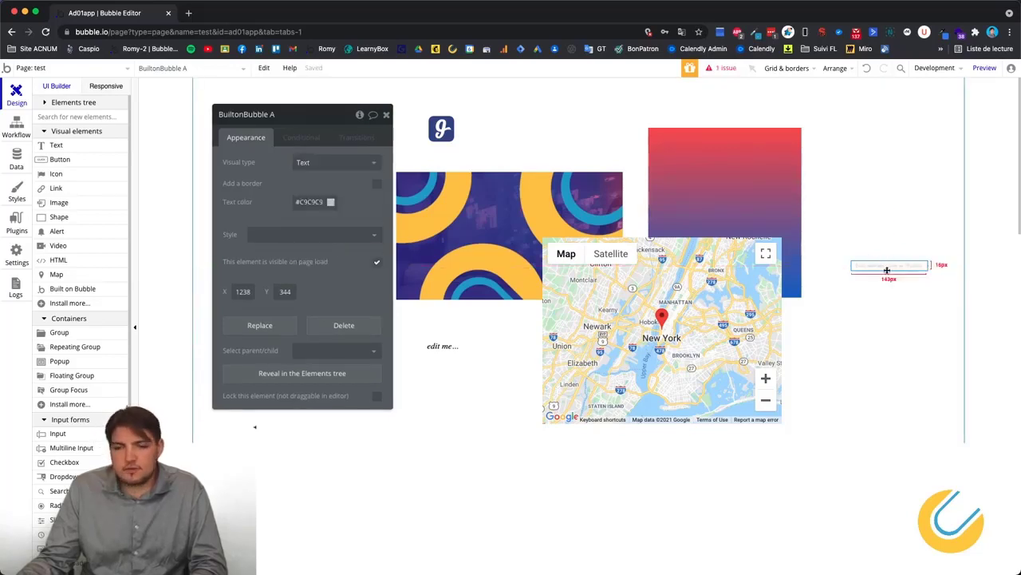
{"action": "key", "text": "super+z"}
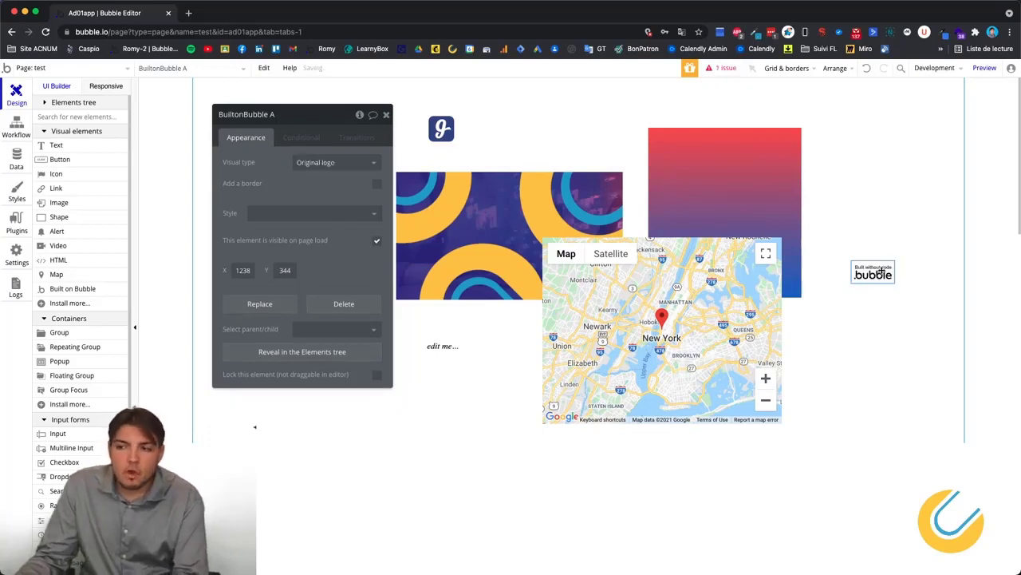
Delete the Built on Bubble badge, map, gradient shape, icon, image and HTML element from the page.
{"action": "key", "text": "Delete"}
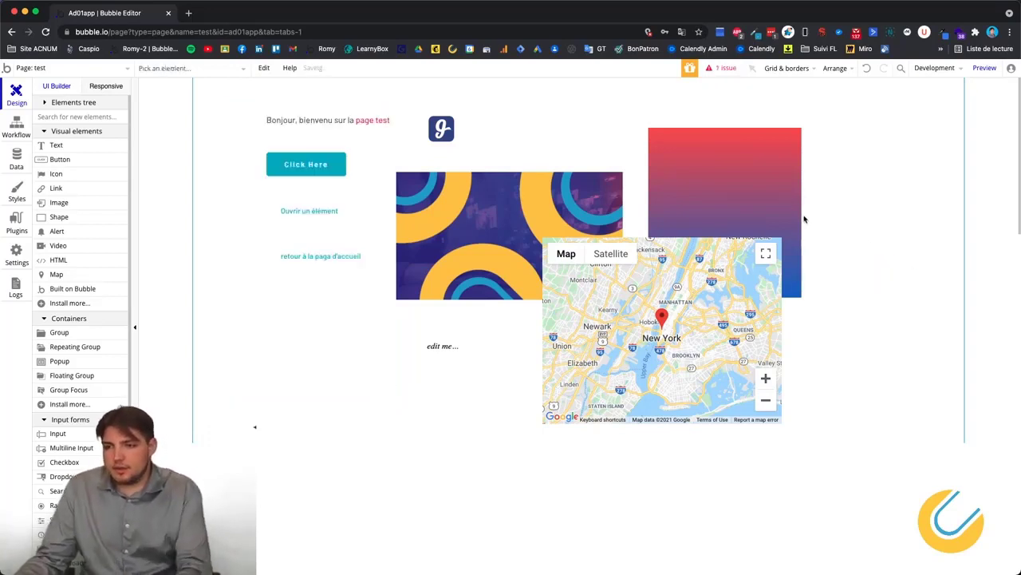
{"action": "double_click", "coordinate": [721, 336]}
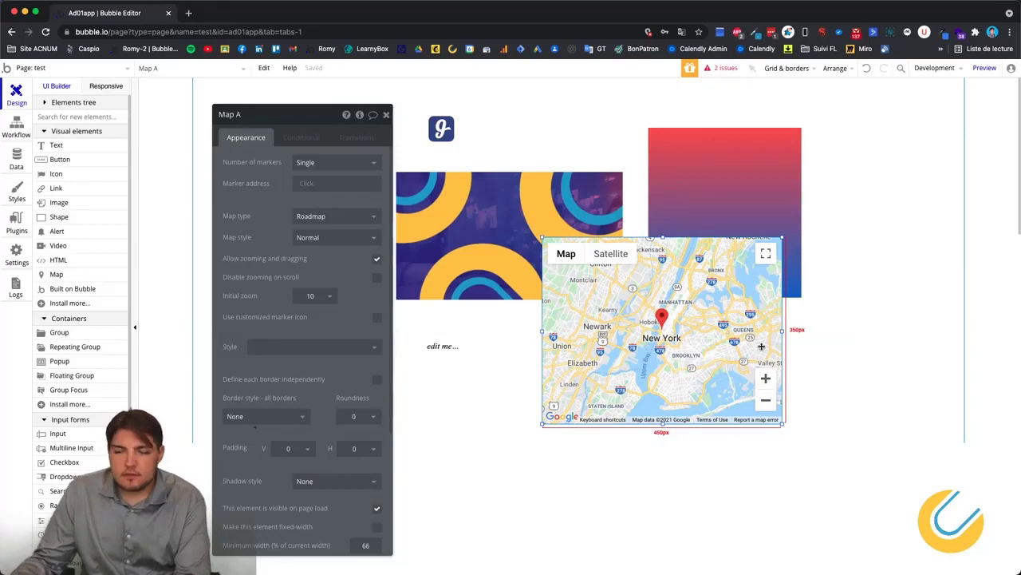
{"action": "key", "text": "Delete"}
{"action": "left_click", "coordinate": [718, 222]}
{"action": "key", "text": "Delete"}
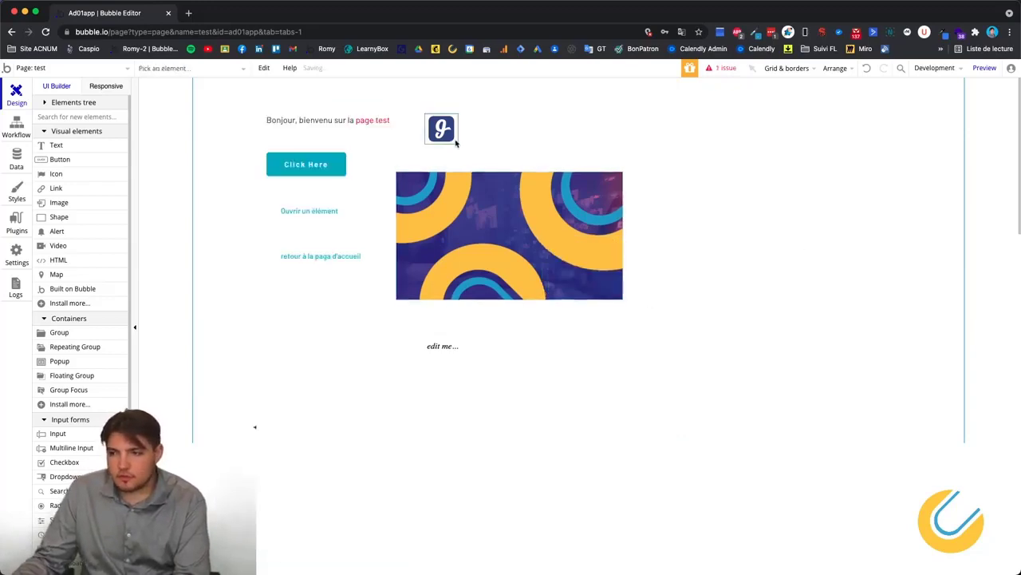
{"action": "double_click", "coordinate": [444, 130]}
{"action": "key", "text": "Delete"}
{"action": "left_click", "coordinate": [495, 210]}
{"action": "key", "text": "Delete"}
{"action": "double_click", "coordinate": [445, 348]}
{"action": "key", "text": "Delete"}
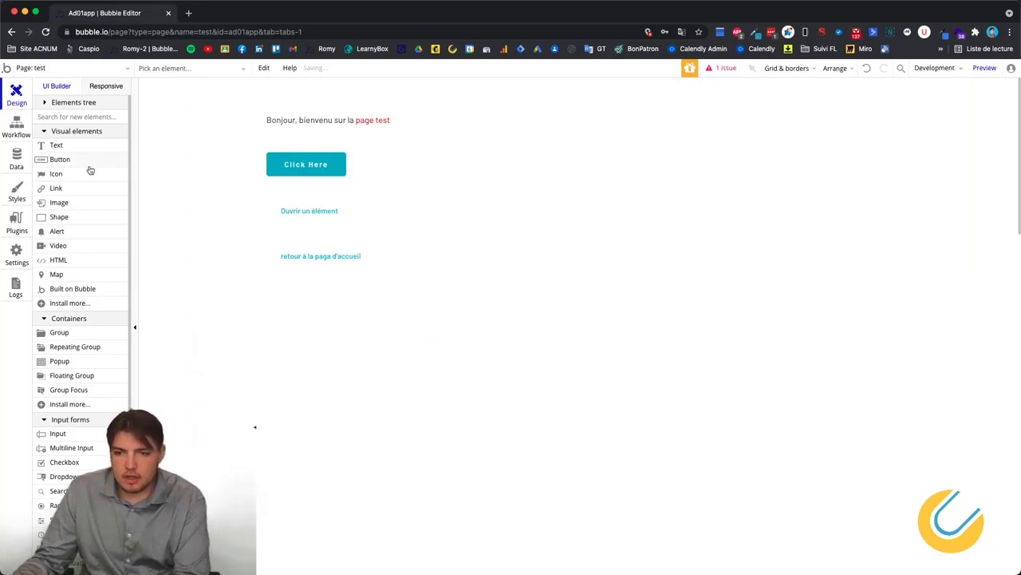
Draw an image element to the right of the button and links, upload the BG Academy numérique background PNG and close its properties.
{"action": "left_click", "coordinate": [59, 203]}
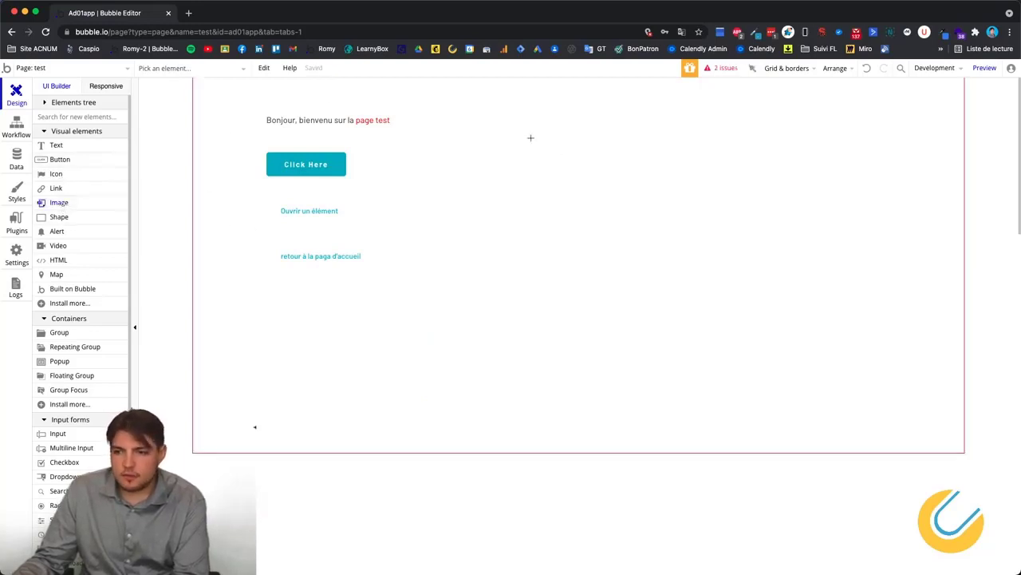
{"action": "left_click_drag", "start_coordinate": [499, 129], "coordinate": [670, 257]}
{"action": "left_click", "coordinate": [316, 195]}
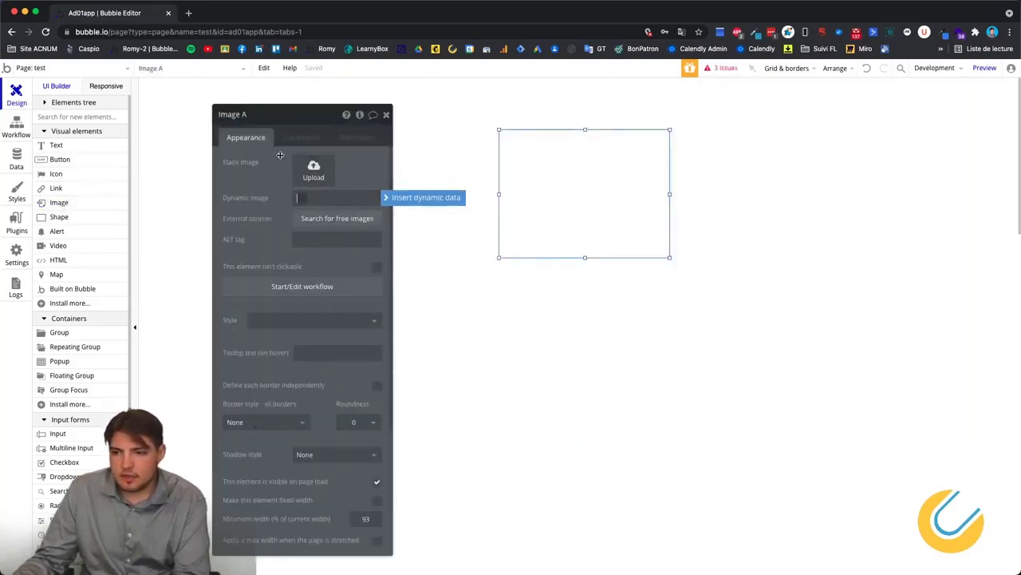
{"action": "left_click", "coordinate": [320, 176]}
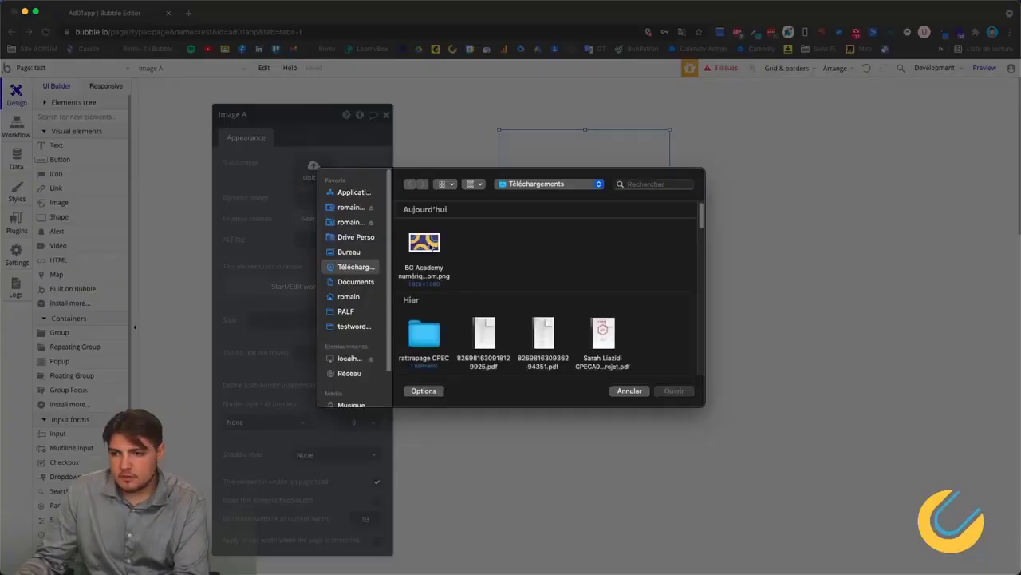
{"action": "double_click", "coordinate": [431, 245]}
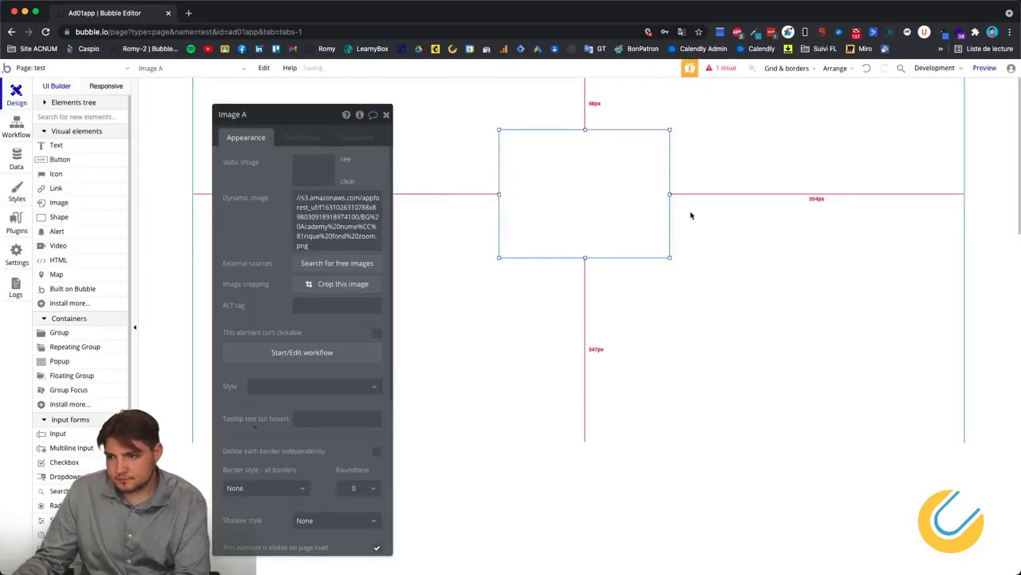
{"action": "left_click", "coordinate": [386, 115]}
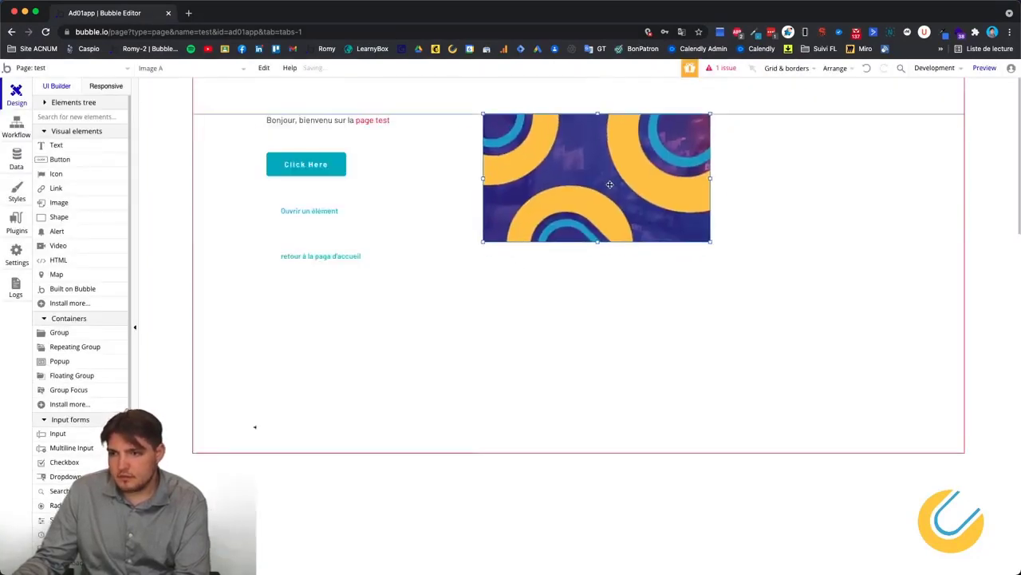
Remove the two links and move the Click Here button down into their place.
{"action": "left_click", "coordinate": [313, 210]}
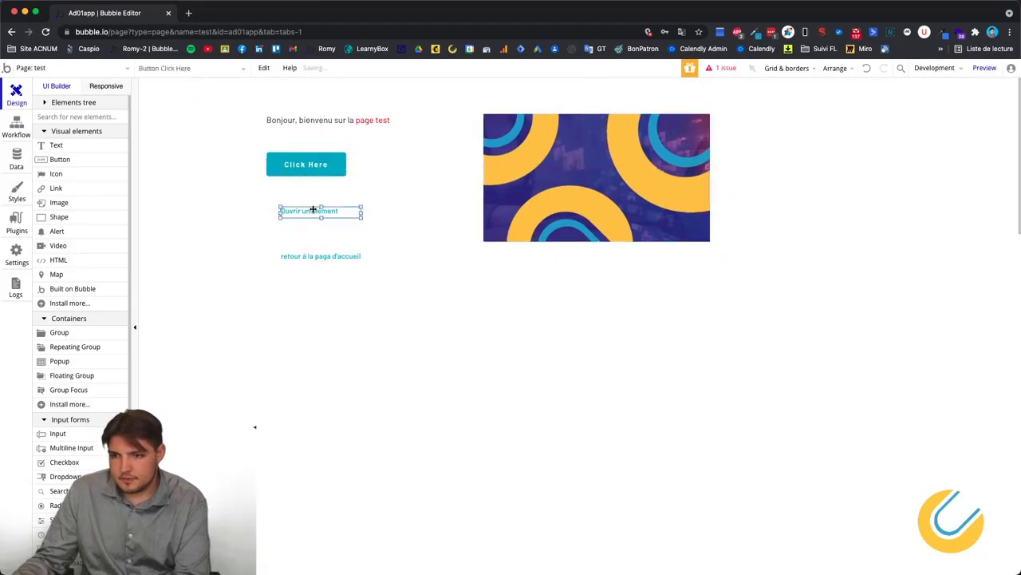
{"action": "left_click_drag", "start_coordinate": [308, 158], "coordinate": [308, 214]}
Review the content and appearance settings of the "Bonjour, bienvenu sur la page test" text and close its properties.
{"action": "double_click", "coordinate": [327, 119]}
{"action": "triple_click", "coordinate": [291, 179]}
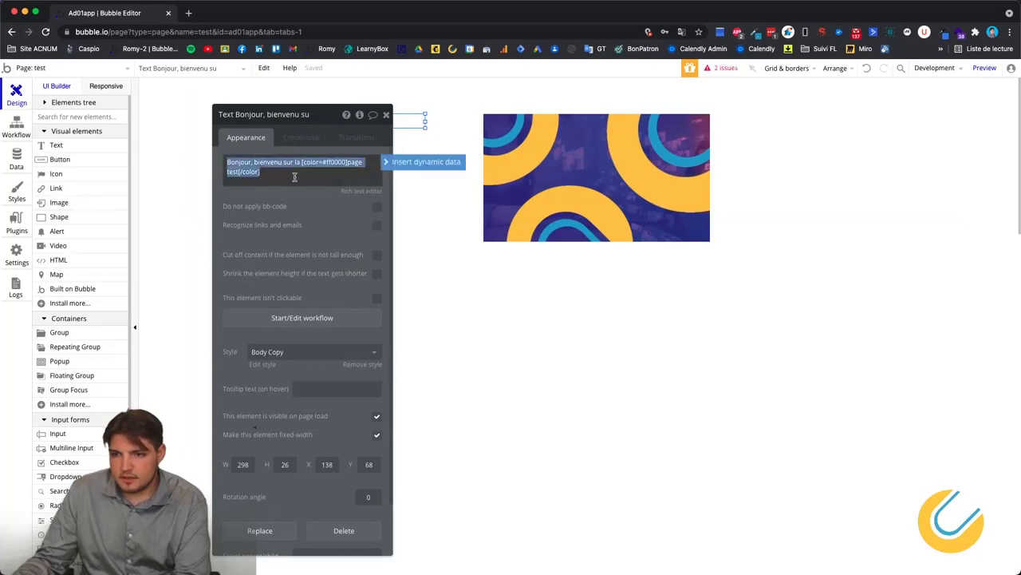
{"action": "left_click", "coordinate": [371, 191]}
{"action": "left_click", "coordinate": [504, 318]}
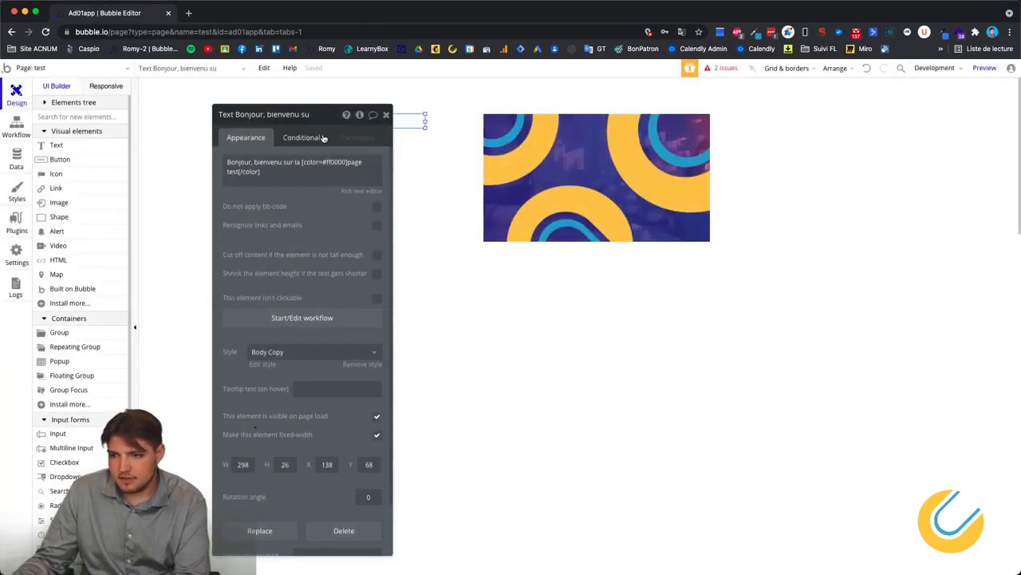
{"action": "left_click", "coordinate": [387, 115]}
{"action": "left_click_drag", "start_coordinate": [322, 119], "coordinate": [322, 119]}
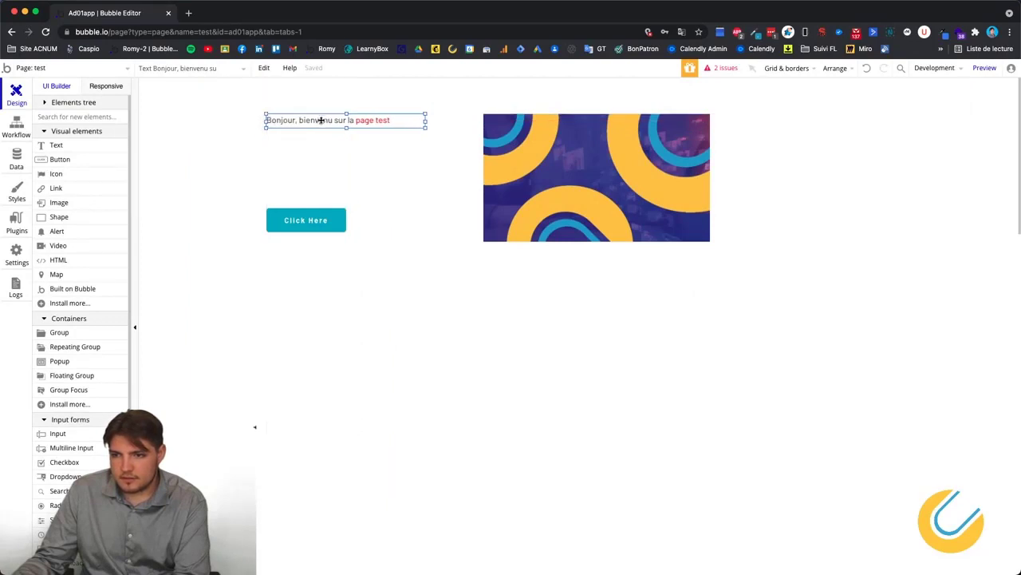
{"action": "left_click", "coordinate": [321, 168]}
Draw a 200 by 95 text element between the welcome text and the button at X 138, Y 114.
{"action": "left_click", "coordinate": [63, 144]}
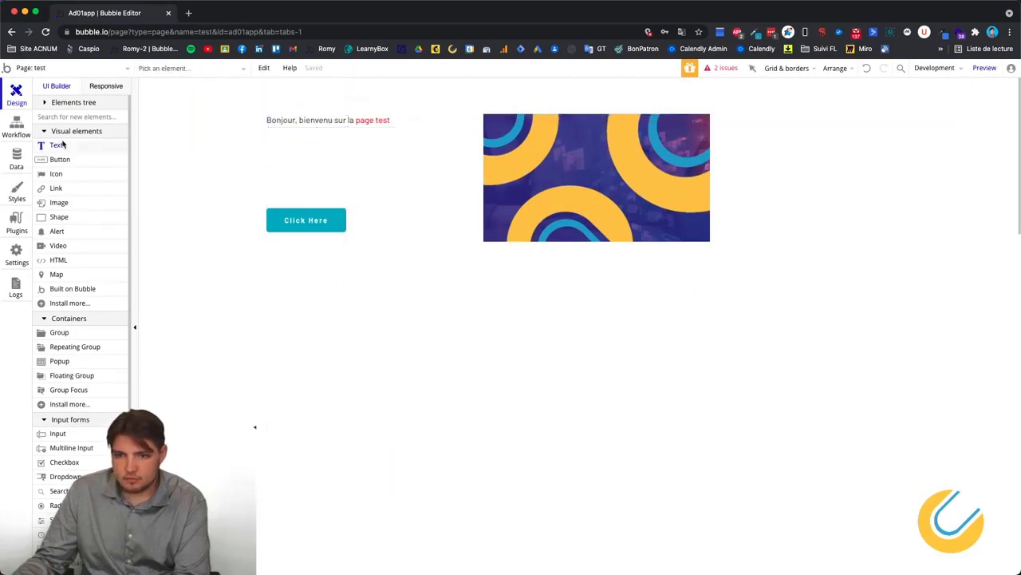
{"action": "left_click", "coordinate": [271, 140]}
{"action": "left_click_drag", "start_coordinate": [300, 151], "coordinate": [320, 189]}
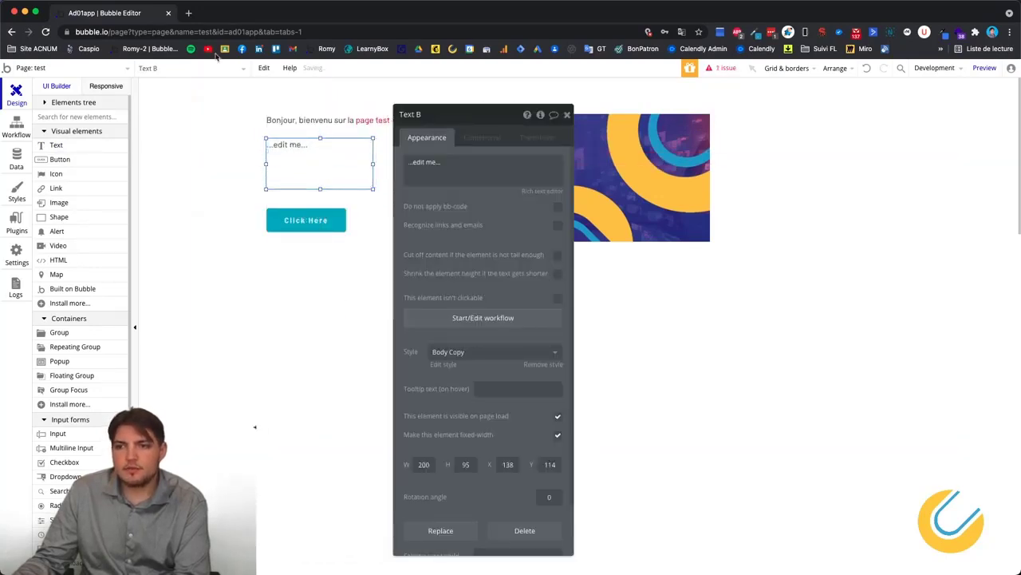
Search the web for lorem ipsum in a new tab, generate placeholder text on lipsum.com and copy its first paragraph.
{"action": "left_click", "coordinate": [189, 12]}
{"action": "type", "text": "lorem ipsum"}
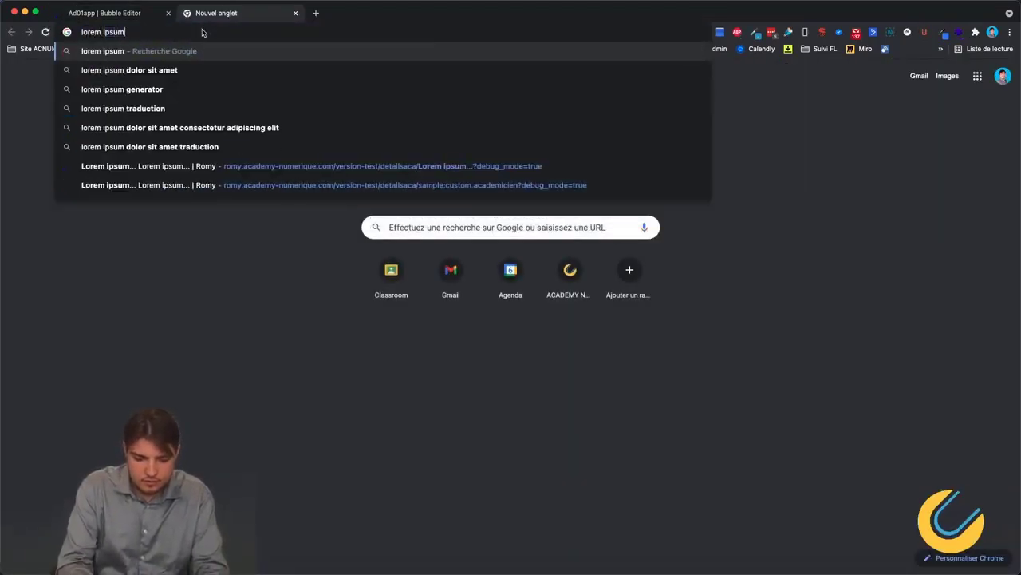
{"action": "key", "text": "Return"}
{"action": "left_click", "coordinate": [184, 177]}
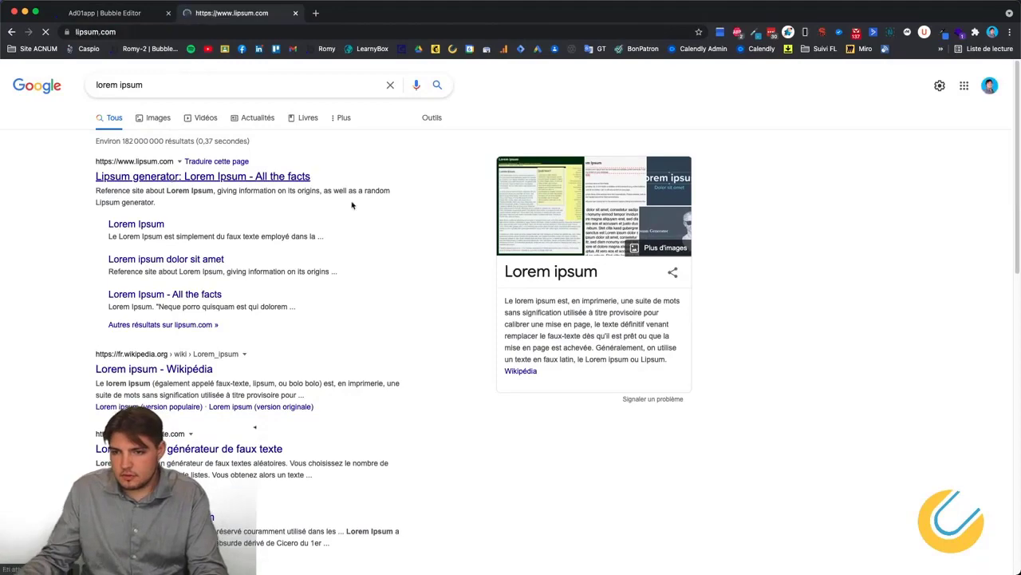
{"action": "scroll", "coordinate": [667, 458], "scroll_direction": "down", "scroll_amount": 5}
{"action": "left_click", "coordinate": [693, 372]}
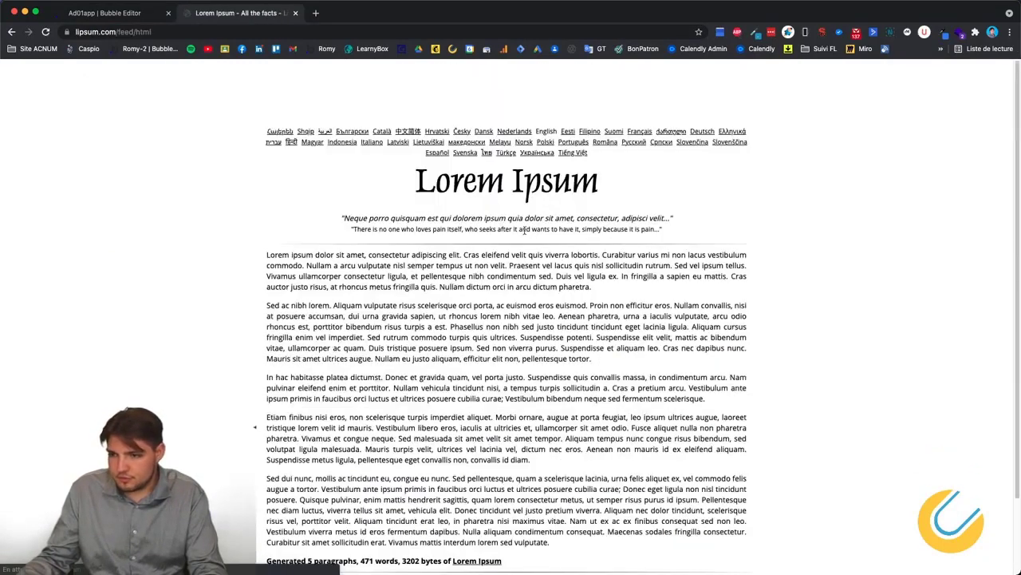
{"action": "triple_click", "coordinate": [441, 284]}
{"action": "key", "text": "super+c"}
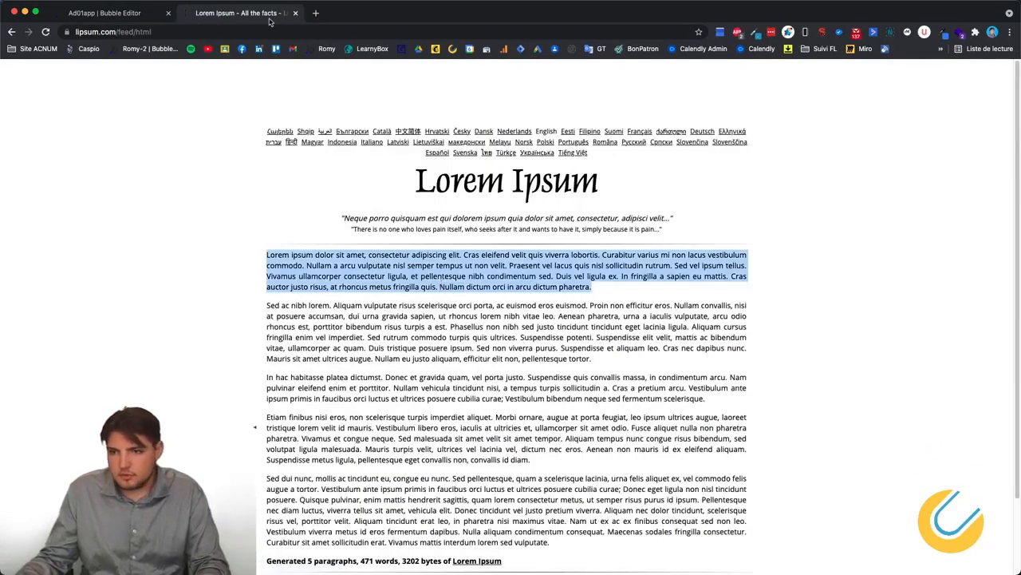
Return to the Bubble editor and replace the new text element's placeholder with the copied Lorem ipsum paragraph.
{"action": "left_click", "coordinate": [295, 13]}
{"action": "left_click", "coordinate": [437, 171]}
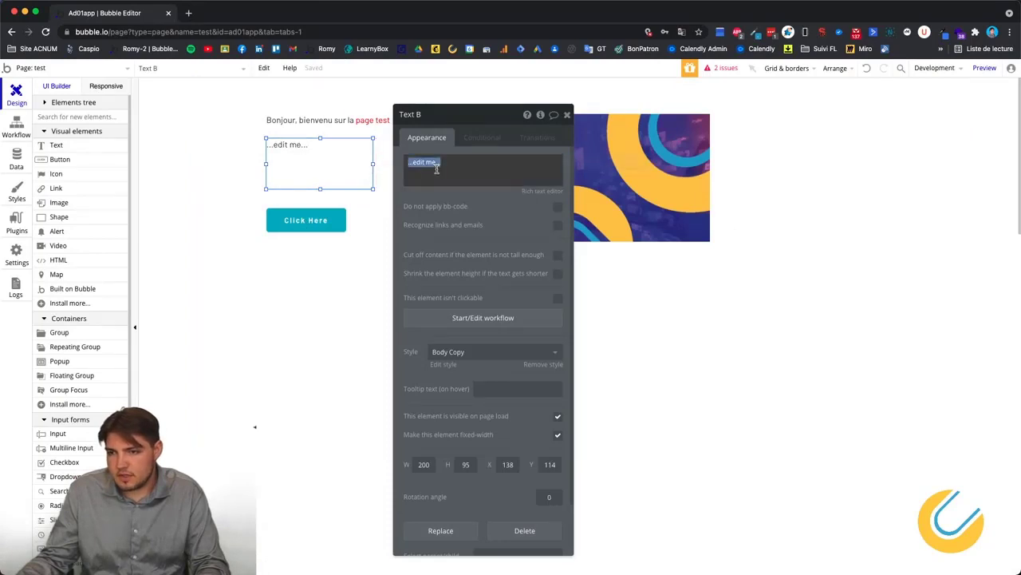
{"action": "key", "text": "super+v"}
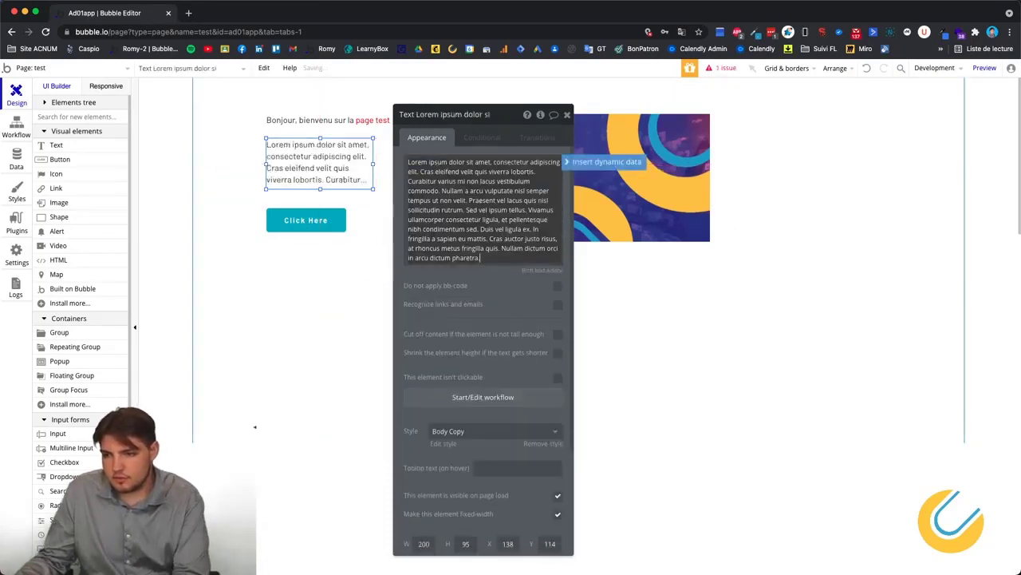
{"action": "left_click", "coordinate": [361, 287]}
Enlarge the Lorem ipsum text element to 399 by 270 and move the Click Here button below it.
{"action": "left_click_drag", "start_coordinate": [493, 112], "coordinate": [900, 134]}
{"action": "left_click", "coordinate": [349, 179]}
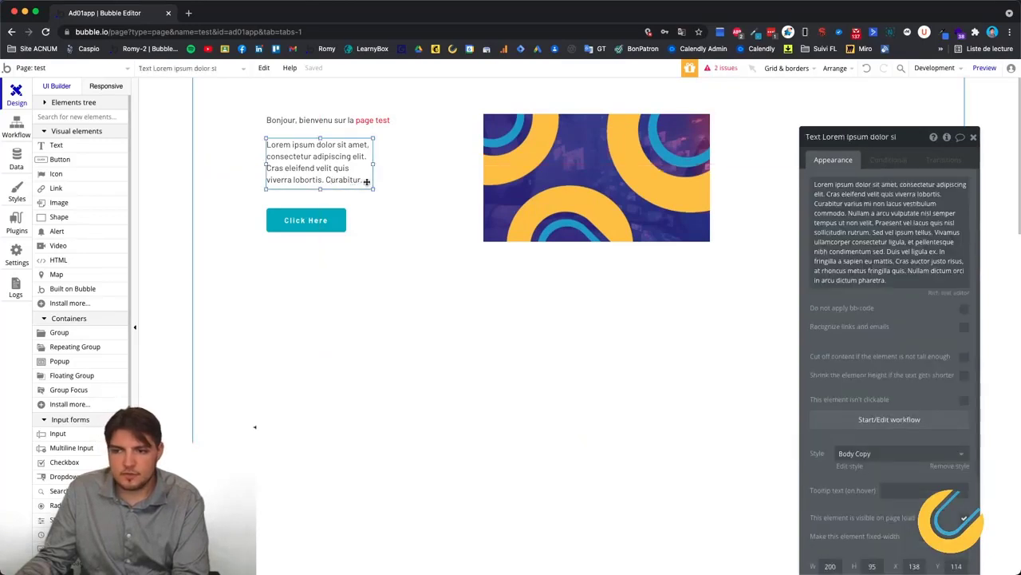
{"action": "left_click_drag", "start_coordinate": [373, 164], "coordinate": [479, 164]}
{"action": "left_click_drag", "start_coordinate": [373, 189], "coordinate": [372, 209]}
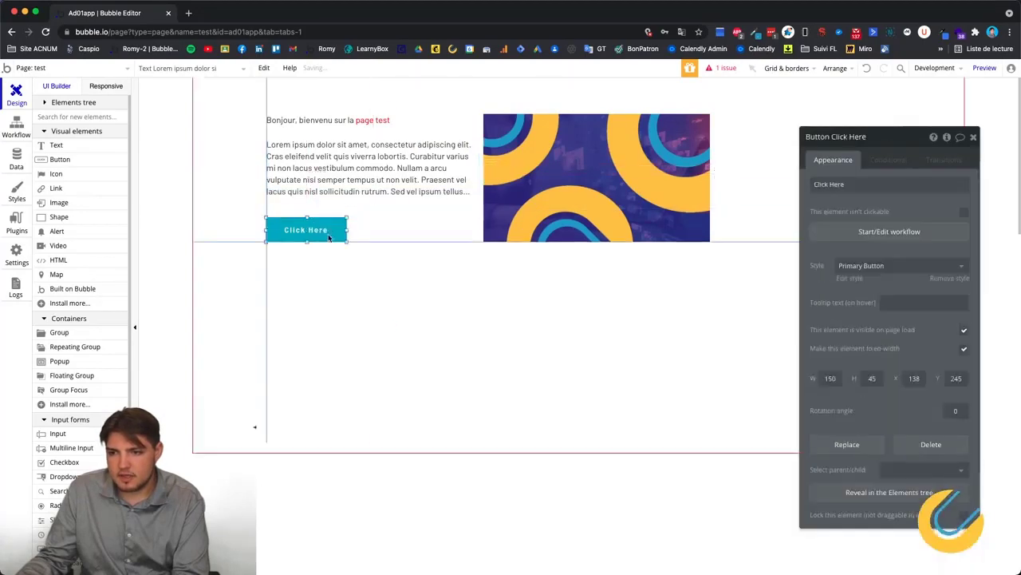
{"action": "left_click_drag", "start_coordinate": [372, 207], "coordinate": [374, 285]}
Shorten the Lorem ipsum paragraph by deleting everything from "Duis vel ligula ex" to its end.
{"action": "double_click", "coordinate": [321, 252]}
{"action": "left_click", "coordinate": [319, 251]}
{"action": "left_click_drag", "start_coordinate": [914, 280], "coordinate": [812, 182]}
{"action": "left_click_drag", "start_coordinate": [903, 282], "coordinate": [889, 252]}
{"action": "left_click", "coordinate": [888, 252]}
{"action": "left_click", "coordinate": [890, 272], "text": "shift"}
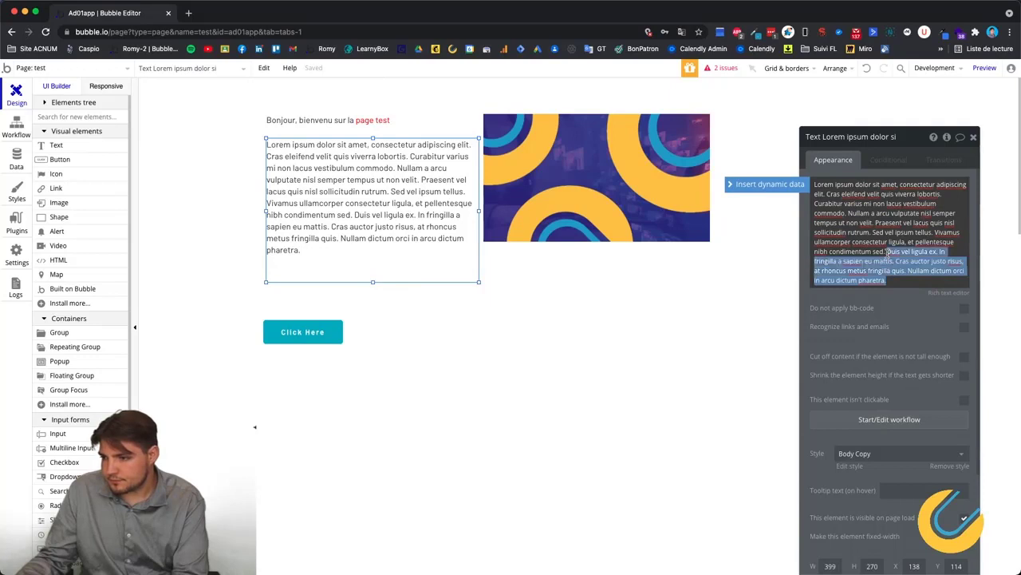
{"action": "key", "text": "BackSpace"}
{"action": "left_click", "coordinate": [540, 284]}
Enlarge the image proportionally from its lower corner to about 755 px wide.
{"action": "left_click", "coordinate": [572, 198]}
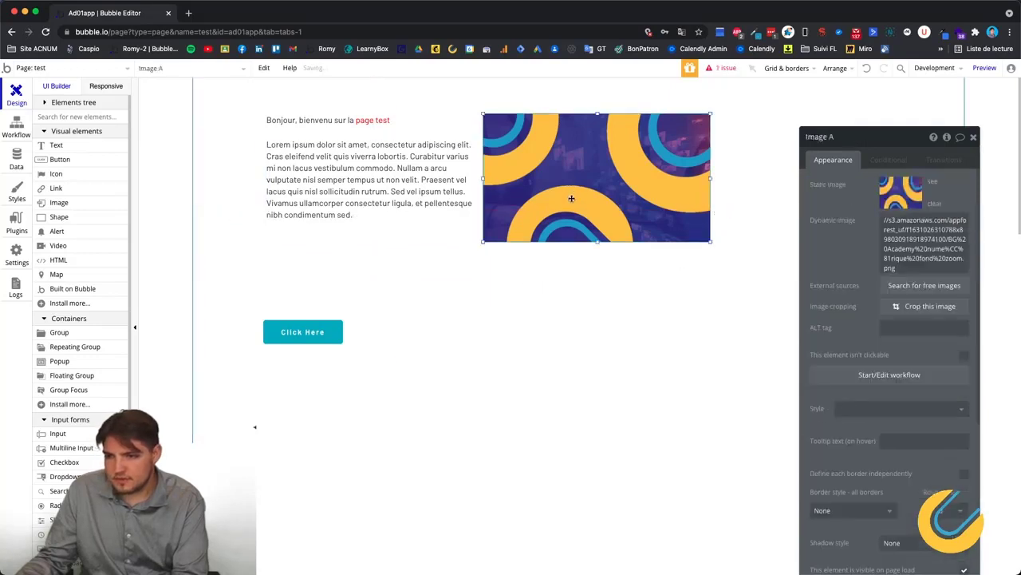
{"action": "left_click_drag", "start_coordinate": [710, 242], "coordinate": [811, 398]}
{"action": "left_click_drag", "start_coordinate": [806, 415], "coordinate": [828, 446]}
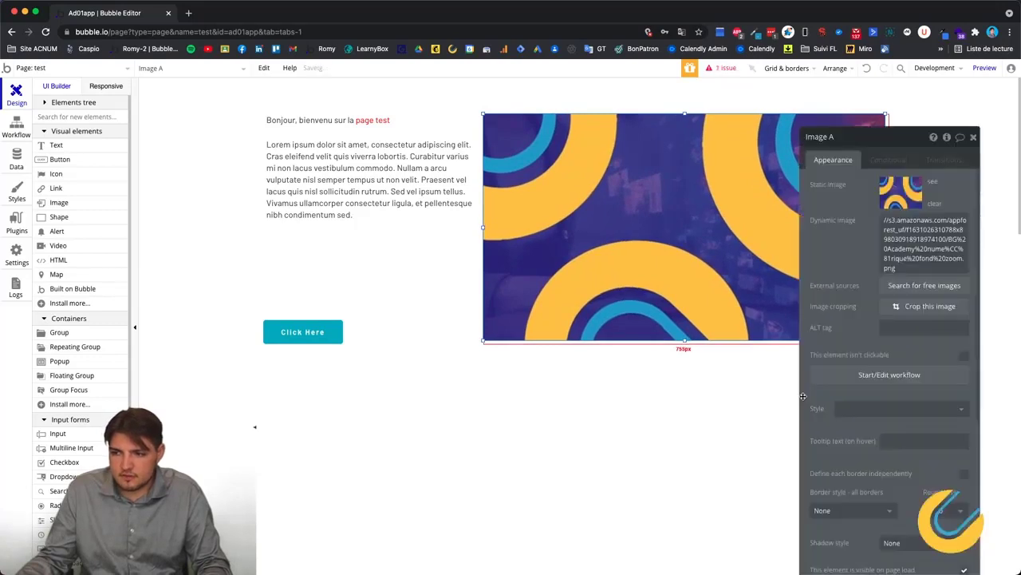
Shorten the Lorem ipsum text element to fit its paragraph and move the Click Here button directly beneath it, left-aligned with the text.
{"action": "left_click", "coordinate": [395, 260]}
{"action": "left_click_drag", "start_coordinate": [303, 344], "coordinate": [300, 285]}
{"action": "left_click", "coordinate": [309, 244]}
{"action": "left_click_drag", "start_coordinate": [372, 282], "coordinate": [372, 231]}
{"action": "left_click", "coordinate": [299, 291]}
{"action": "left_click_drag", "start_coordinate": [298, 291], "coordinate": [301, 264]}
{"action": "left_click", "coordinate": [310, 323]}
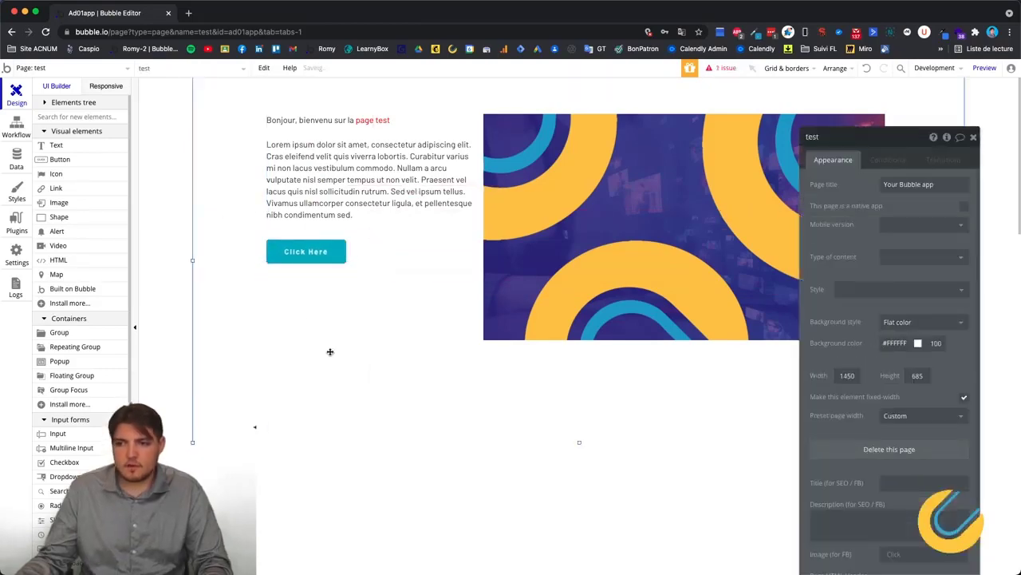
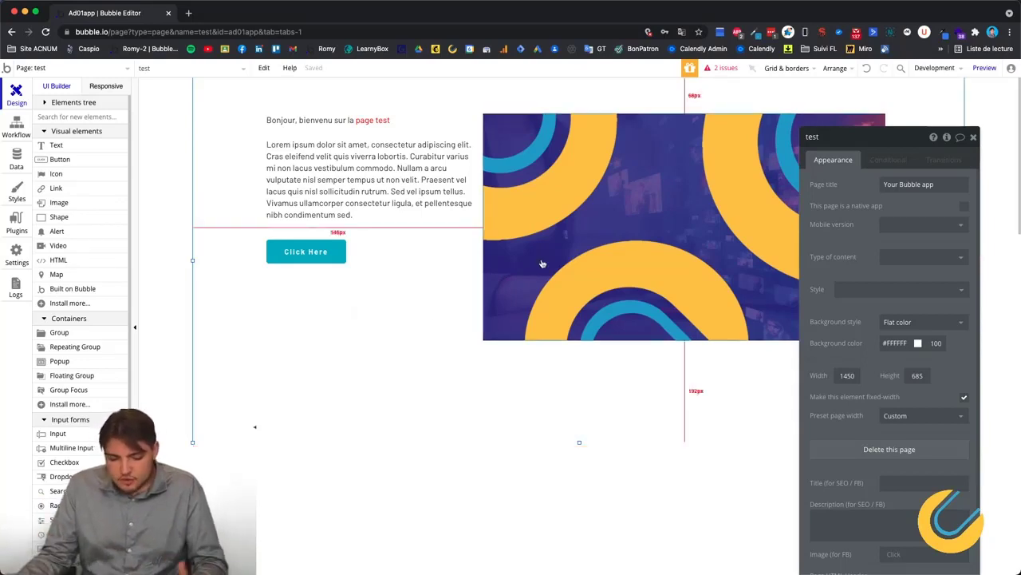
Close the property editor and move the Click Here button down until its lower edge lines up with the image's lower edge.
{"action": "left_click", "coordinate": [974, 138]}
{"action": "left_click", "coordinate": [305, 251]}
{"action": "key", "text": "Down"}
{"action": "key", "text": "Down"}
{"action": "key", "text": "Down"}
{"action": "key", "text": "Down"}
{"action": "key", "text": "Down"}
{"action": "key", "text": "Down"}
{"action": "key", "text": "Down"}
{"action": "key", "text": "Down"}
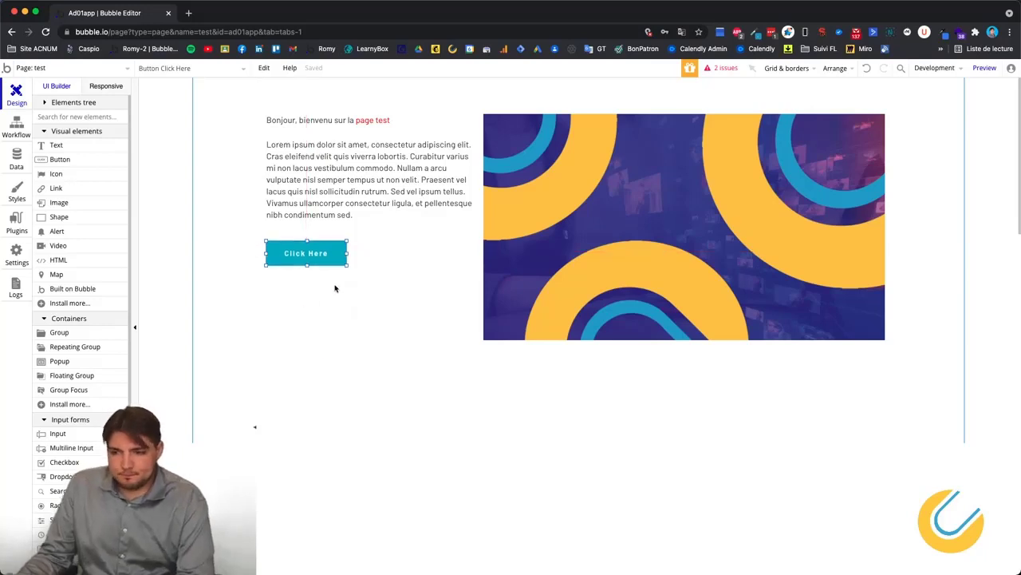
{"action": "left_click_drag", "start_coordinate": [317, 270], "coordinate": [316, 336]}
{"action": "left_click", "coordinate": [248, 303]}
{"action": "left_click", "coordinate": [44, 173]}
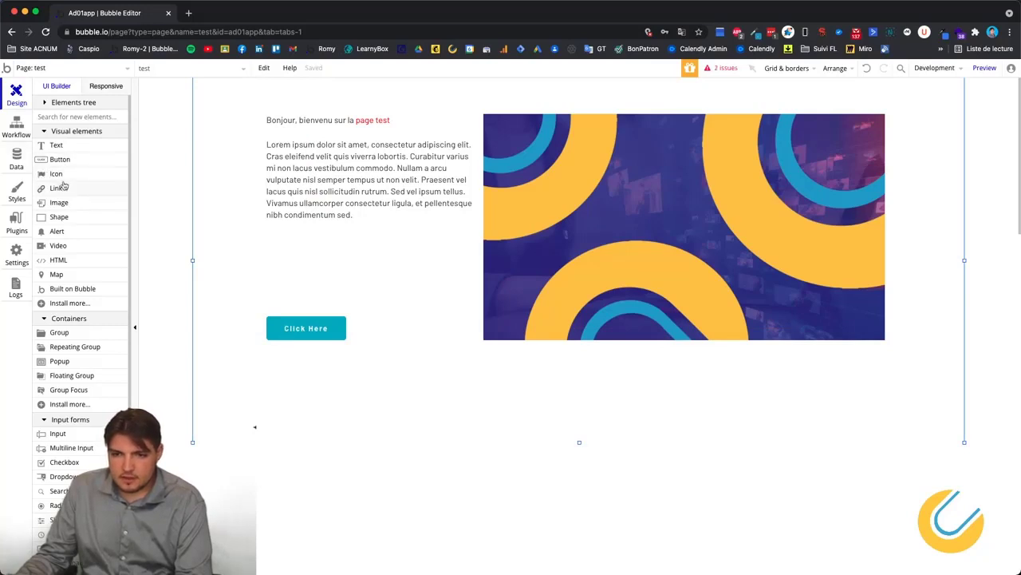
{"action": "left_click", "coordinate": [296, 267]}
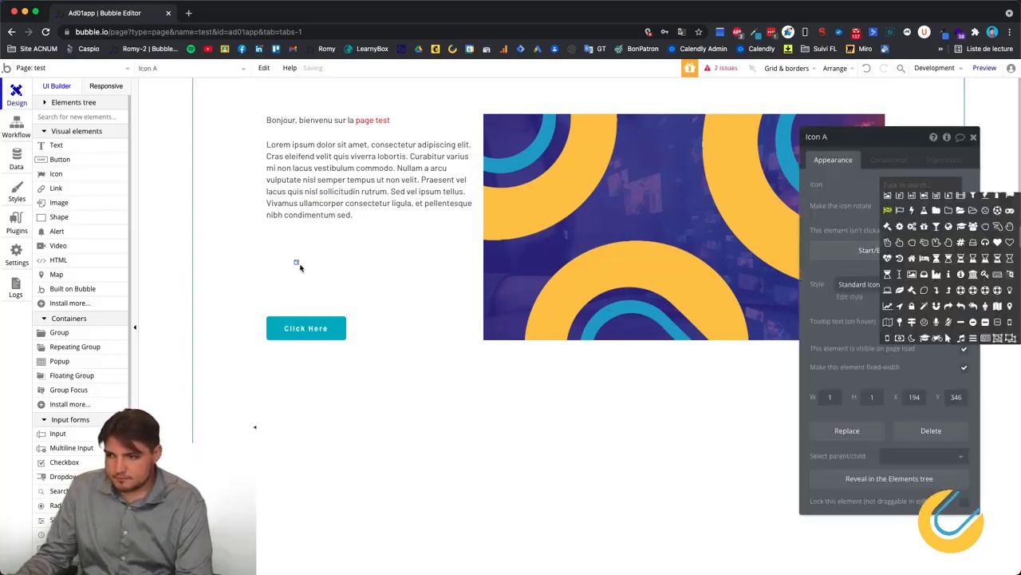
{"action": "left_click", "coordinate": [292, 262]}
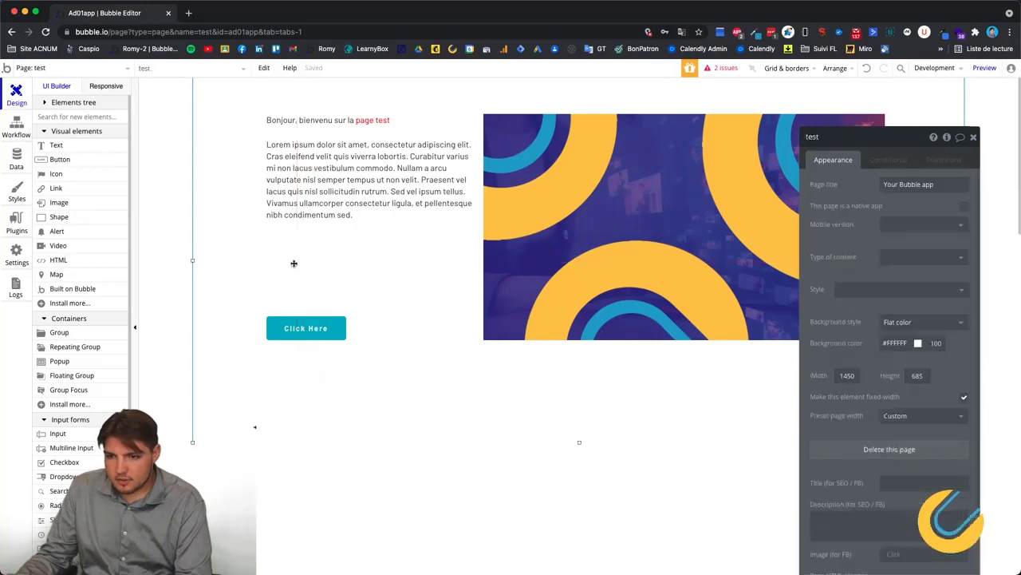
{"action": "left_click", "coordinate": [166, 223]}
Draw a flag icon of about 33 by 37 between the paragraph and the button, and place three copies beside it in a row.
{"action": "left_click", "coordinate": [60, 175]}
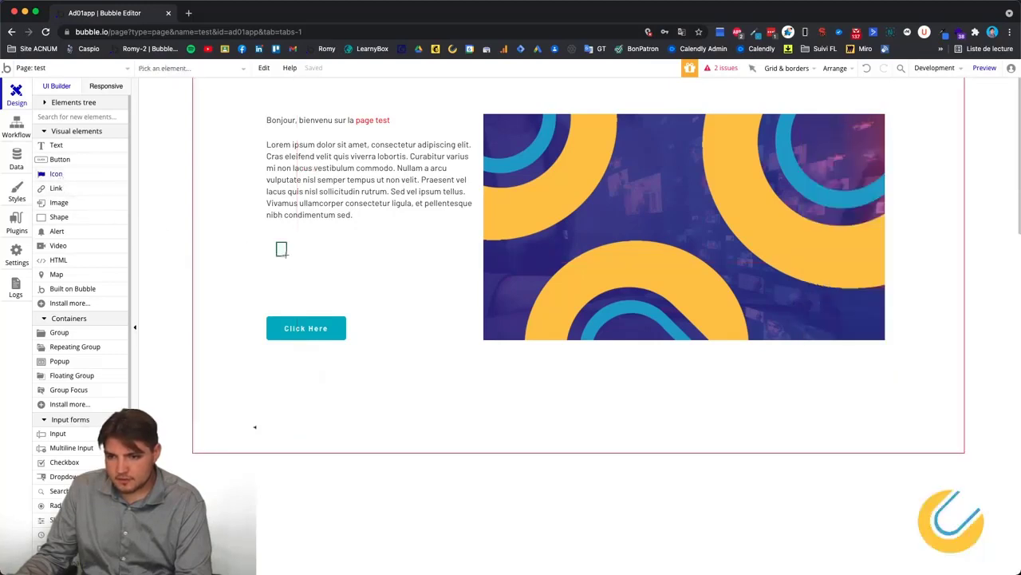
{"action": "left_click", "coordinate": [281, 248]}
{"action": "mouse_move", "coordinate": [284, 252]}
{"action": "left_mouse_down"}
{"action": "mouse_move", "coordinate": [305, 263]}
{"action": "mouse_move", "coordinate": [385, 261]}
{"action": "mouse_move", "coordinate": [294, 258]}
{"action": "left_mouse_up"}
{"action": "key", "text": "super+v"}
{"action": "key", "text": "super+v"}
{"action": "key", "text": "super+v"}
{"action": "left_click", "coordinate": [316, 261]}
{"action": "left_click", "coordinate": [286, 257]}
{"action": "left_click", "coordinate": [301, 281]}
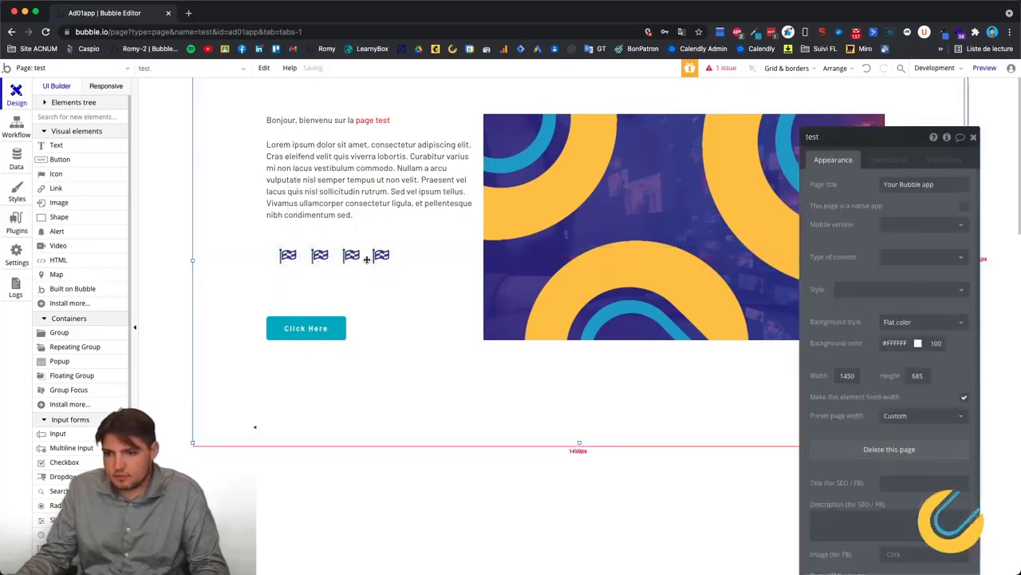
Make all four flag icons not visible on page load, and close the property editor.
{"action": "left_click", "coordinate": [382, 257]}
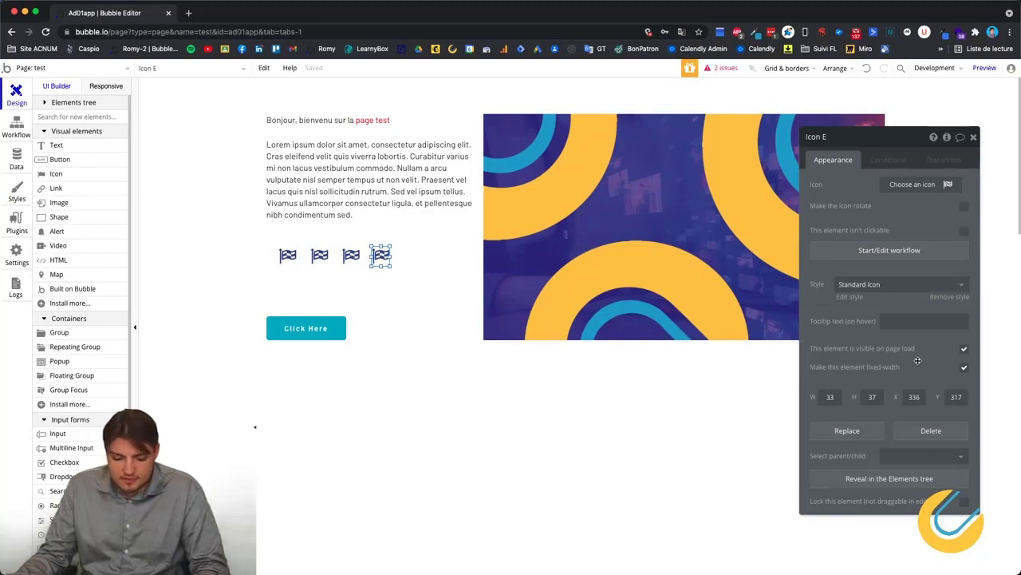
{"action": "left_click", "coordinate": [965, 351]}
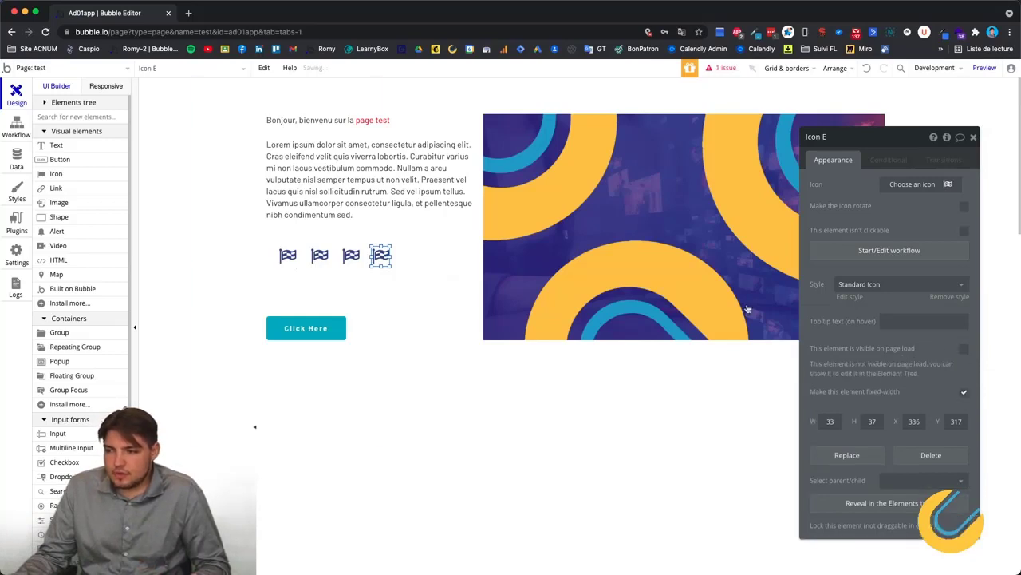
{"action": "left_click", "coordinate": [351, 256]}
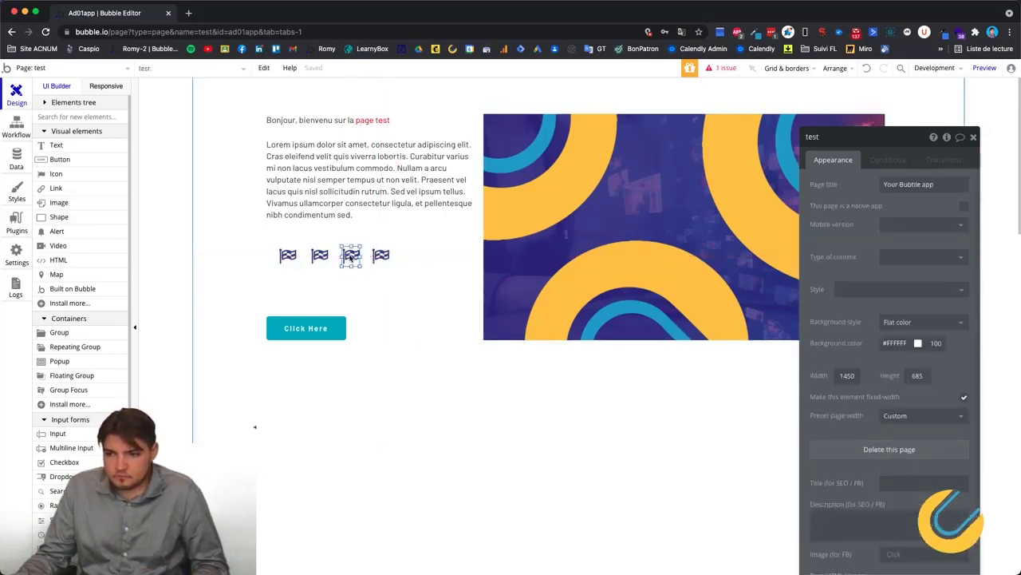
{"action": "left_click", "coordinate": [319, 255]}
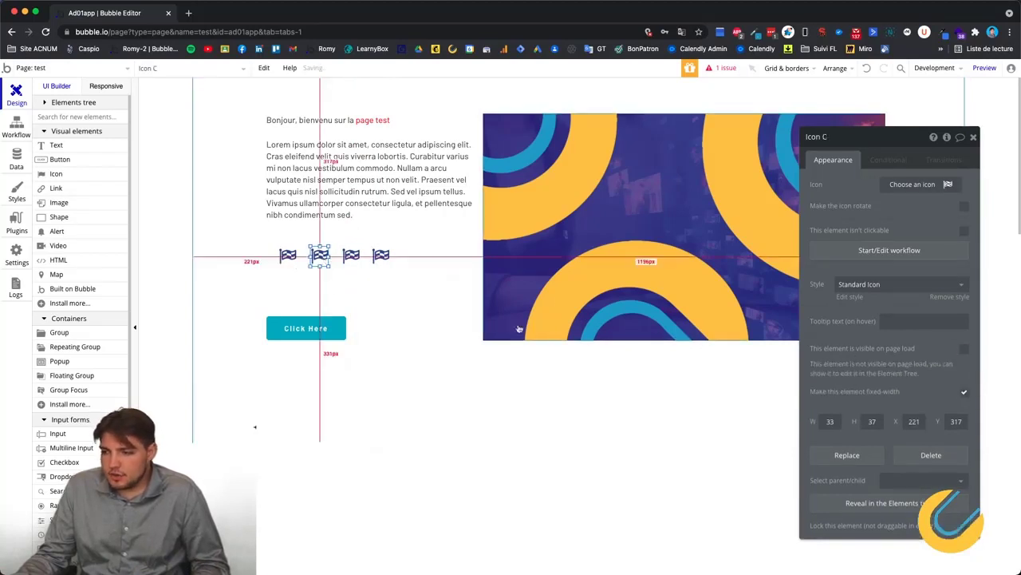
{"action": "left_click", "coordinate": [287, 255]}
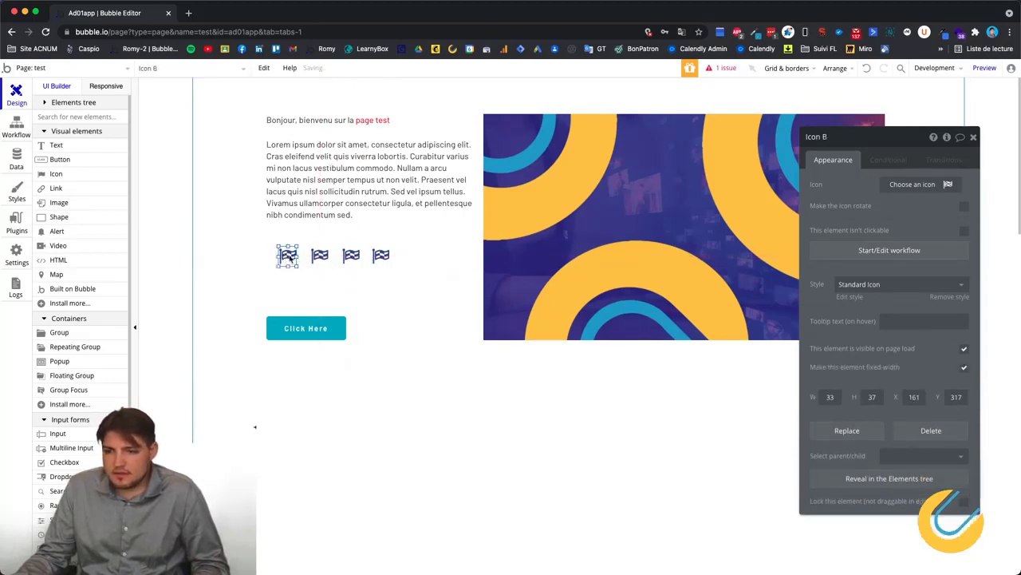
{"action": "left_click", "coordinate": [964, 349]}
{"action": "left_click", "coordinate": [513, 388]}
{"action": "left_click_drag", "start_coordinate": [900, 142], "coordinate": [98, 102]}
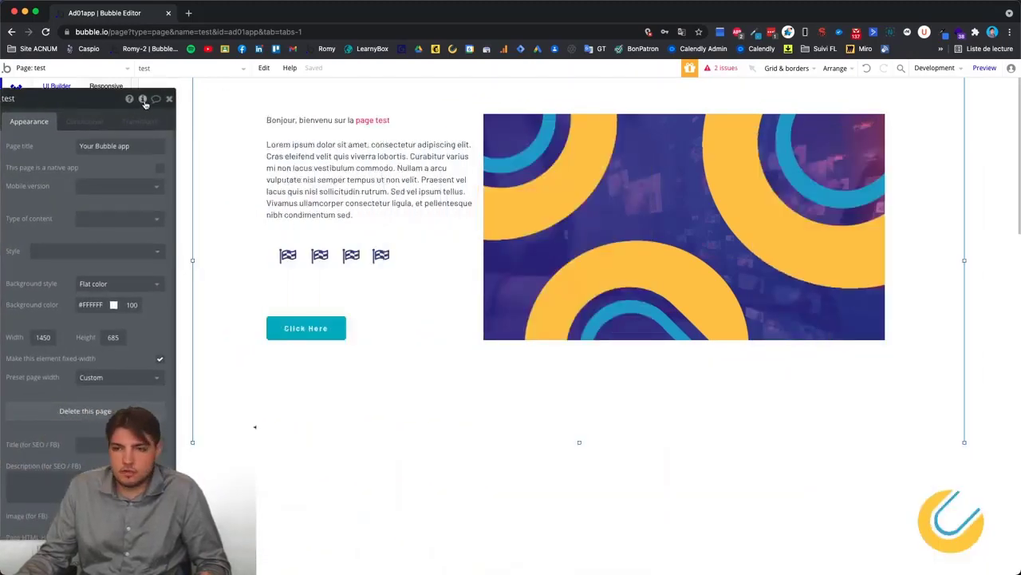
{"action": "left_click", "coordinate": [169, 99]}
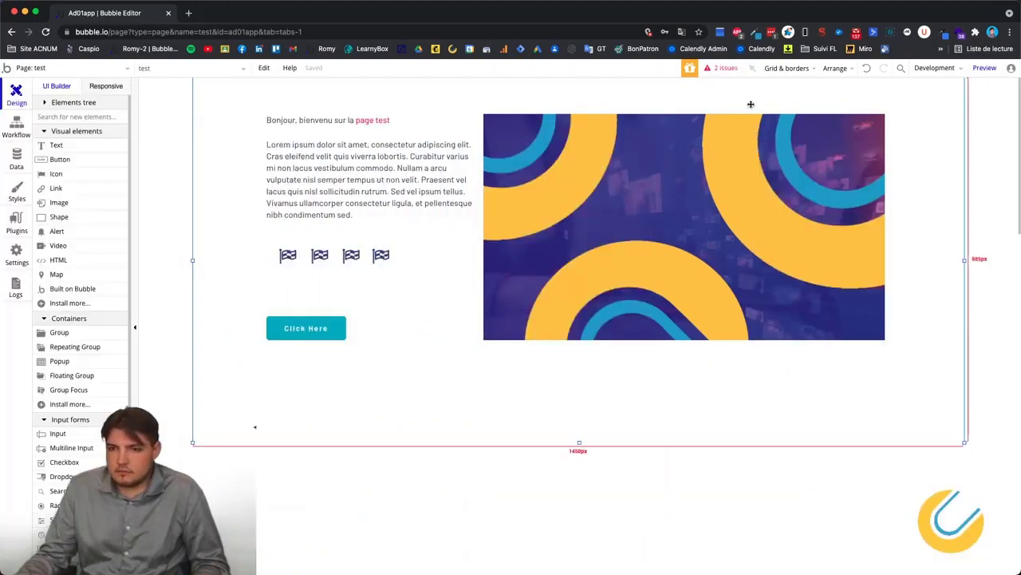
Preview the test page and check how its texts, icons, button and image display.
{"action": "left_click", "coordinate": [986, 70]}
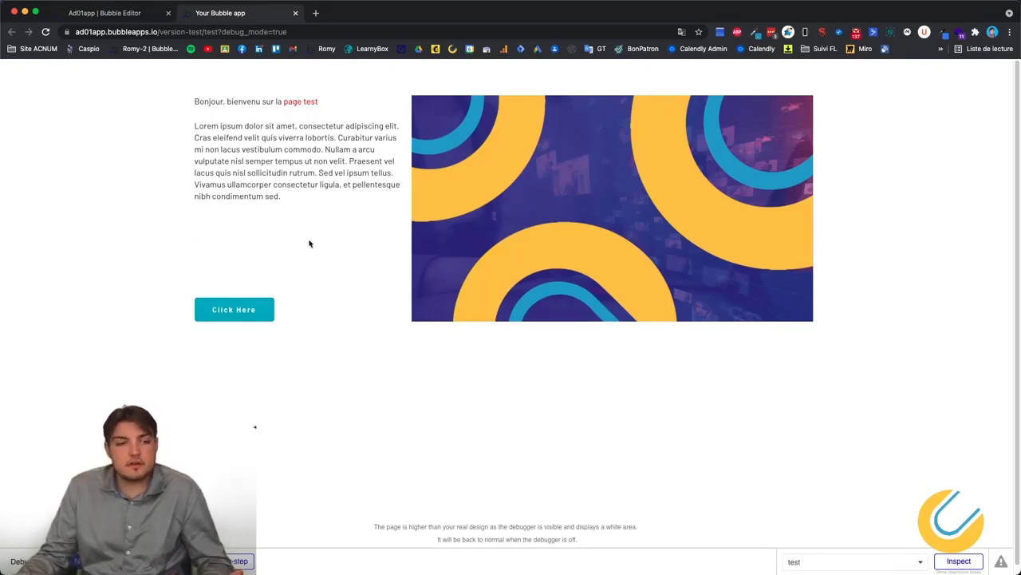
{"action": "triple_click", "coordinate": [269, 158]}
{"action": "triple_click", "coordinate": [249, 104]}
{"action": "left_click", "coordinate": [307, 102]}
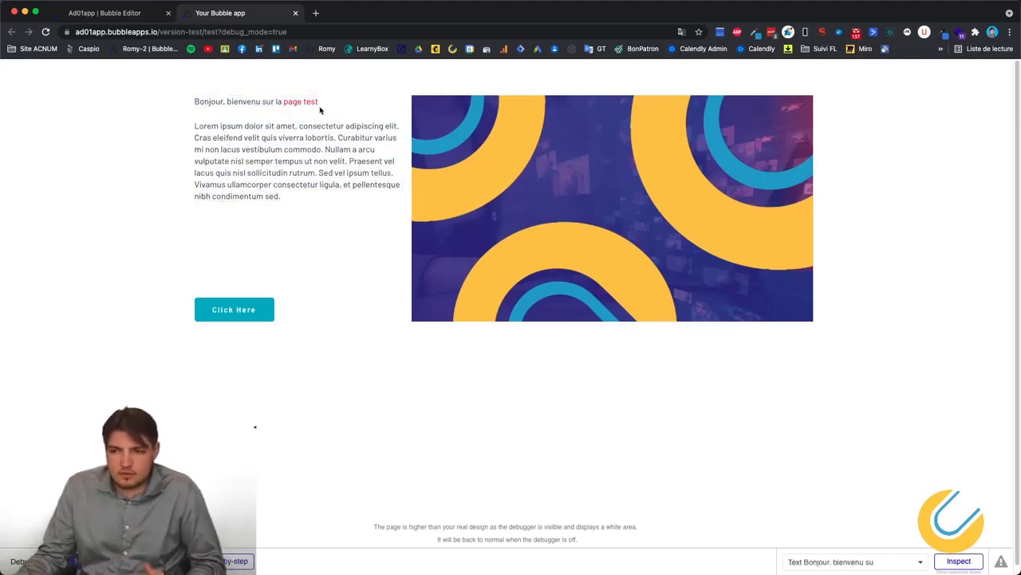
{"action": "left_click_drag", "start_coordinate": [246, 101], "coordinate": [386, 257]}
{"action": "left_click", "coordinate": [394, 261]}
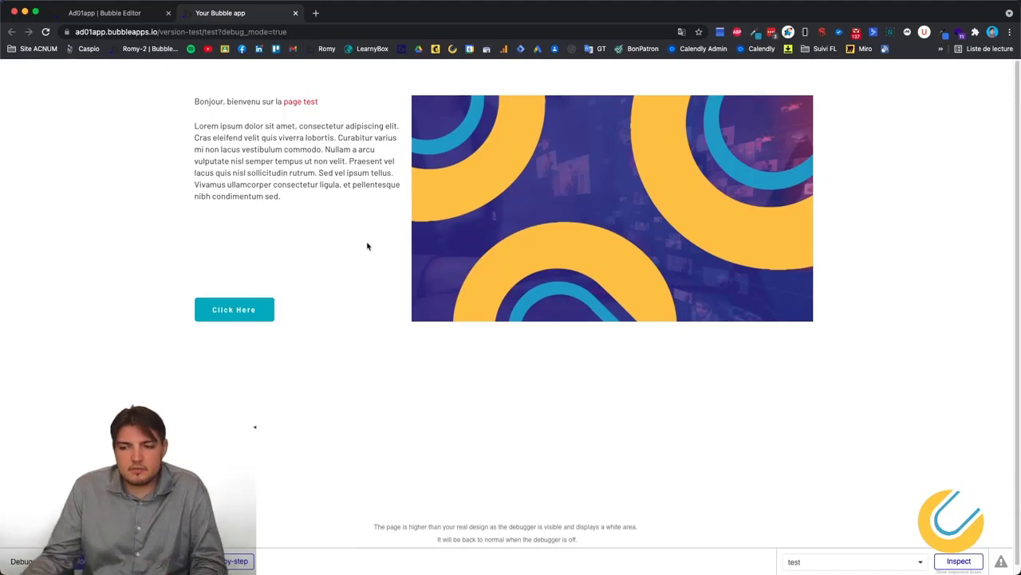
Return to the Bubble editor, look at the test page's workflow view and go back to the design view.
{"action": "left_click", "coordinate": [106, 13]}
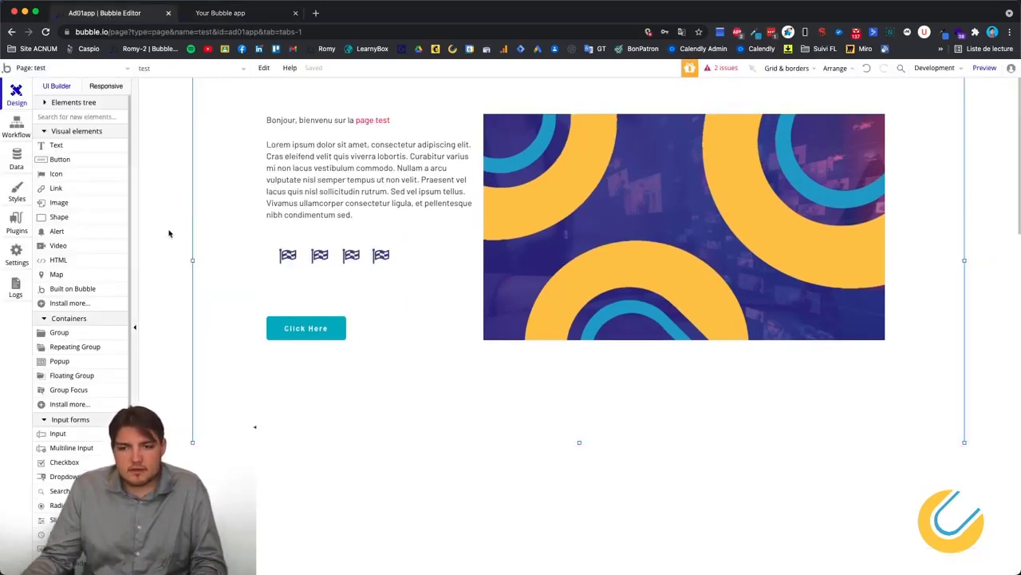
{"action": "left_click", "coordinate": [18, 129]}
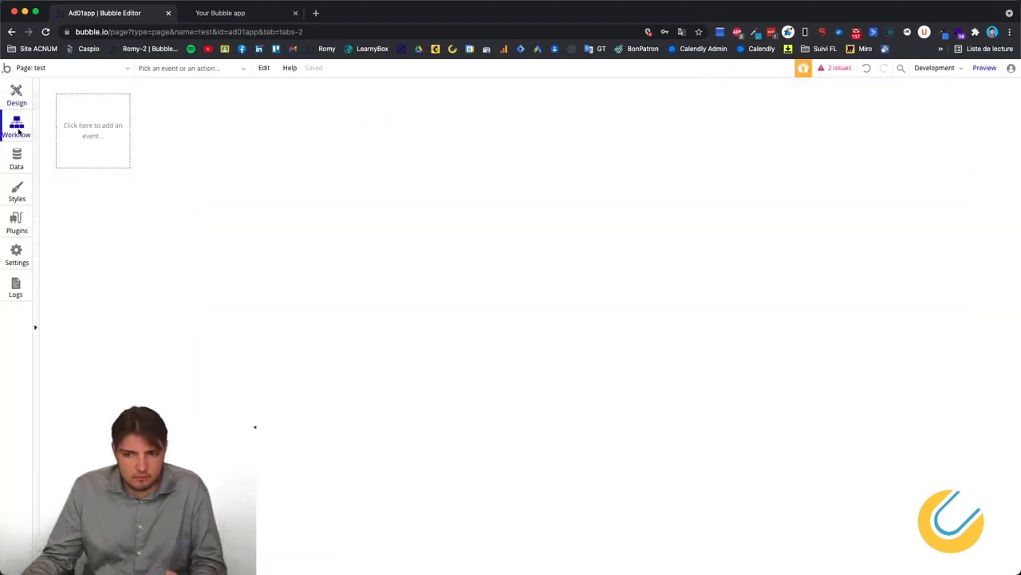
{"action": "left_click", "coordinate": [22, 100]}
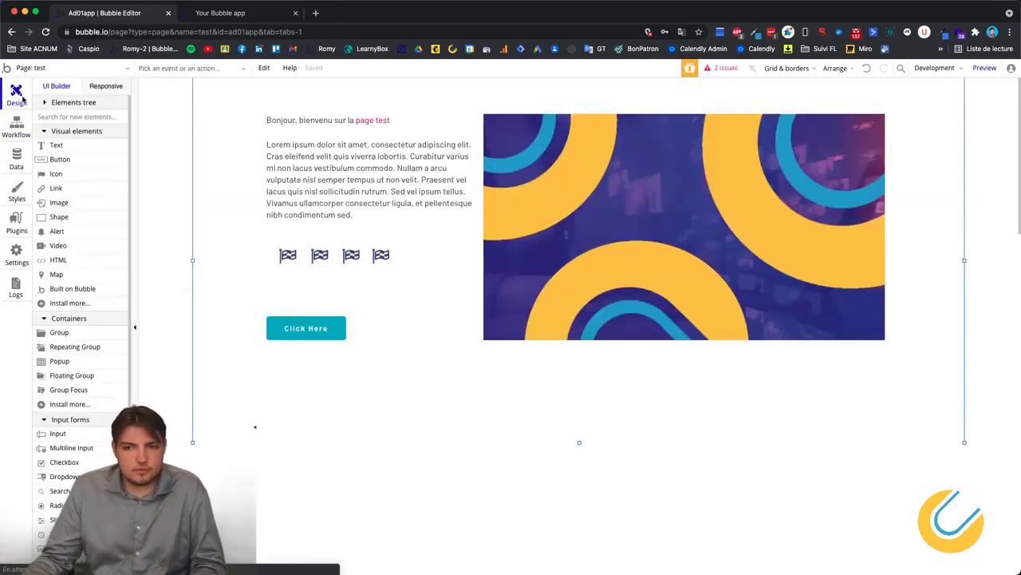